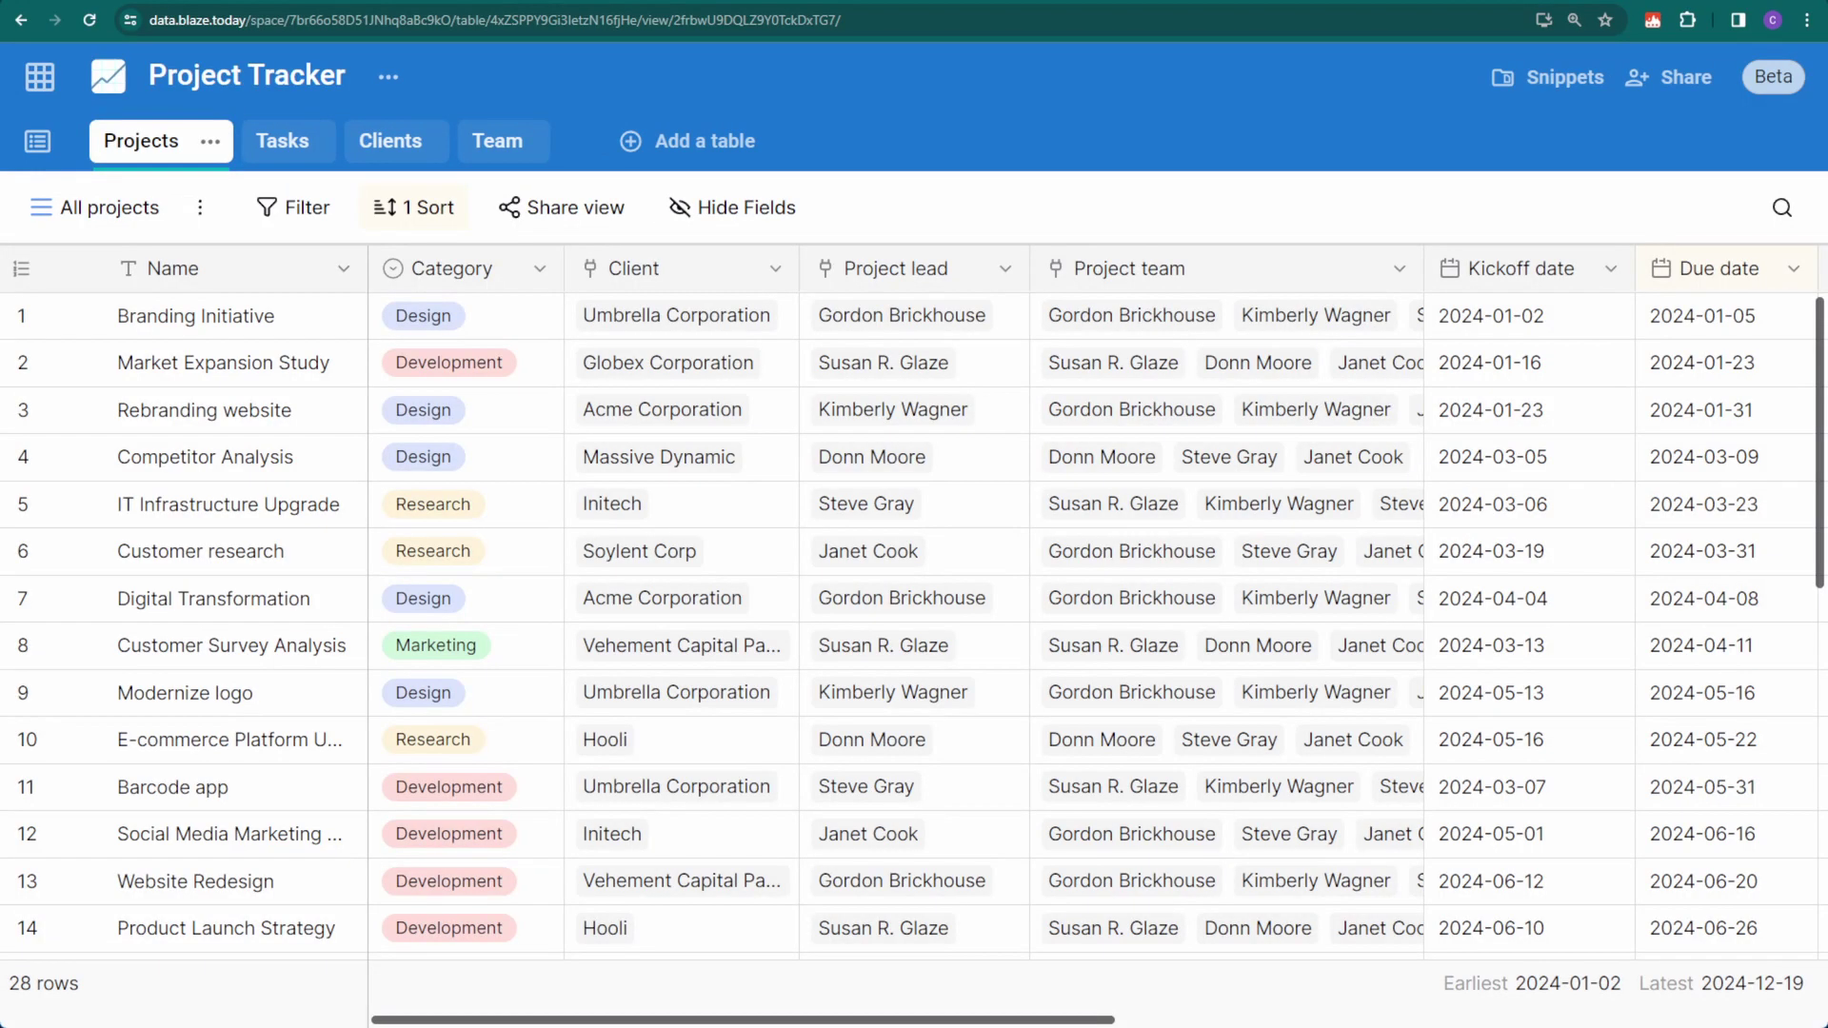
Search the Projects table for "branding".
{"action": "scroll", "coordinate": [1095, 619], "scroll_direction": "right", "scroll_amount": 10}
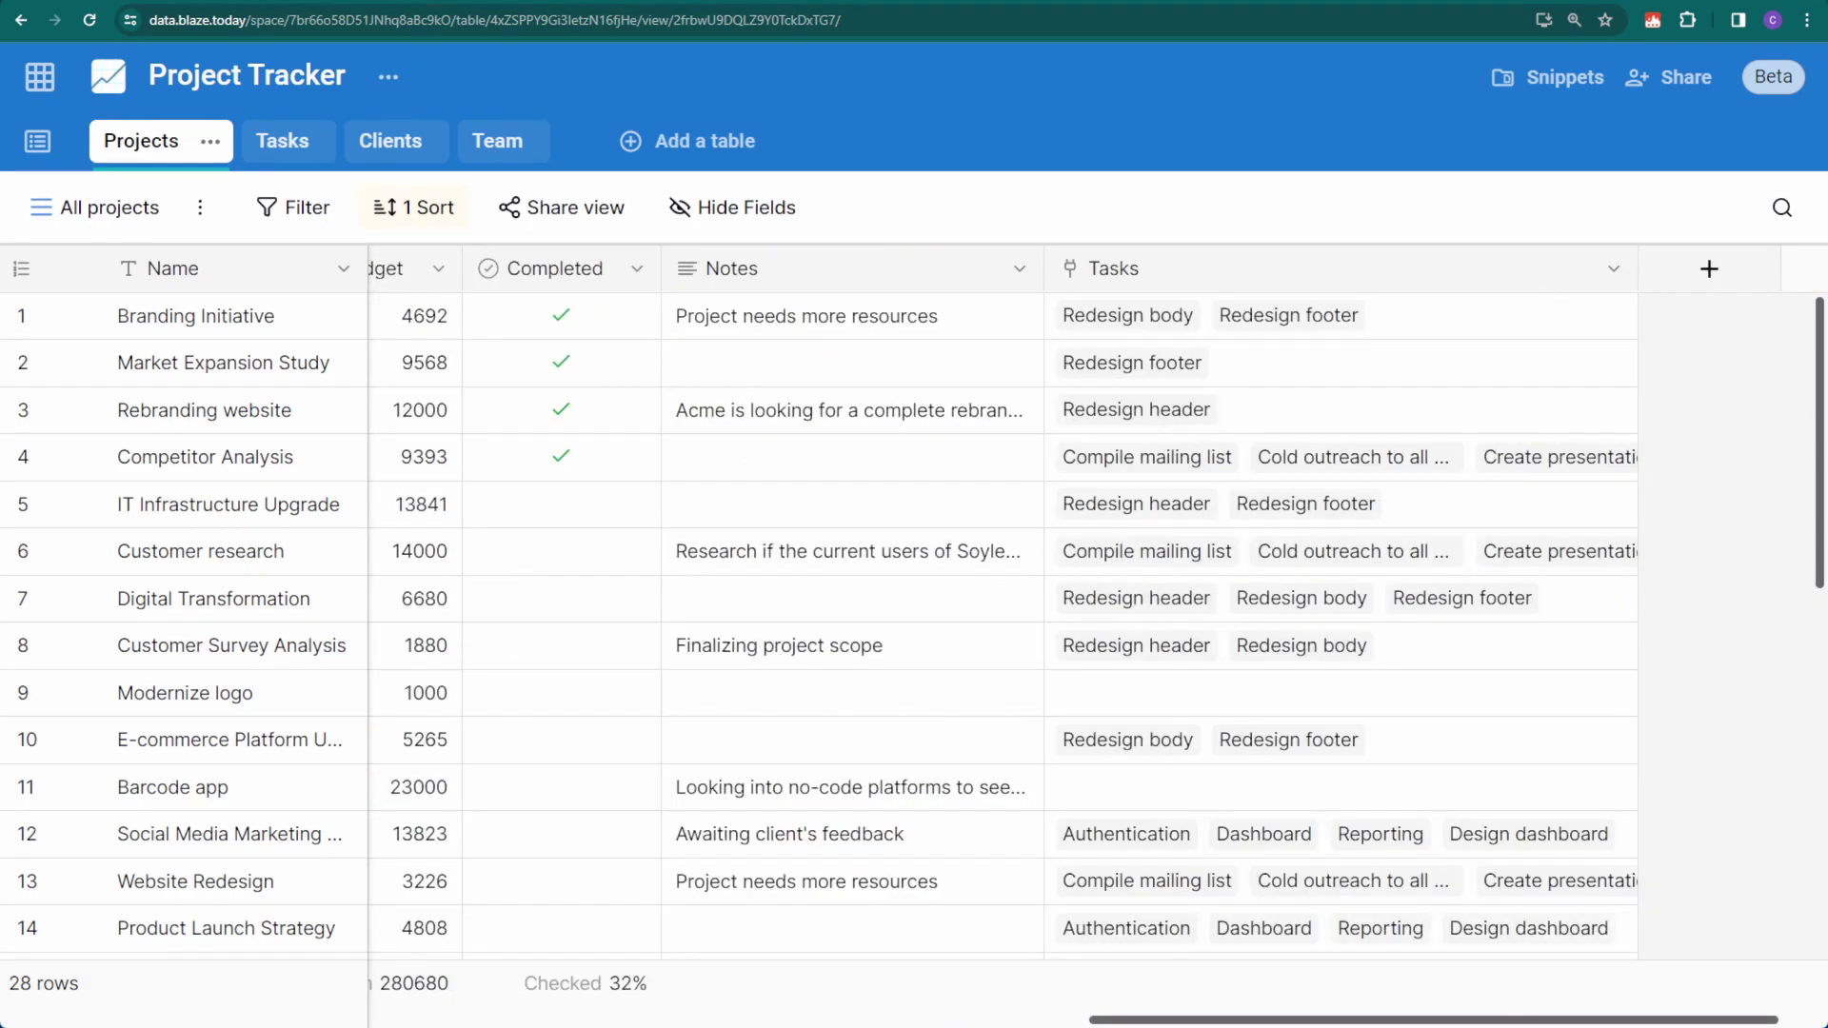
{"action": "scroll", "coordinate": [1095, 619], "scroll_direction": "left", "scroll_amount": 10}
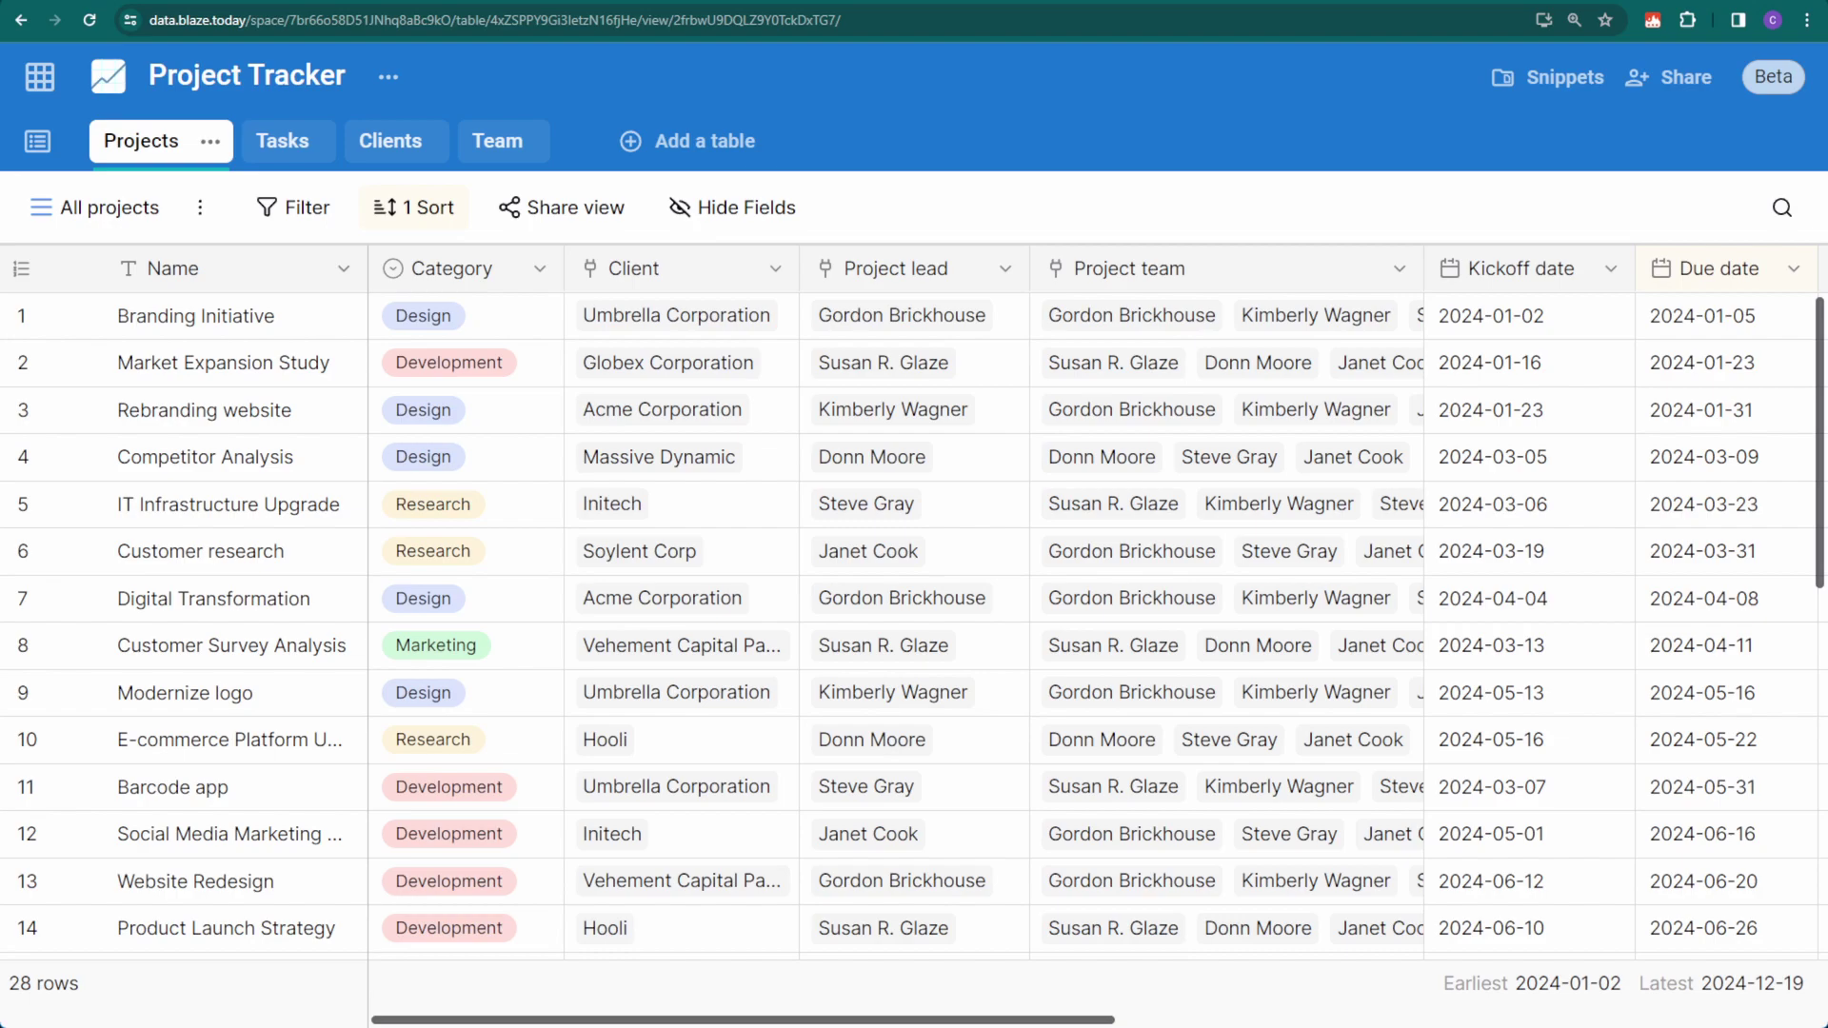
{"action": "left_click", "coordinate": [1781, 207]}
{"action": "type", "text": "bra"}
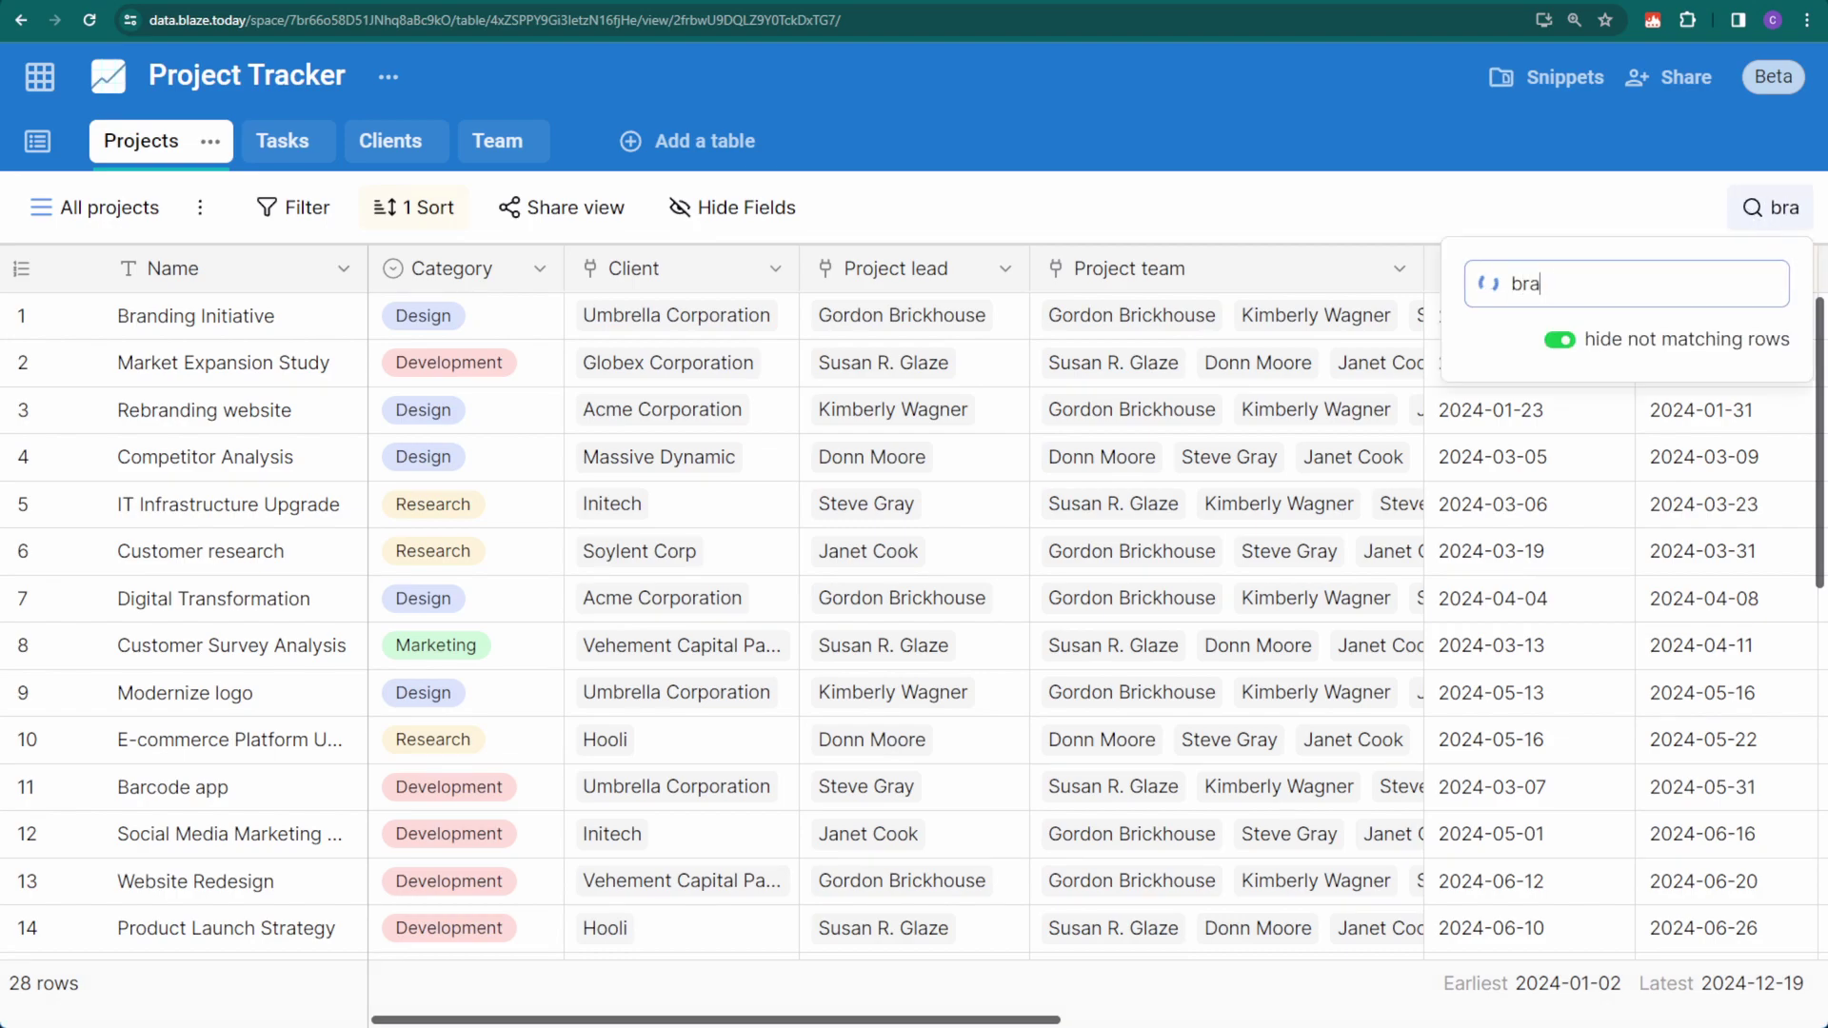
{"action": "type", "text": "nding"}
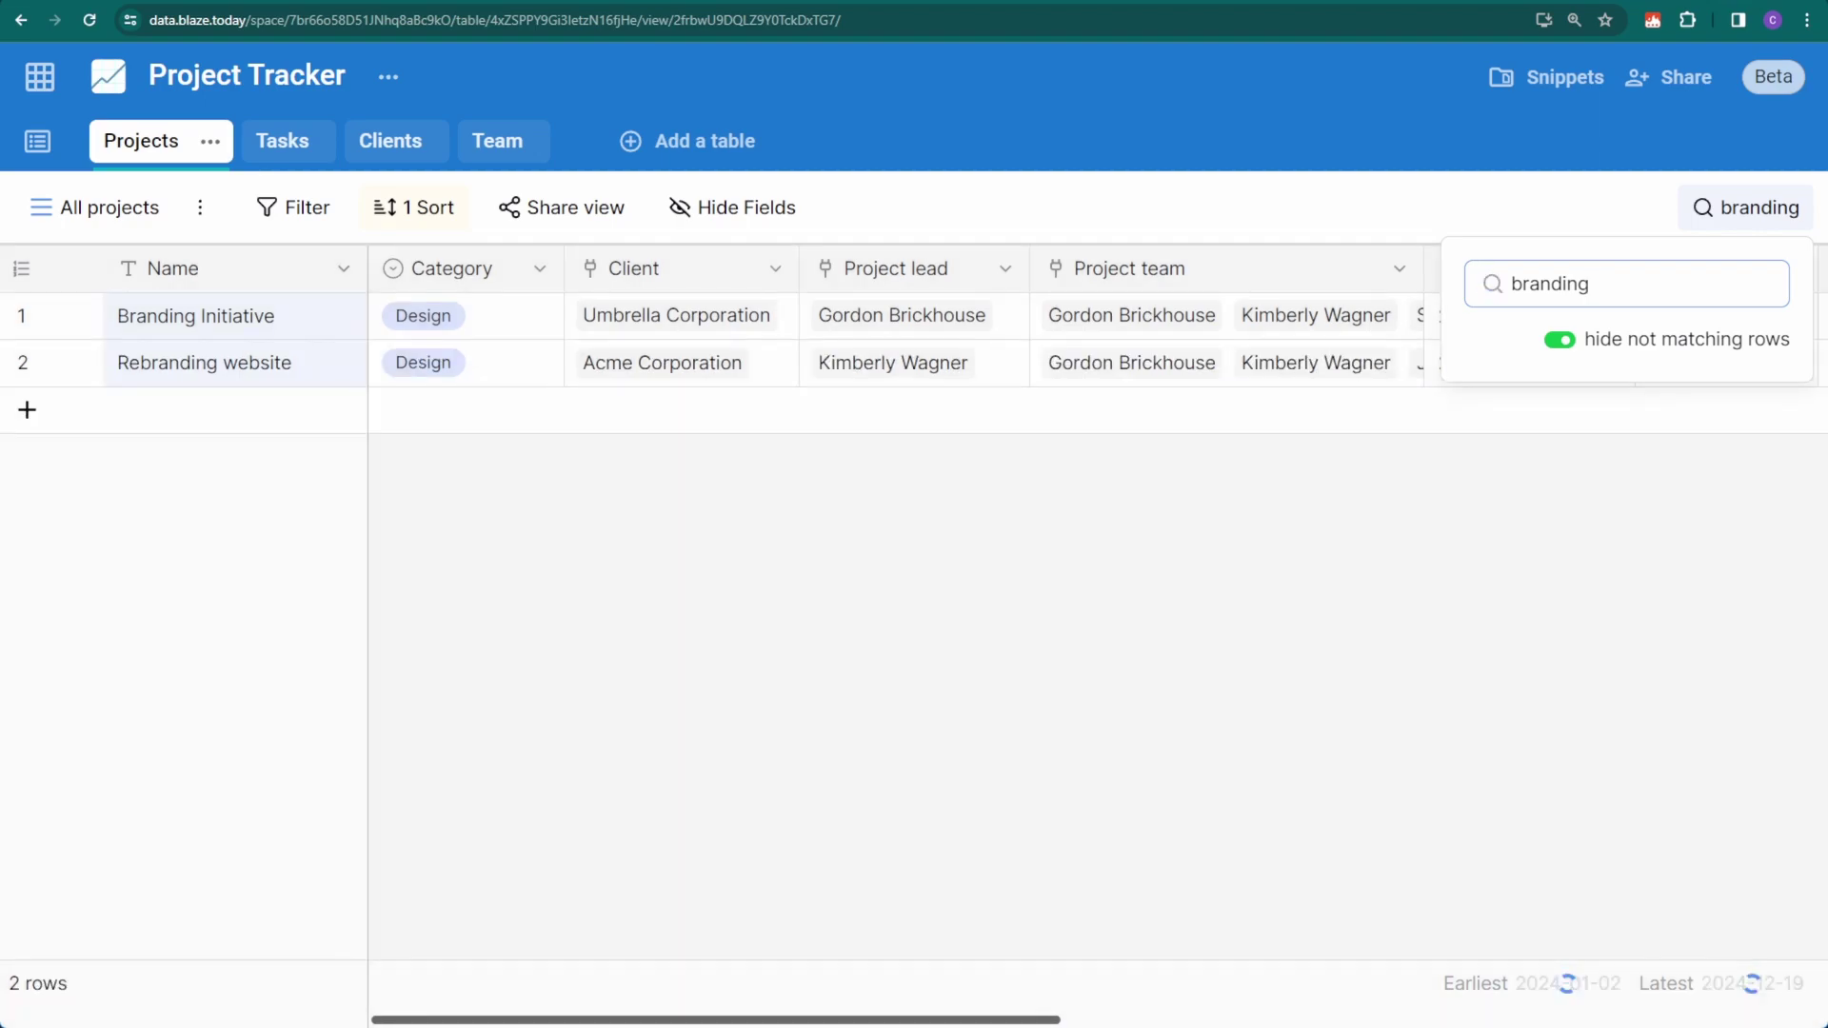
Show the non-matching rows, hide them again, and clear the search term.
{"action": "left_click", "coordinate": [1558, 343]}
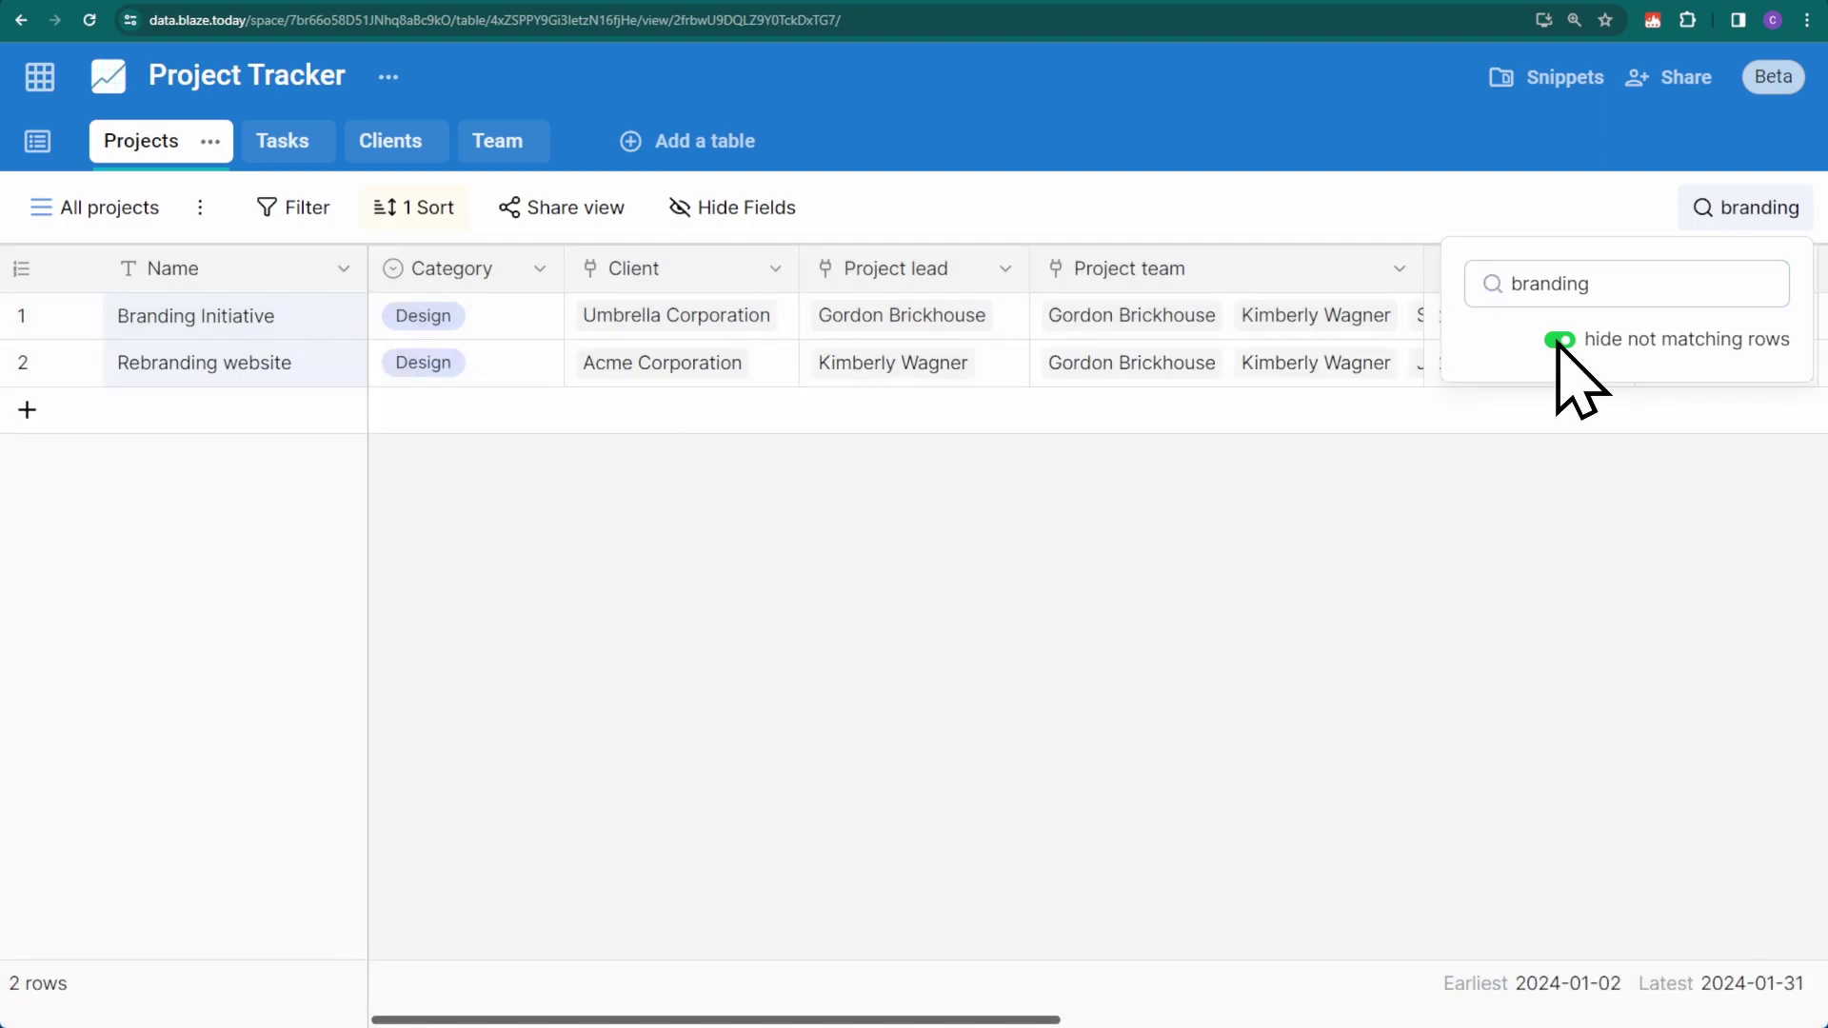
{"action": "left_click", "coordinate": [1559, 340]}
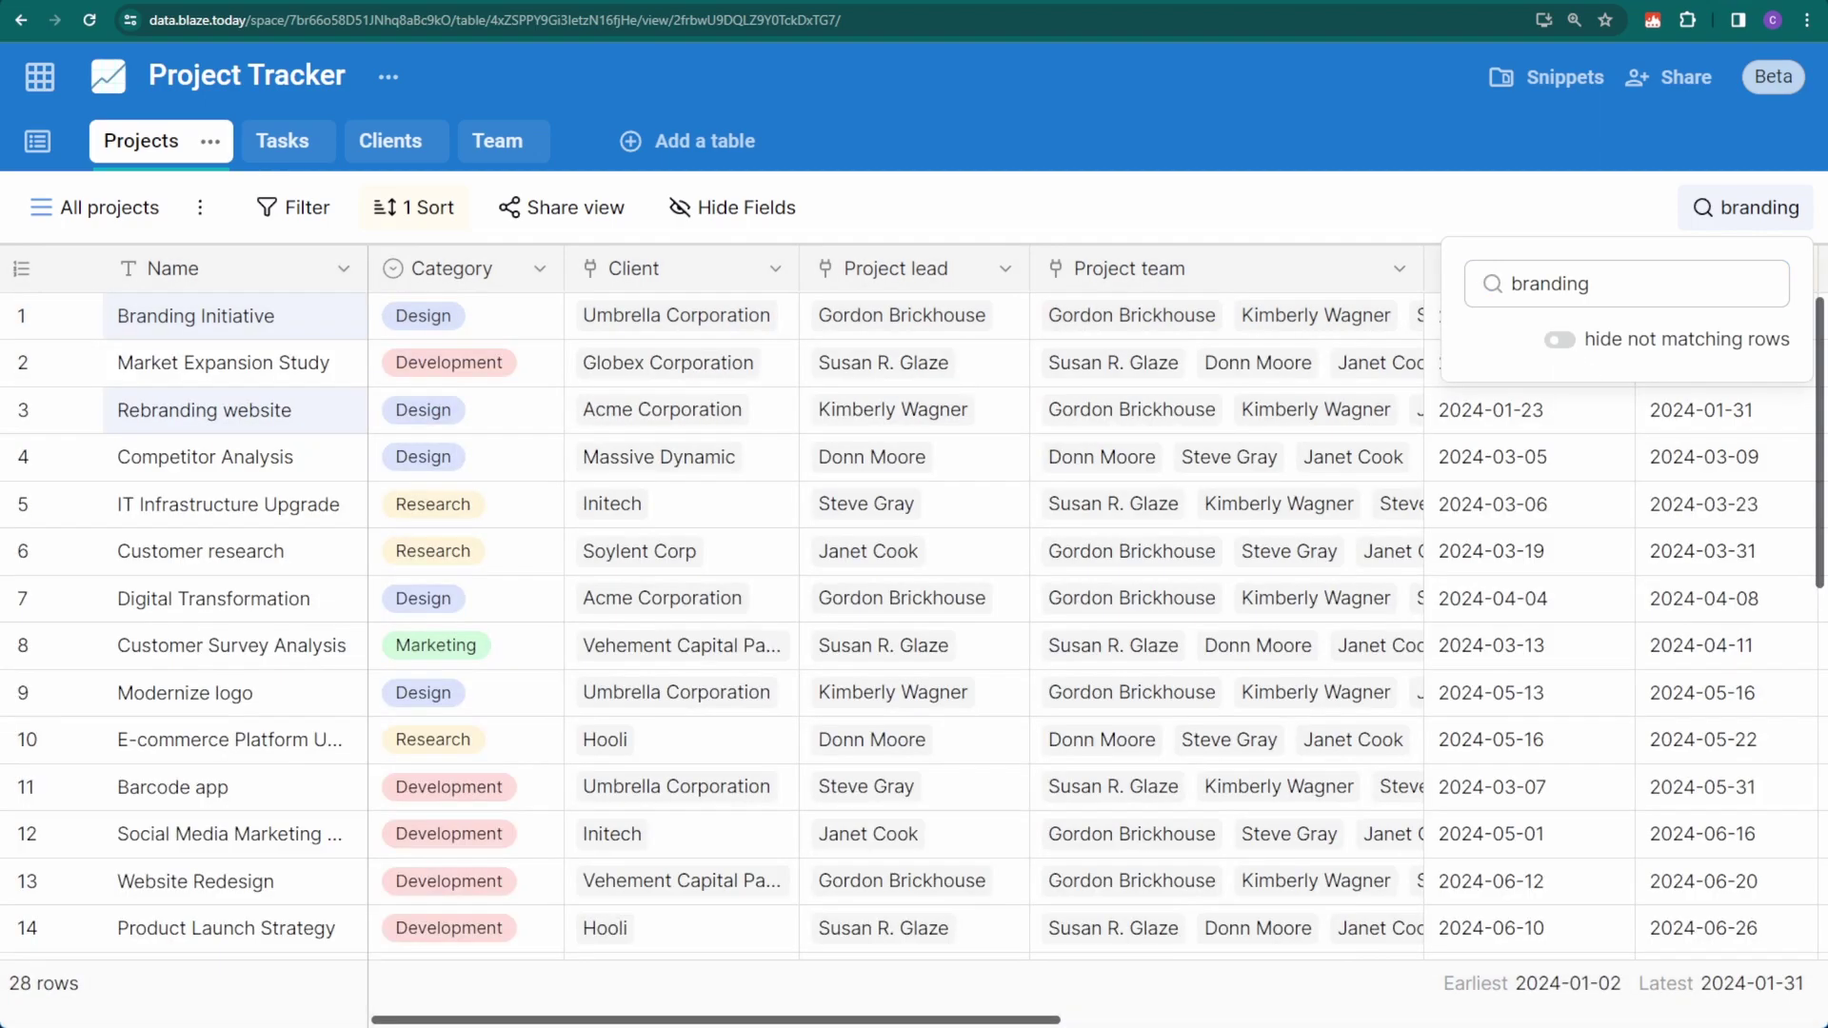
{"action": "left_click", "coordinate": [1559, 339]}
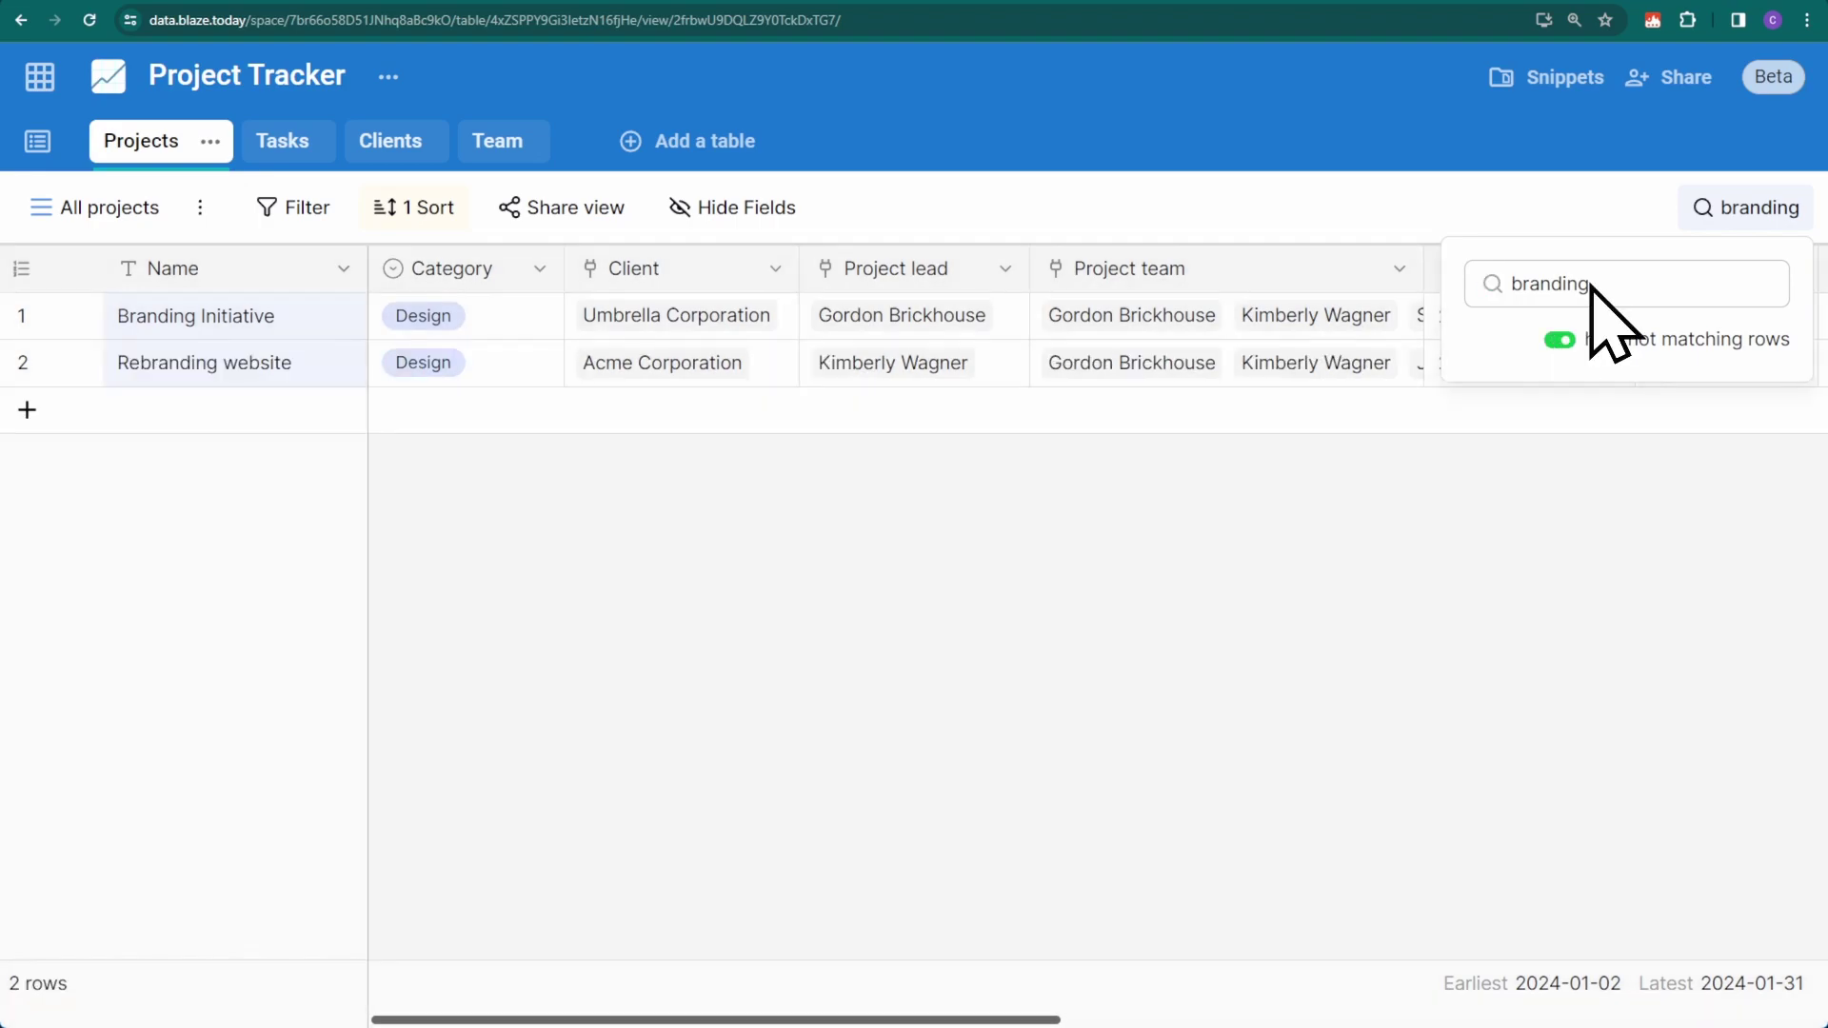
{"action": "double_click", "coordinate": [1550, 284]}
{"action": "key", "text": "BackSpace"}
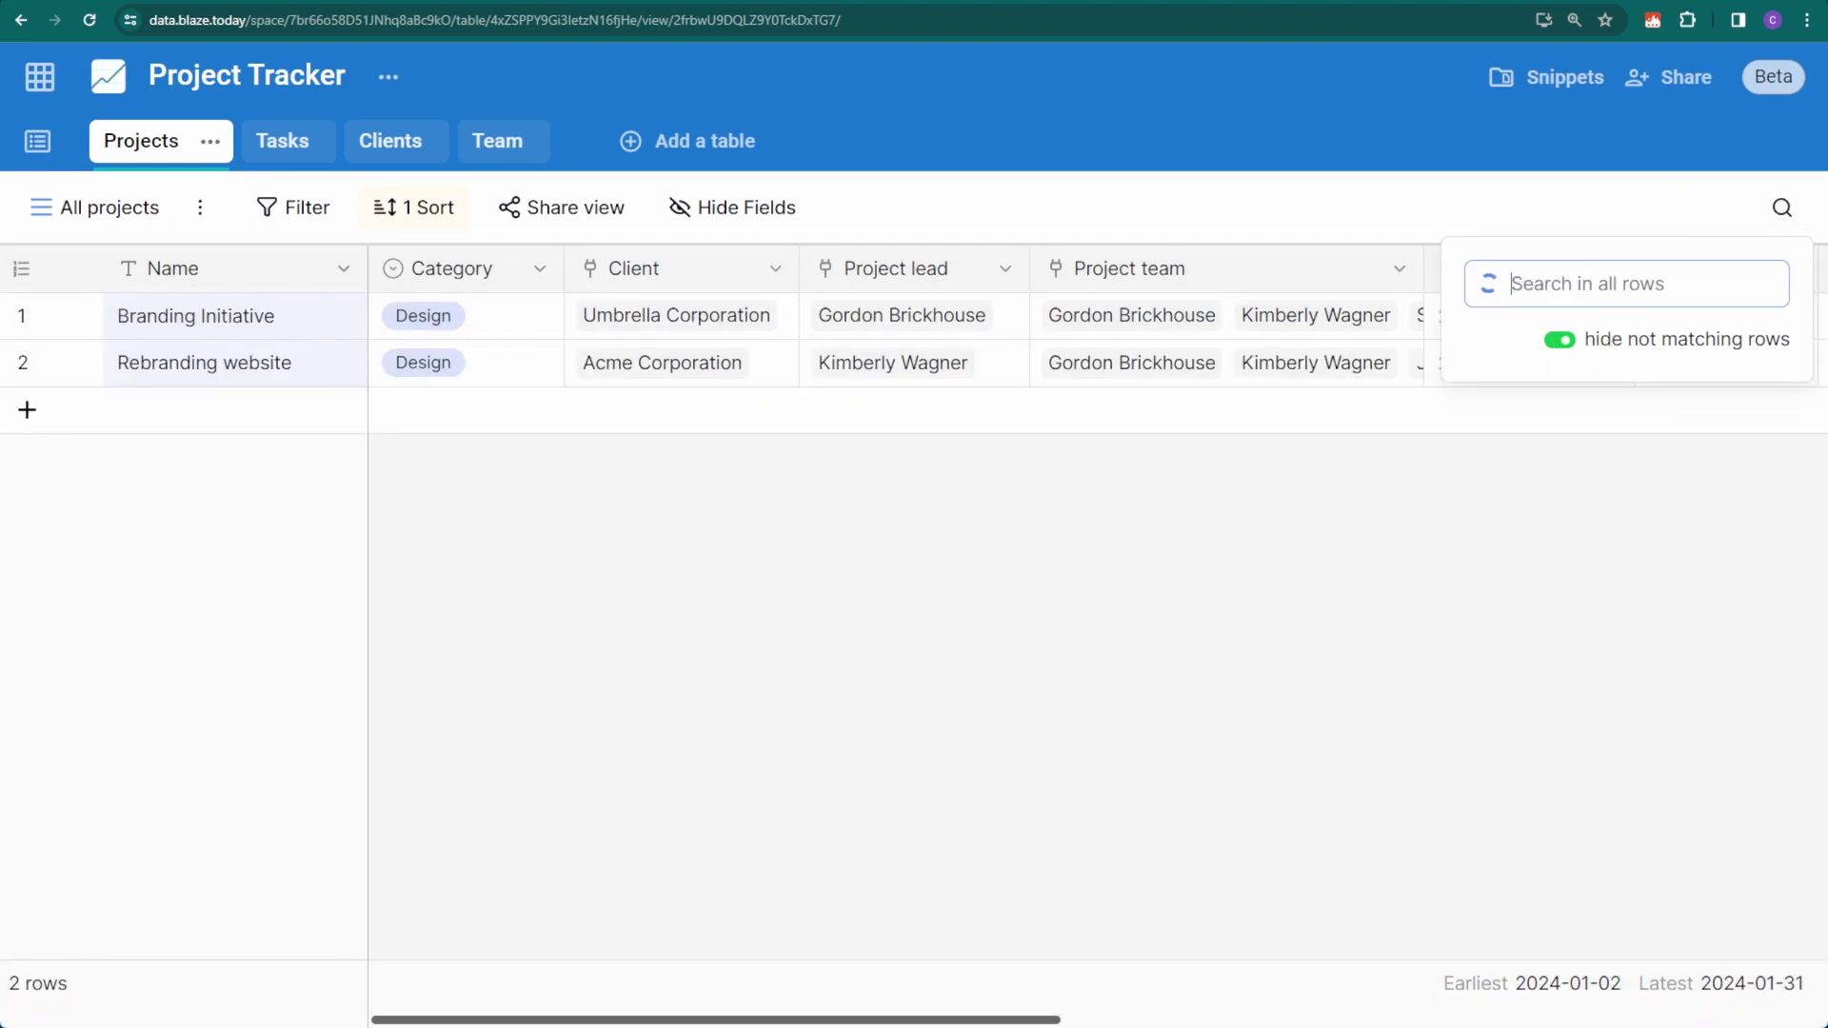
{"action": "key", "text": "Escape"}
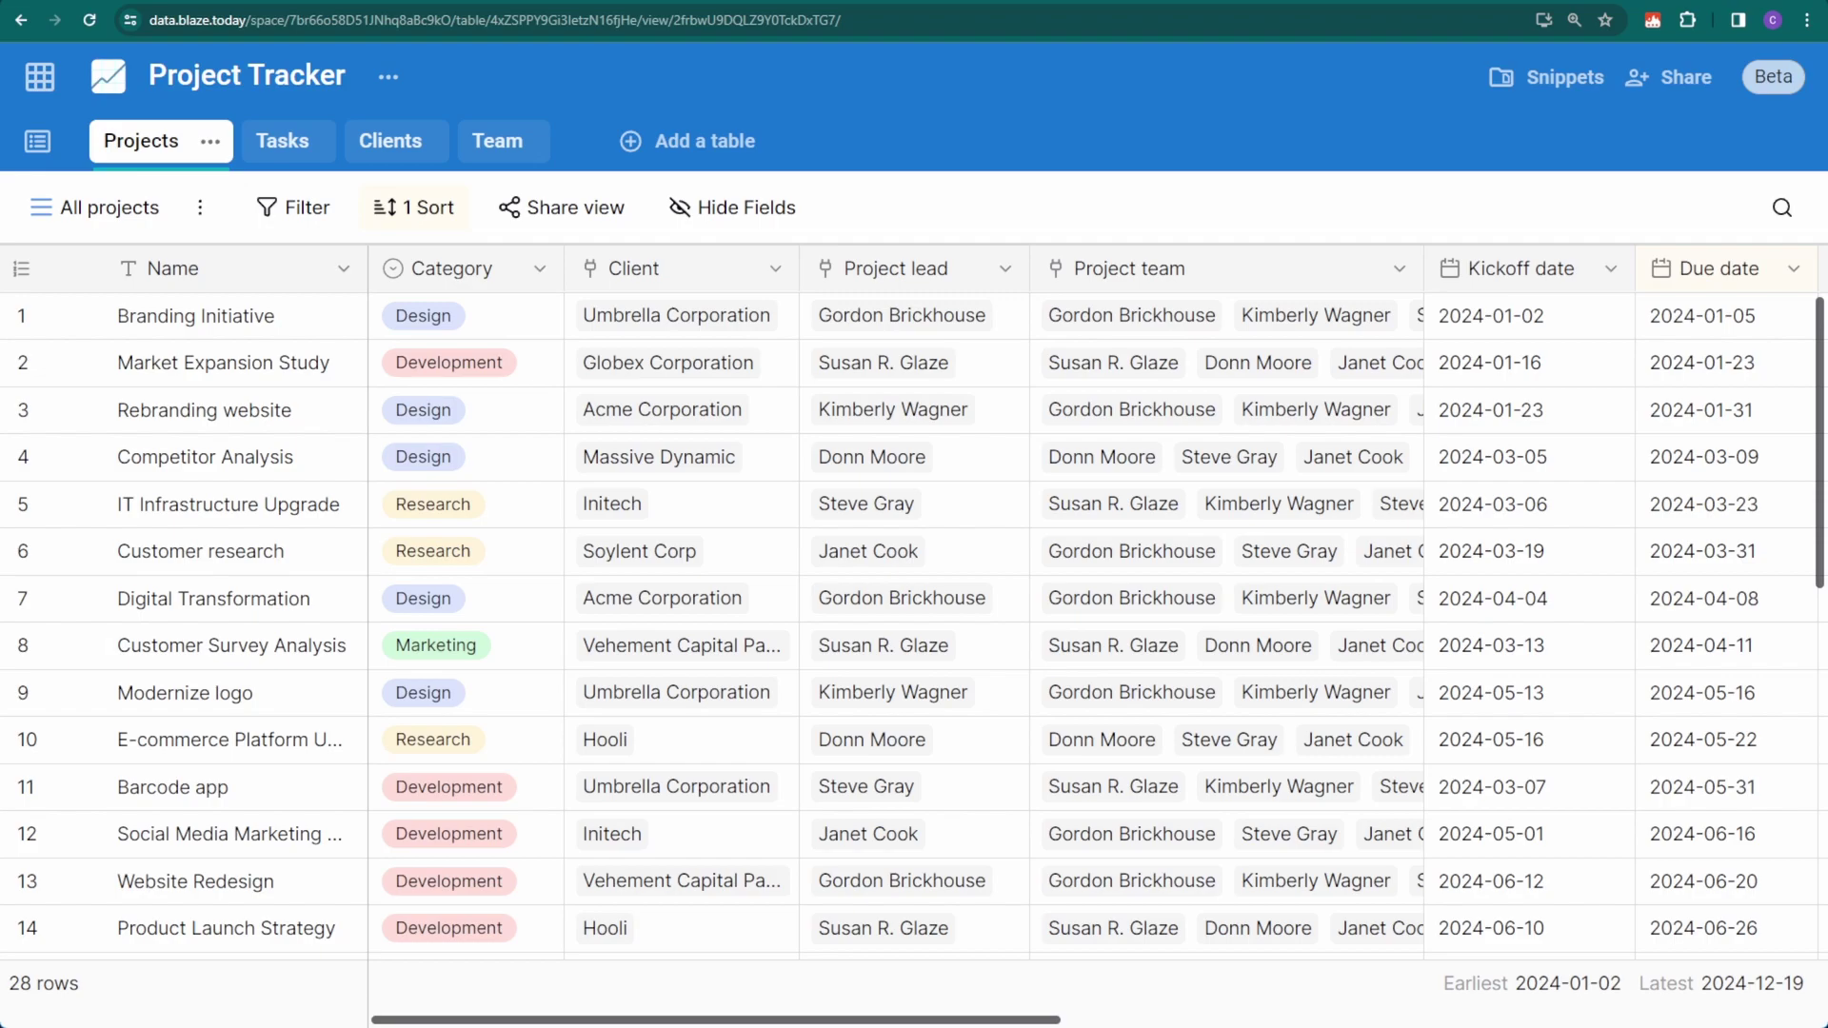
Add a filter to the All projects view where Category is not Development.
{"action": "left_click", "coordinate": [304, 212]}
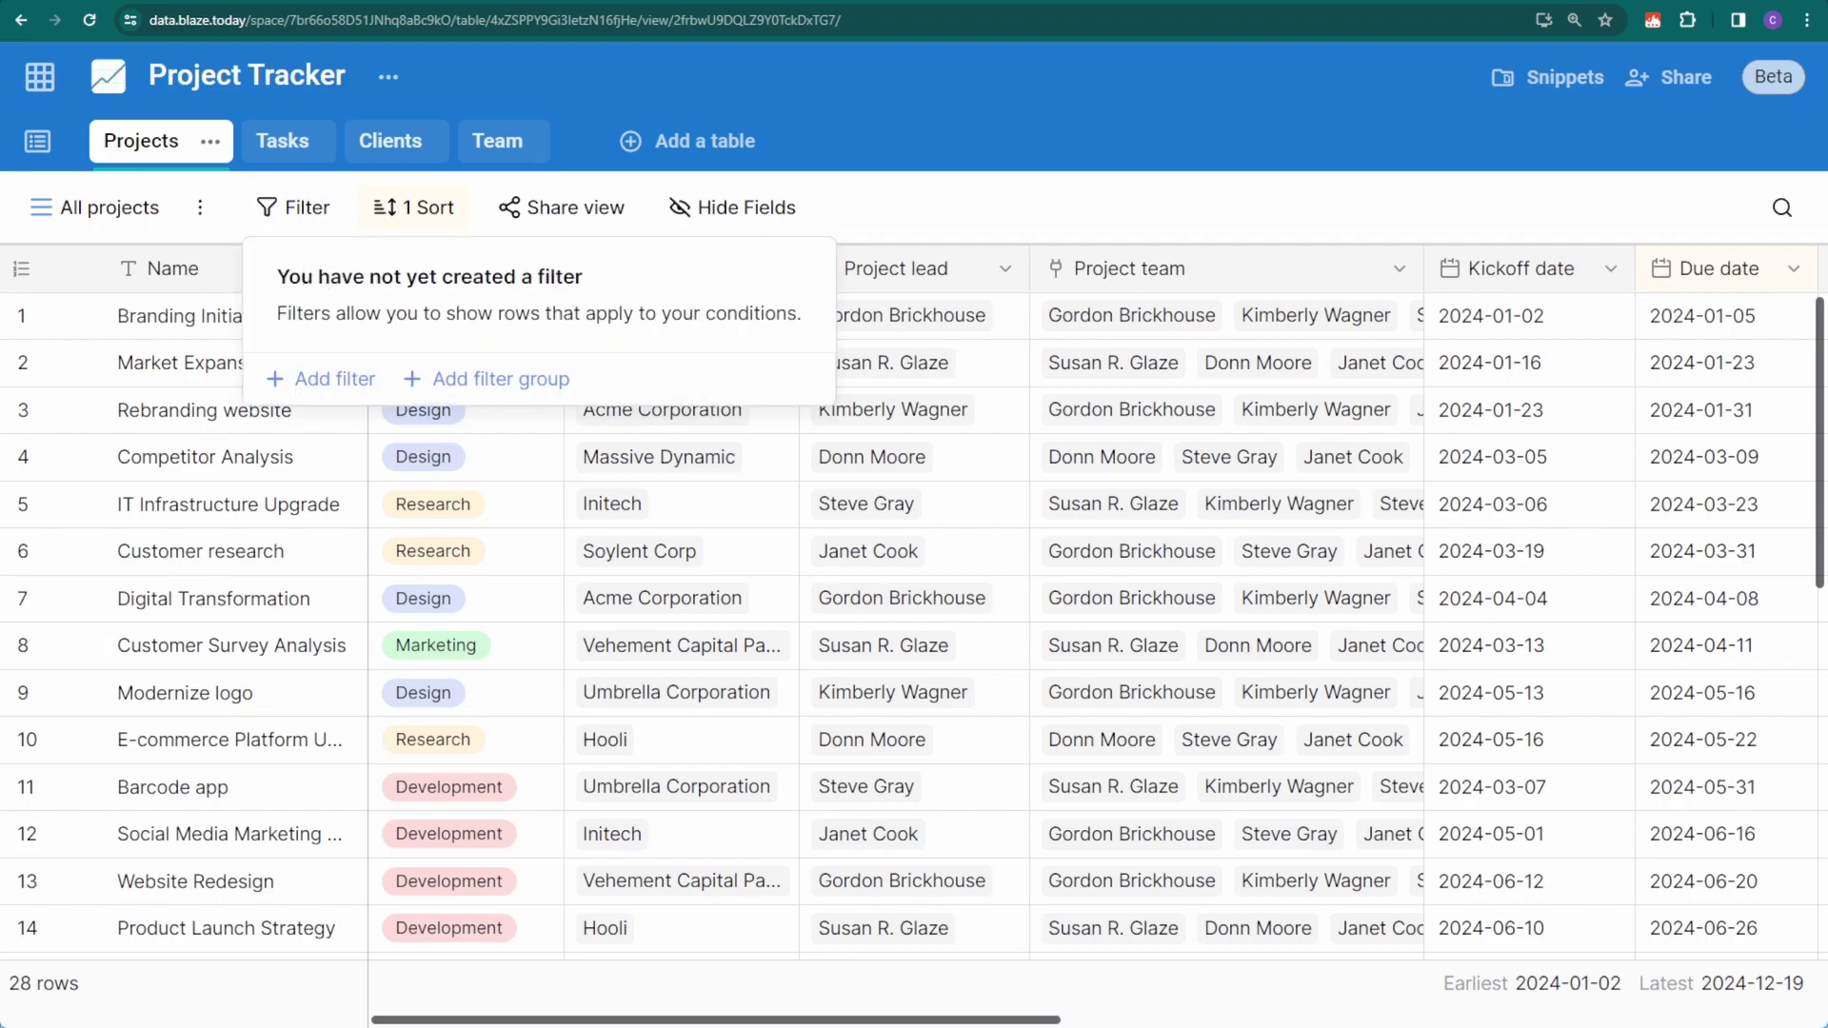
{"action": "left_click", "coordinate": [324, 379]}
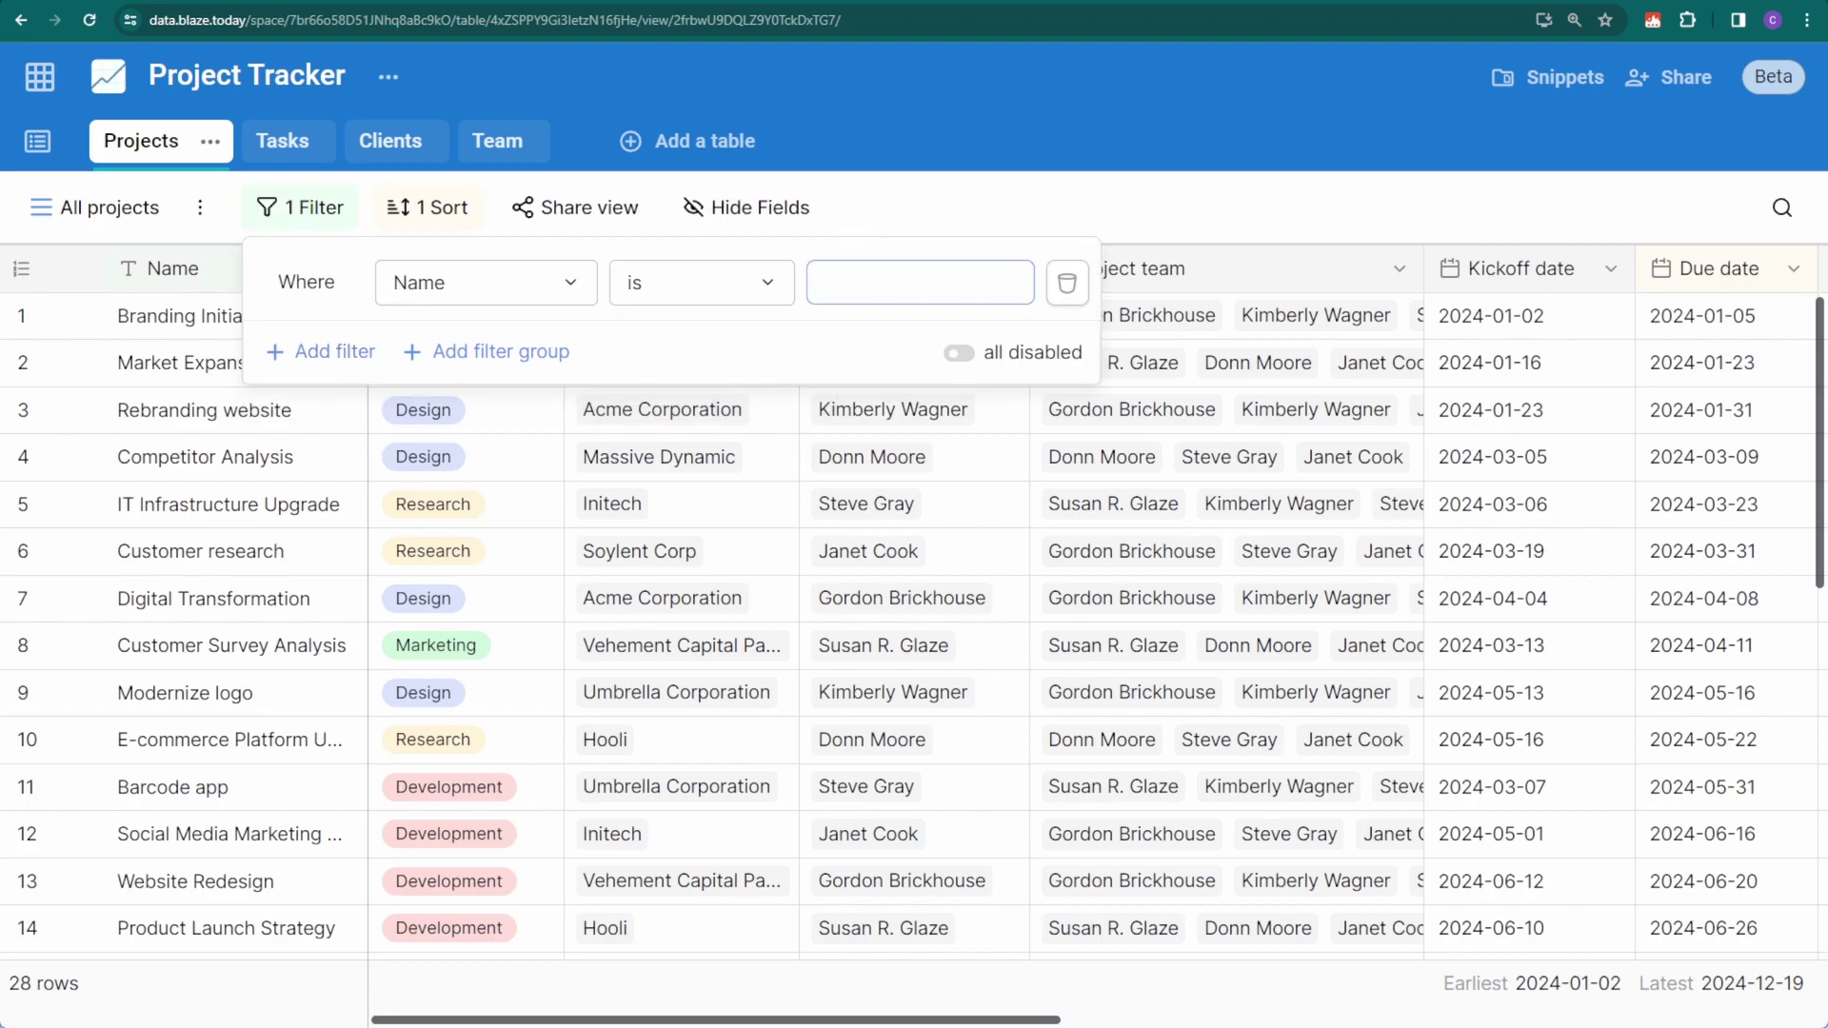
{"action": "left_click", "coordinate": [490, 285]}
{"action": "left_click", "coordinate": [537, 400]}
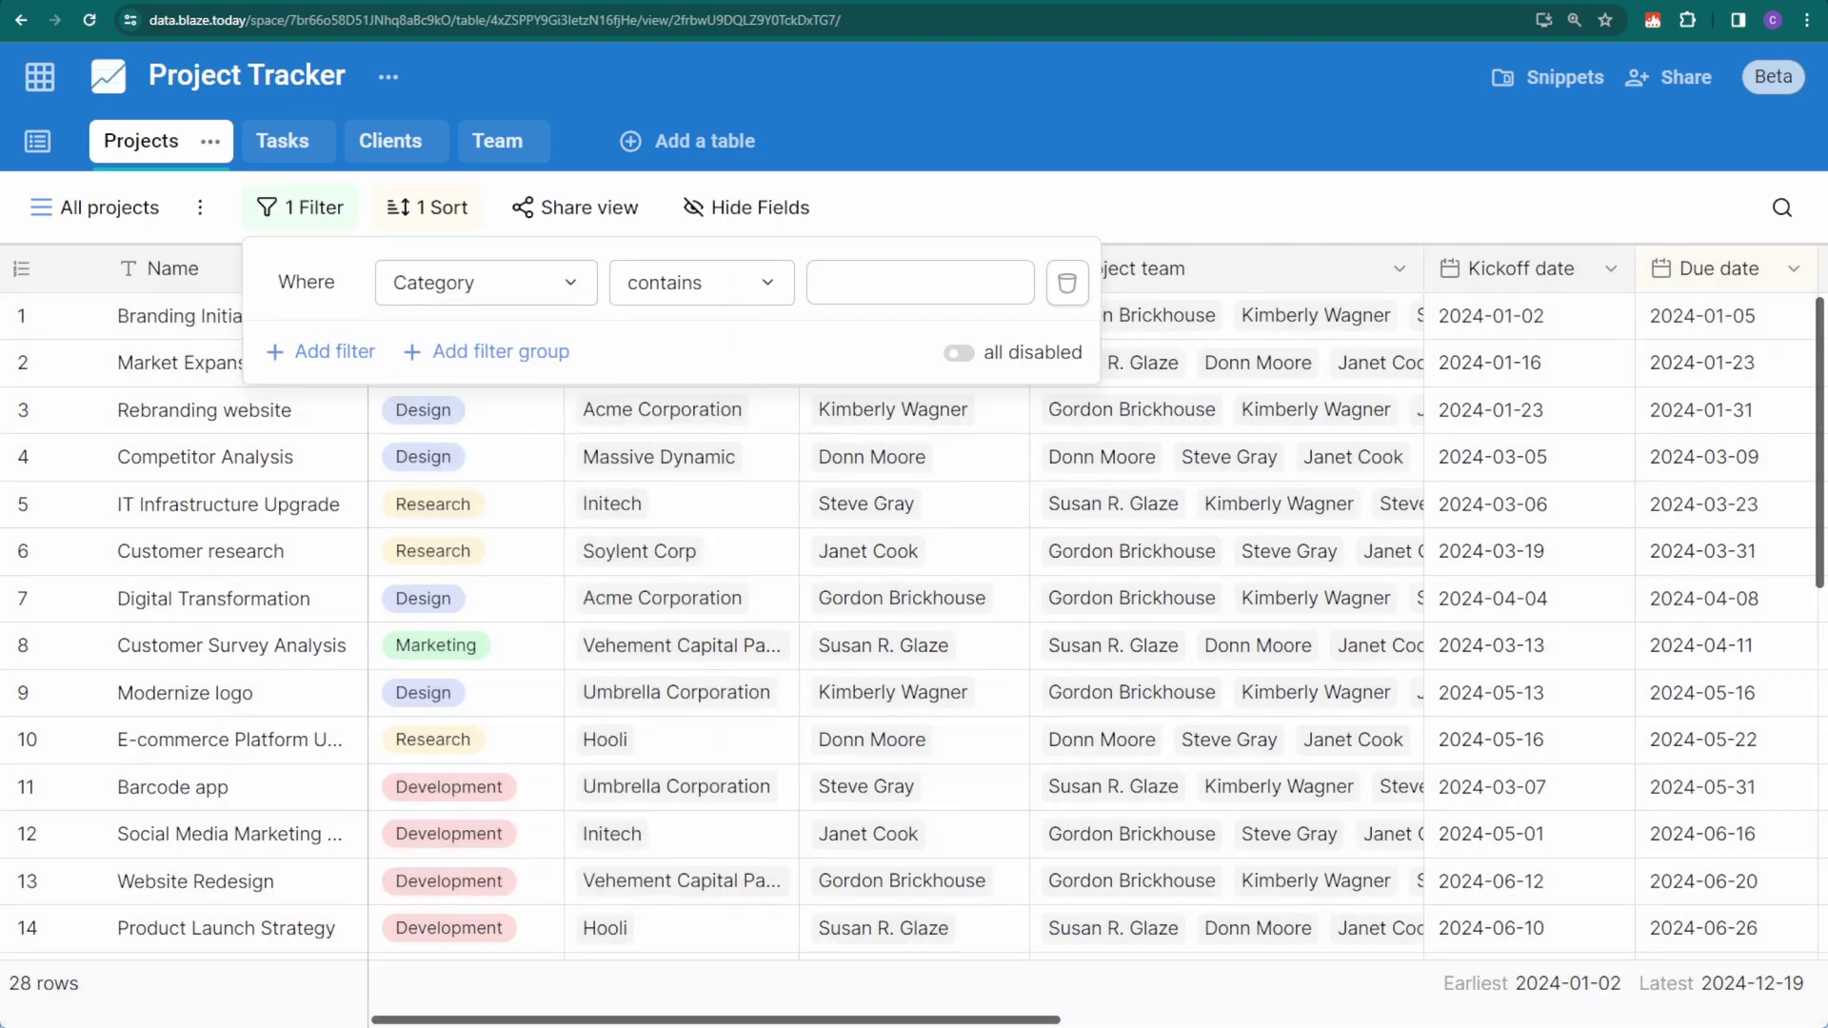
{"action": "left_click", "coordinate": [726, 282]}
{"action": "left_click", "coordinate": [733, 607]}
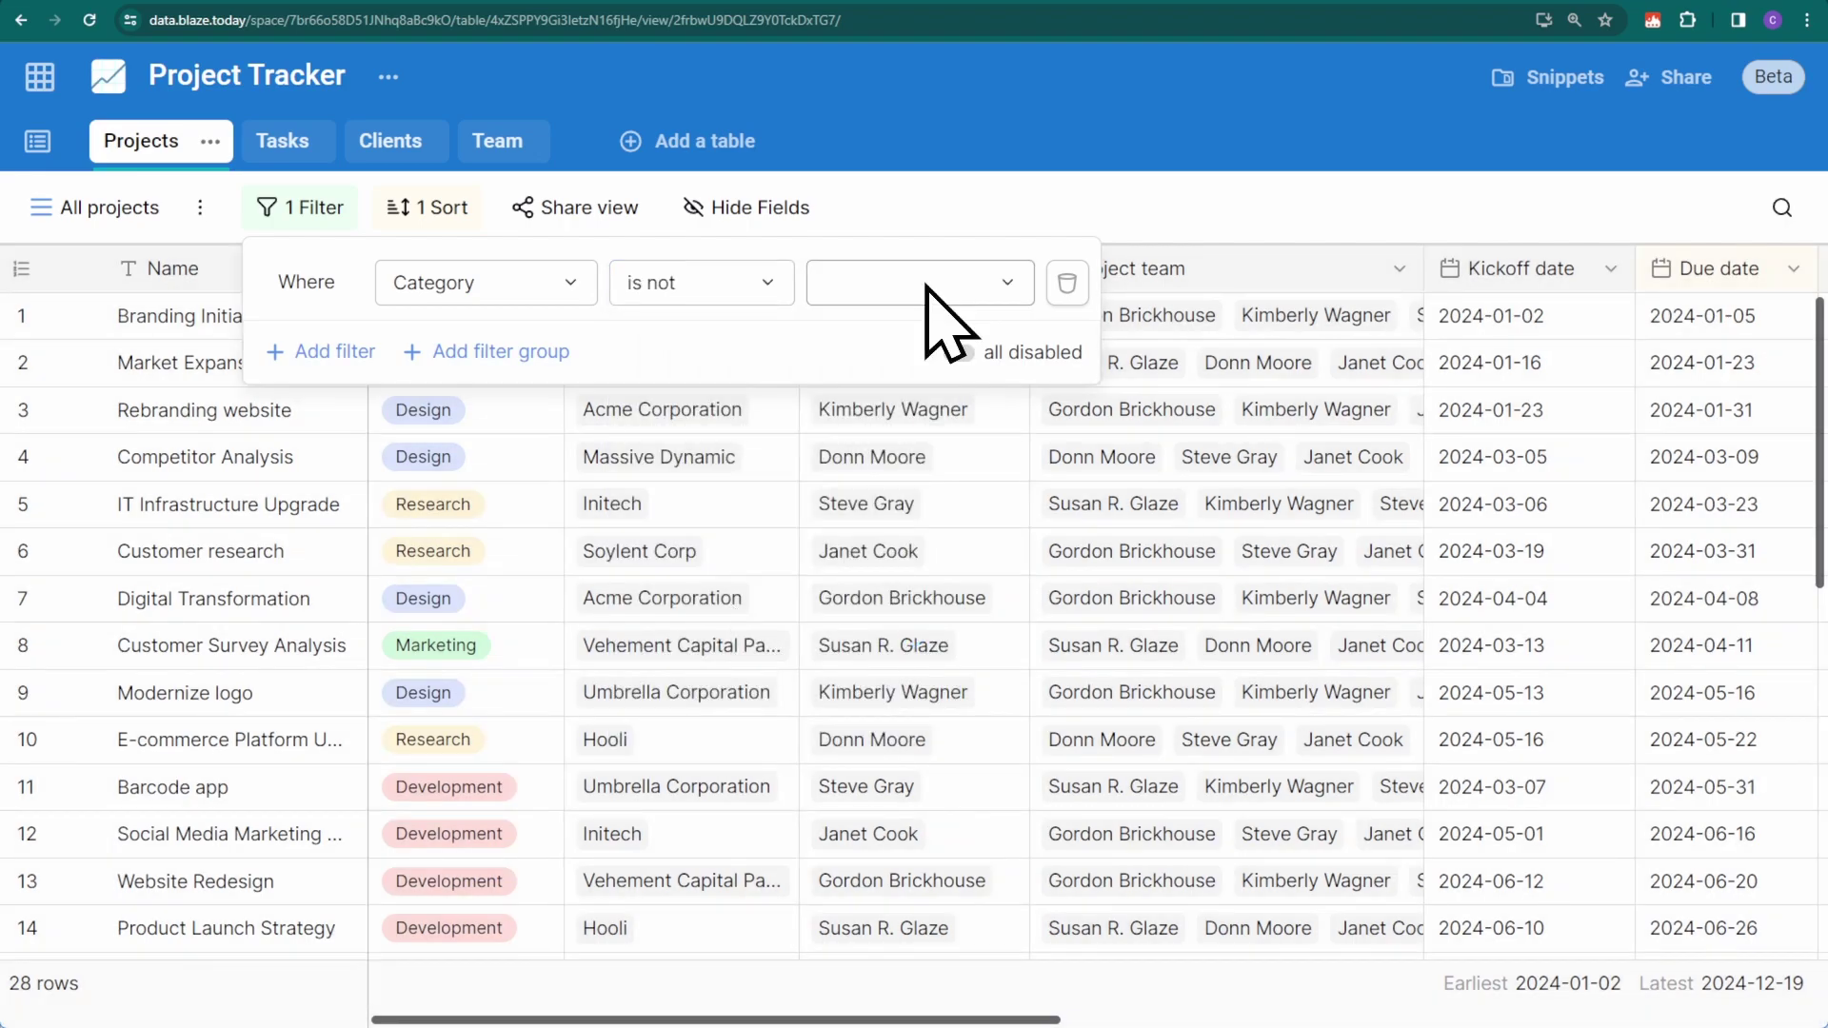
{"action": "left_click", "coordinate": [925, 285]}
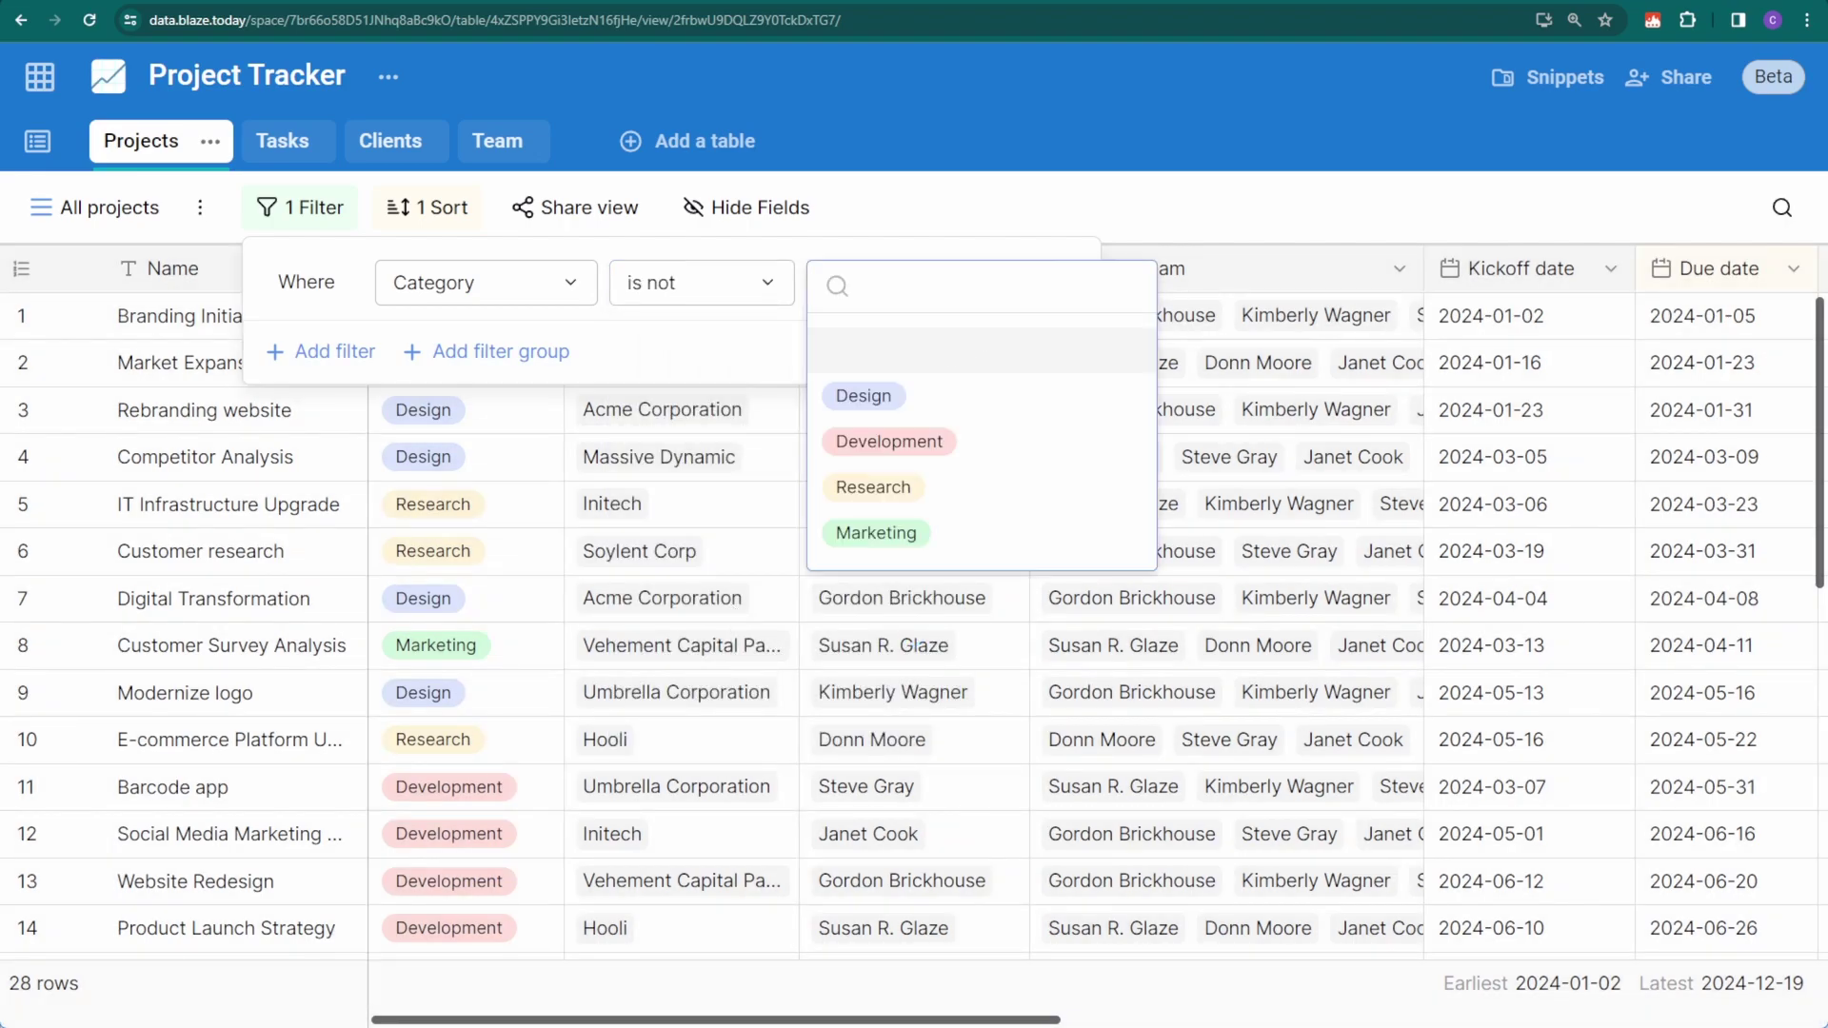
{"action": "left_click", "coordinate": [996, 445]}
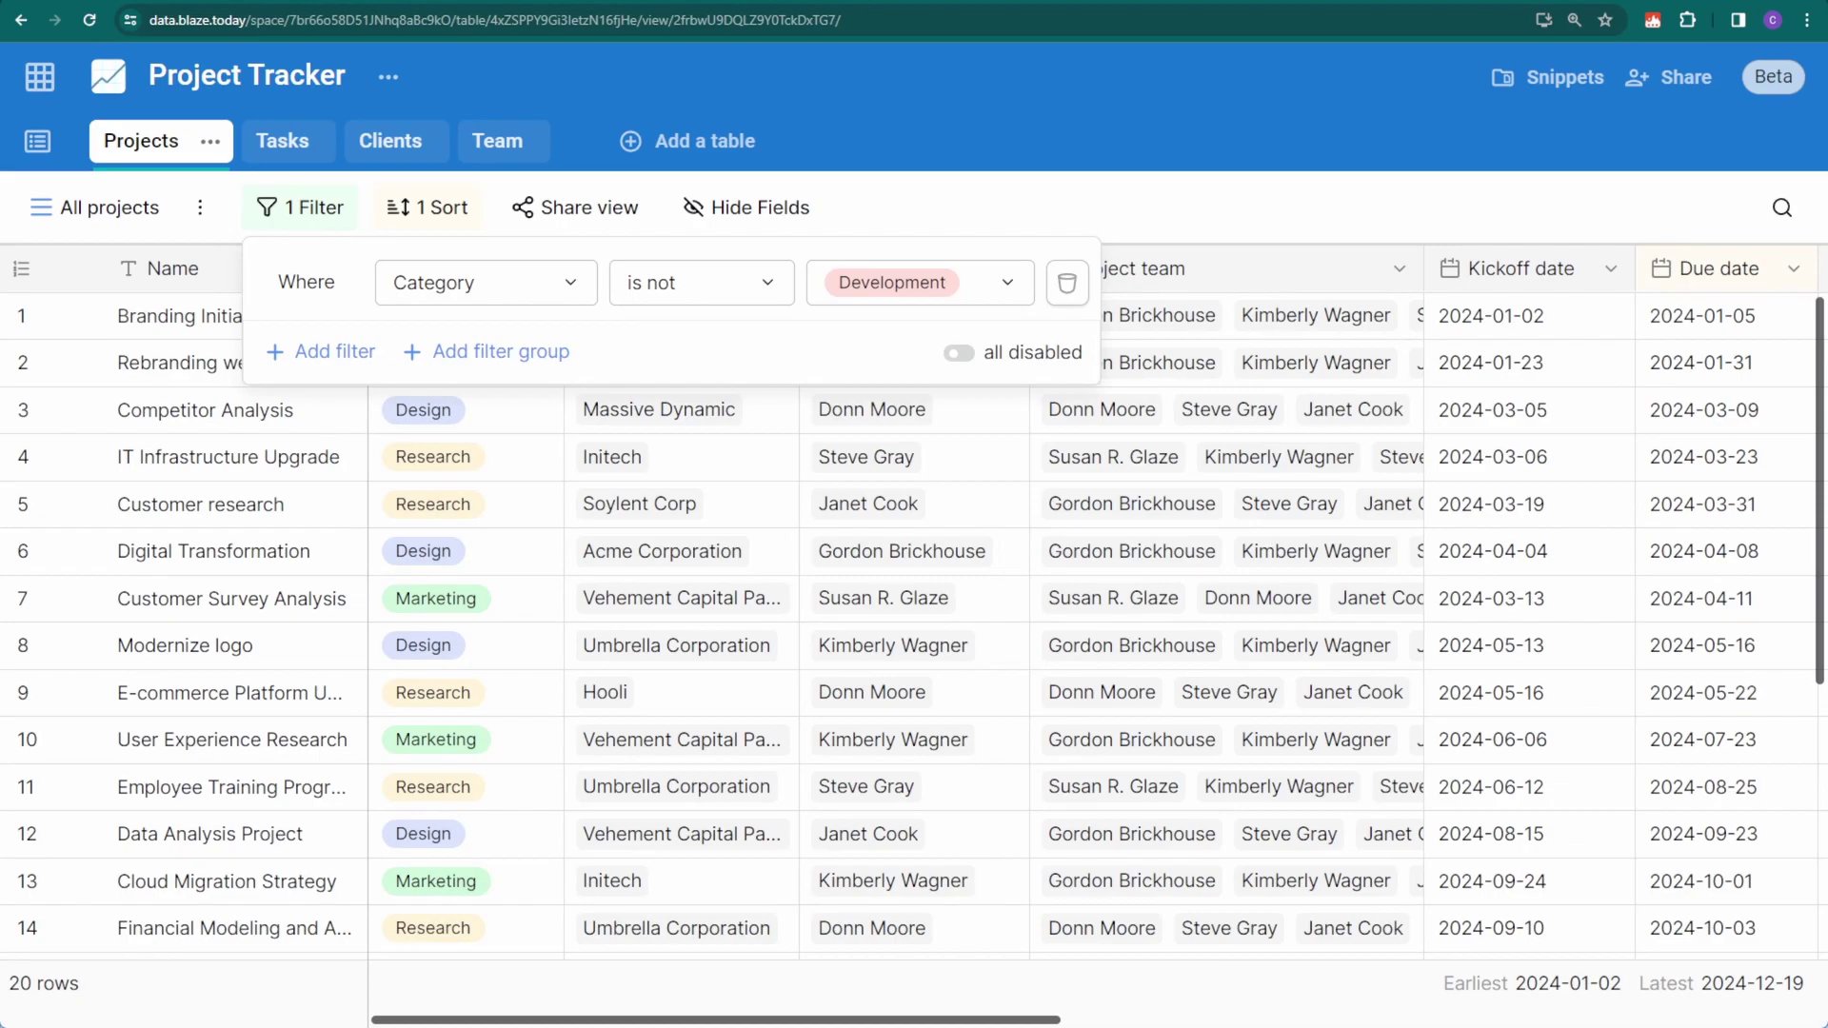
Add a second filter where Name contains the word "logo" and combine both filters with And.
{"action": "left_click", "coordinate": [329, 354]}
{"action": "left_click", "coordinate": [727, 283]}
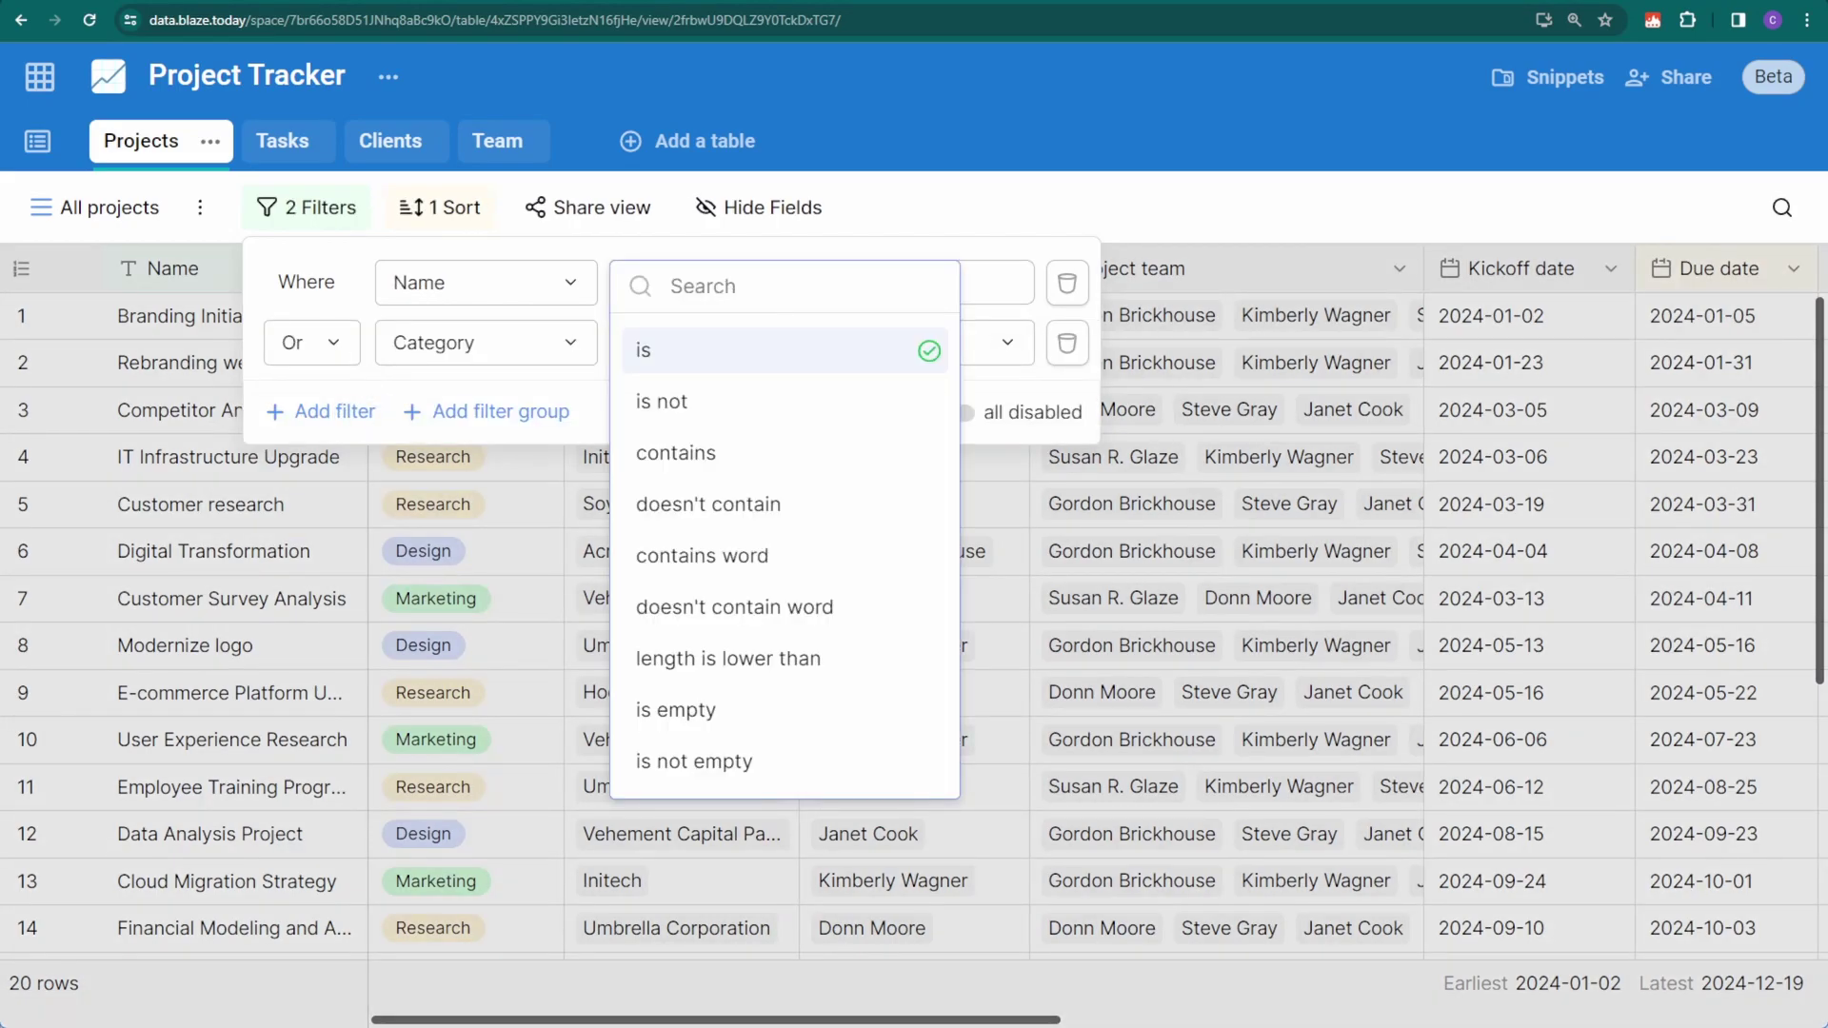
{"action": "left_click", "coordinate": [800, 557]}
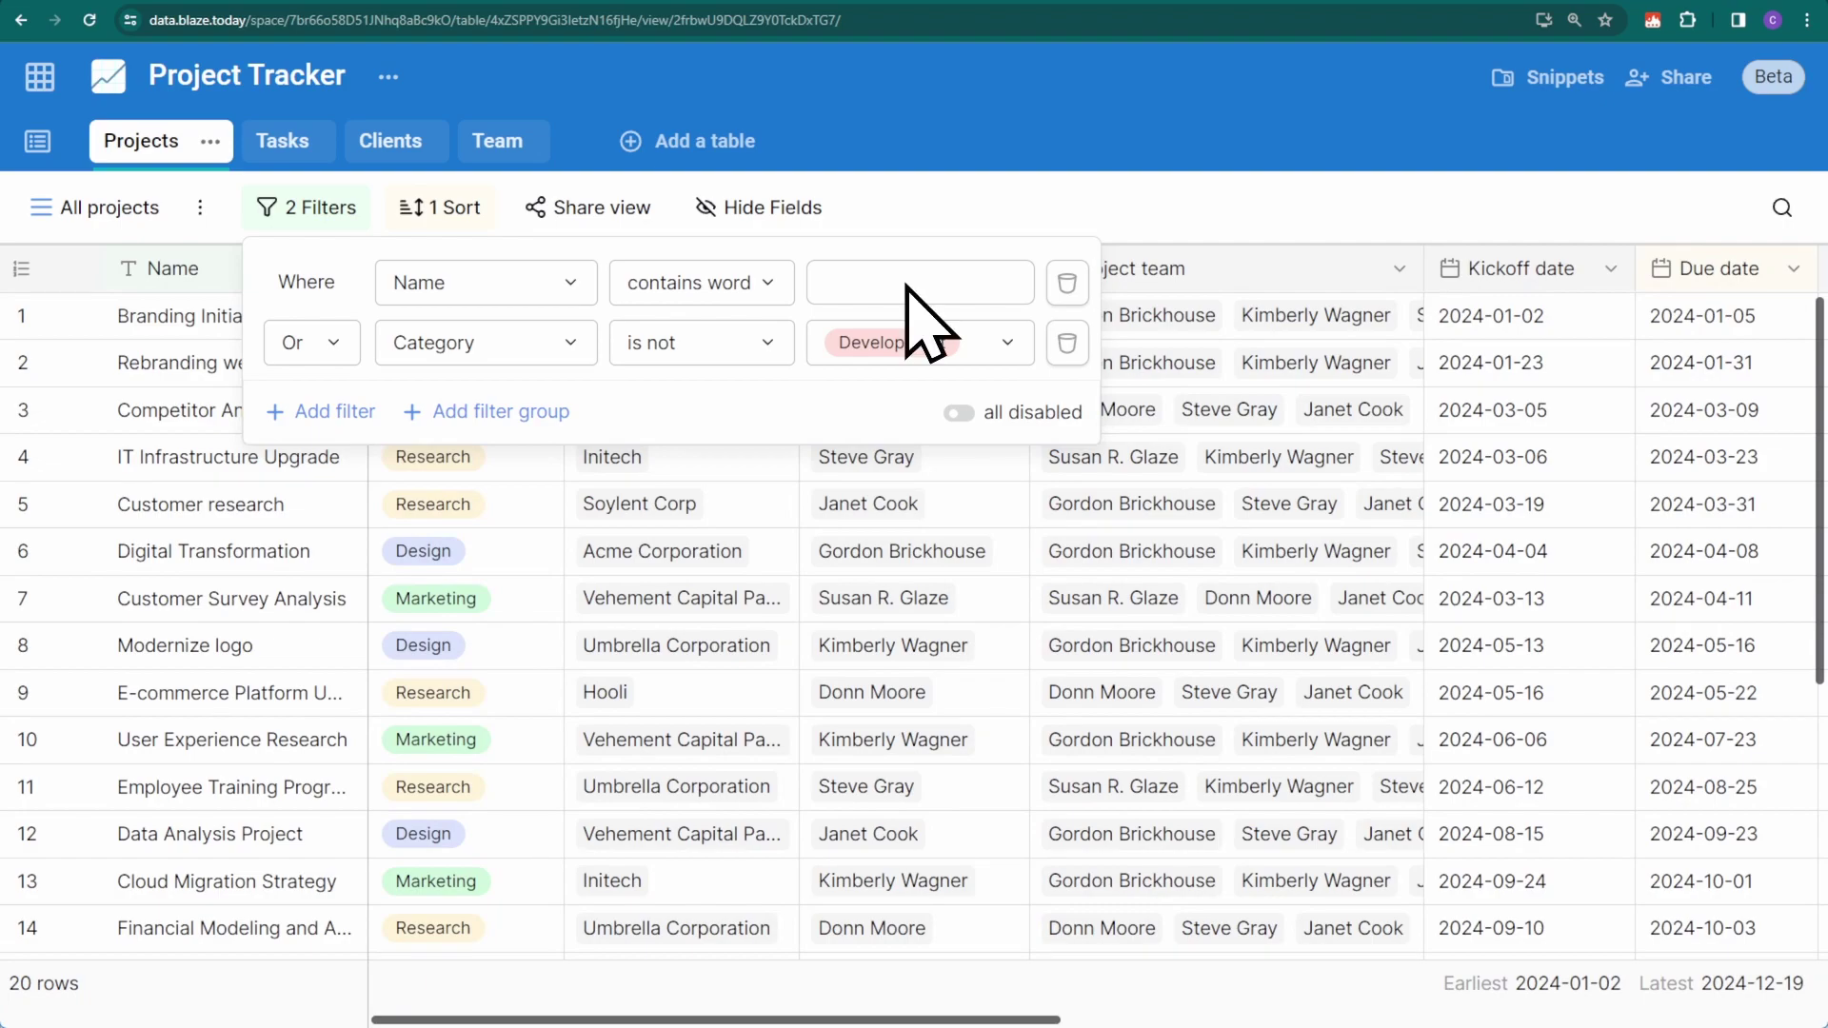
{"action": "left_click", "coordinate": [906, 285]}
{"action": "type", "text": "logo"}
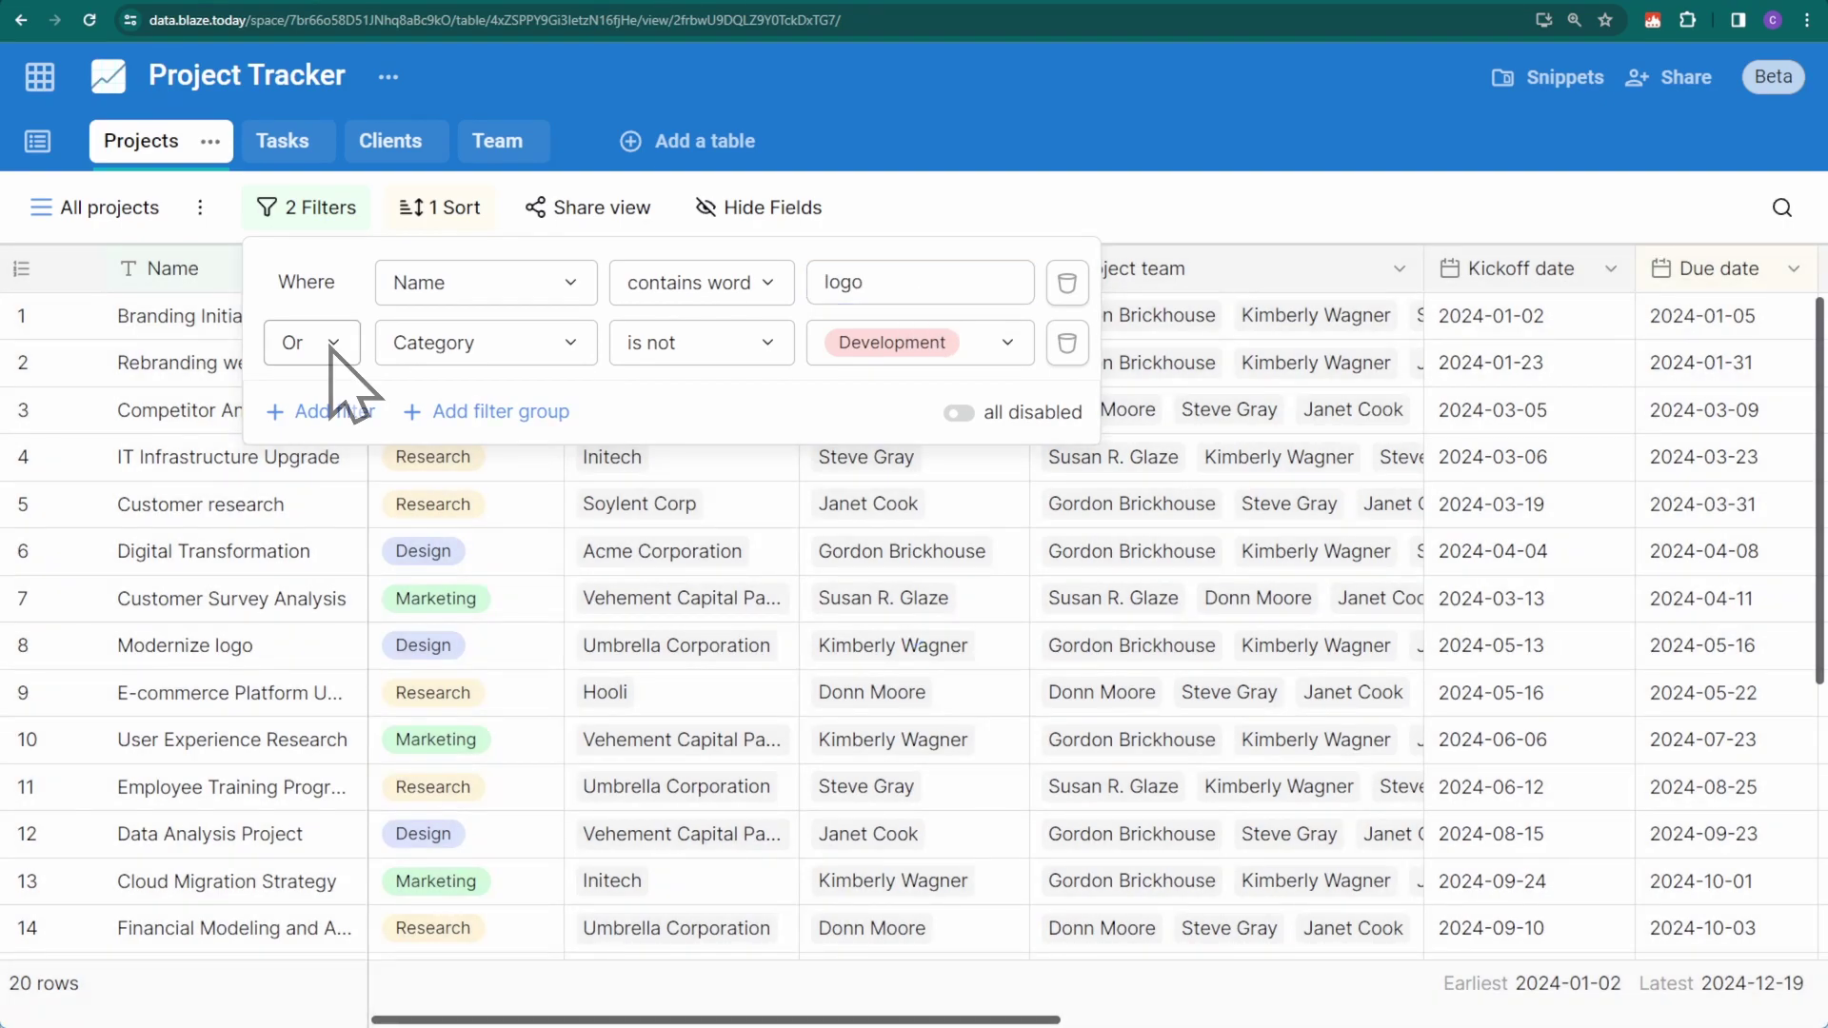
{"action": "left_click", "coordinate": [332, 348]}
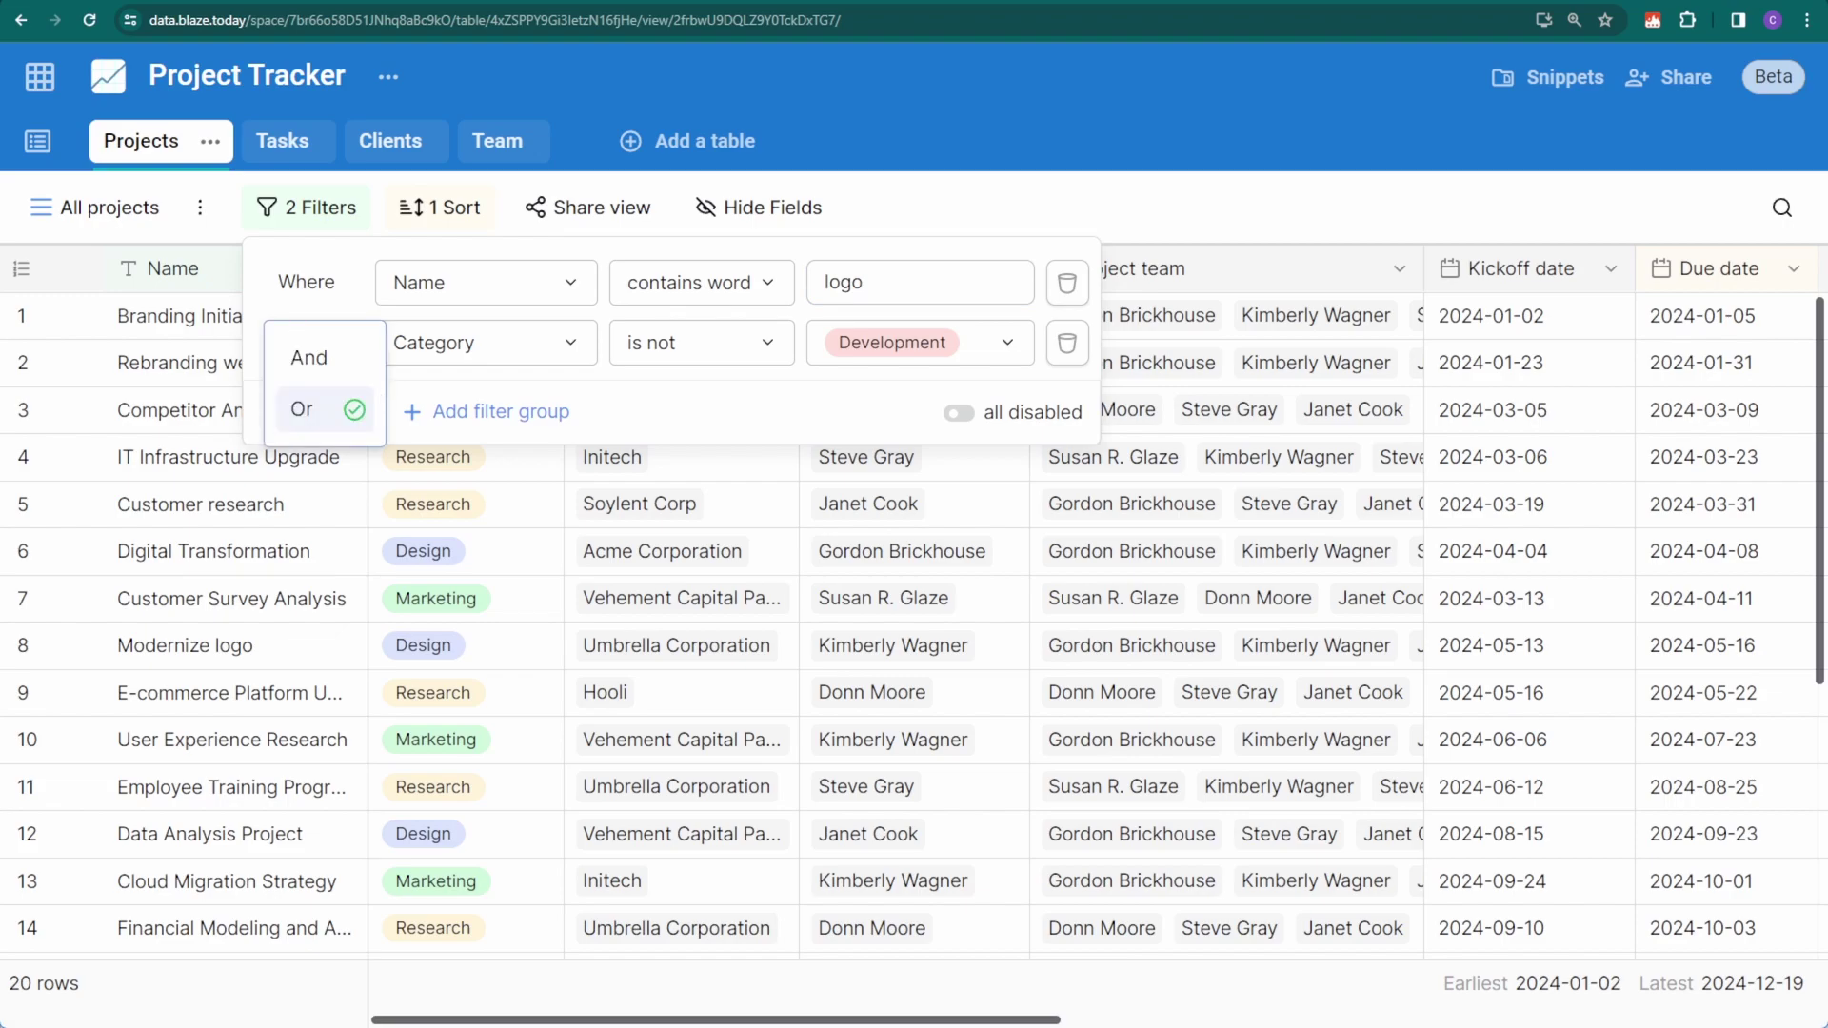
{"action": "left_click", "coordinate": [345, 359]}
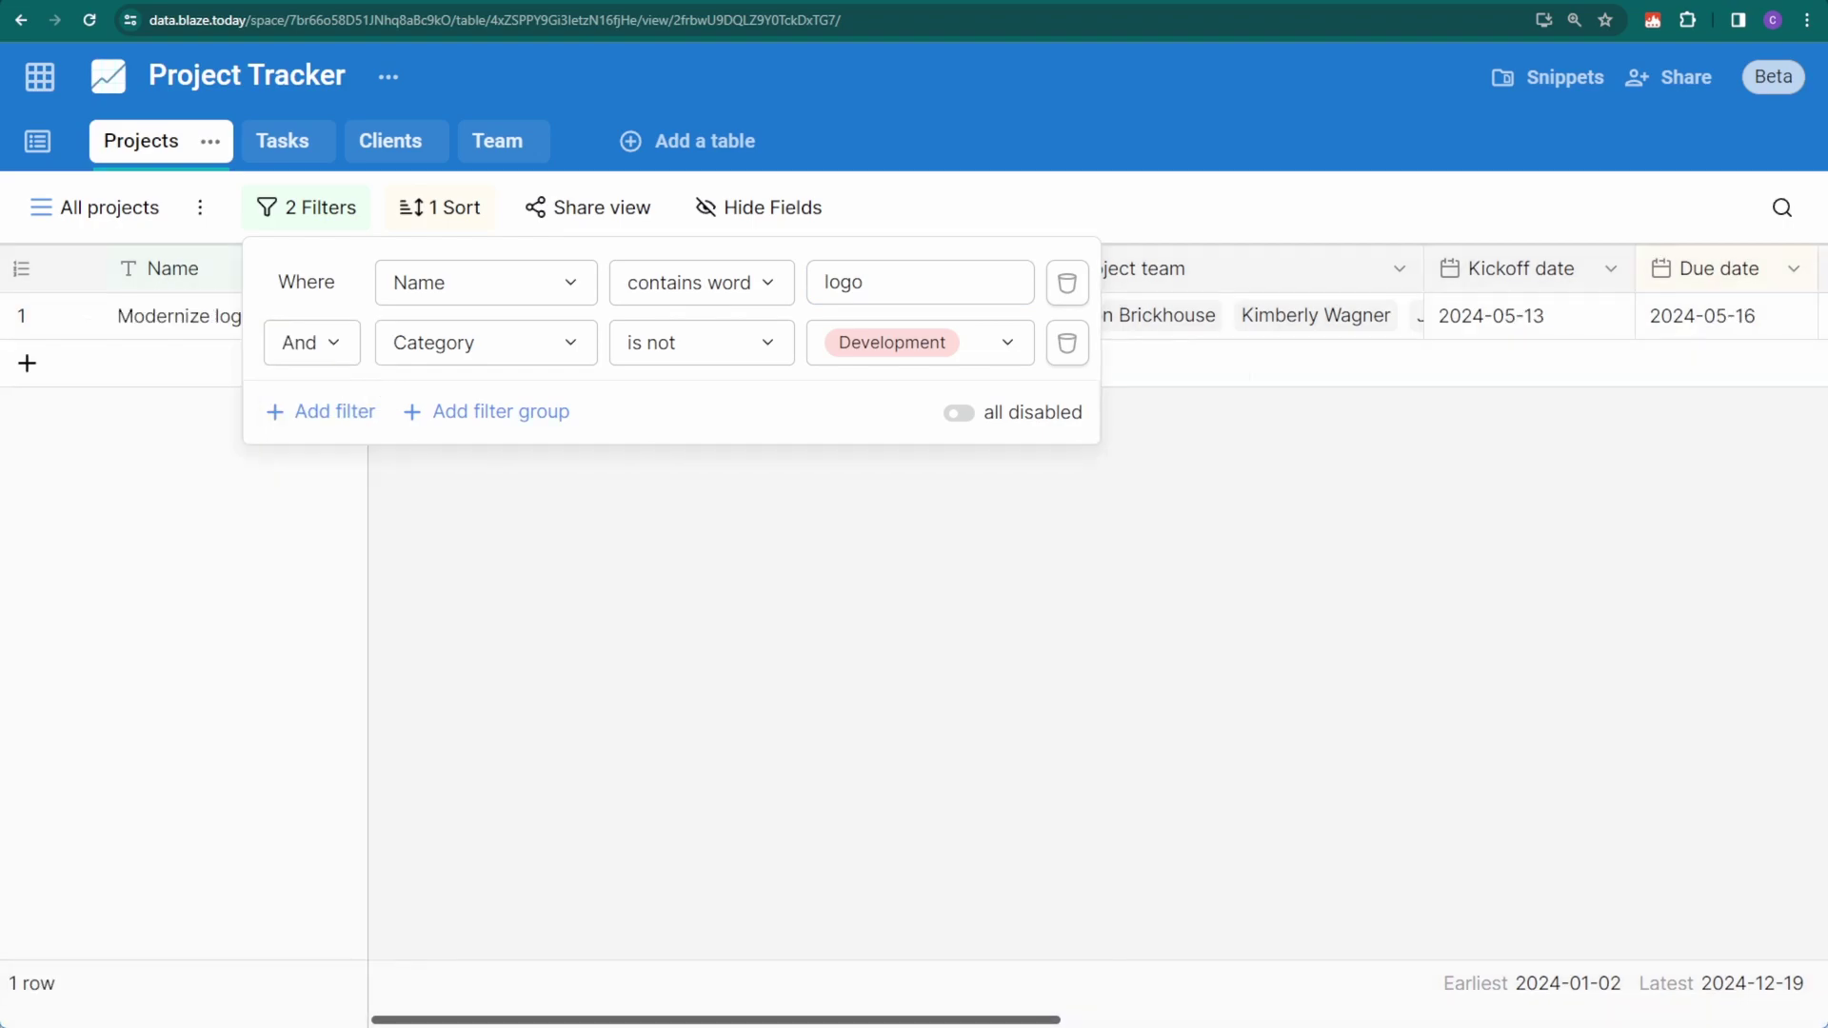
Disable and re-enable all filters, and delete both the Category and Name filters.
{"action": "left_click", "coordinate": [959, 412]}
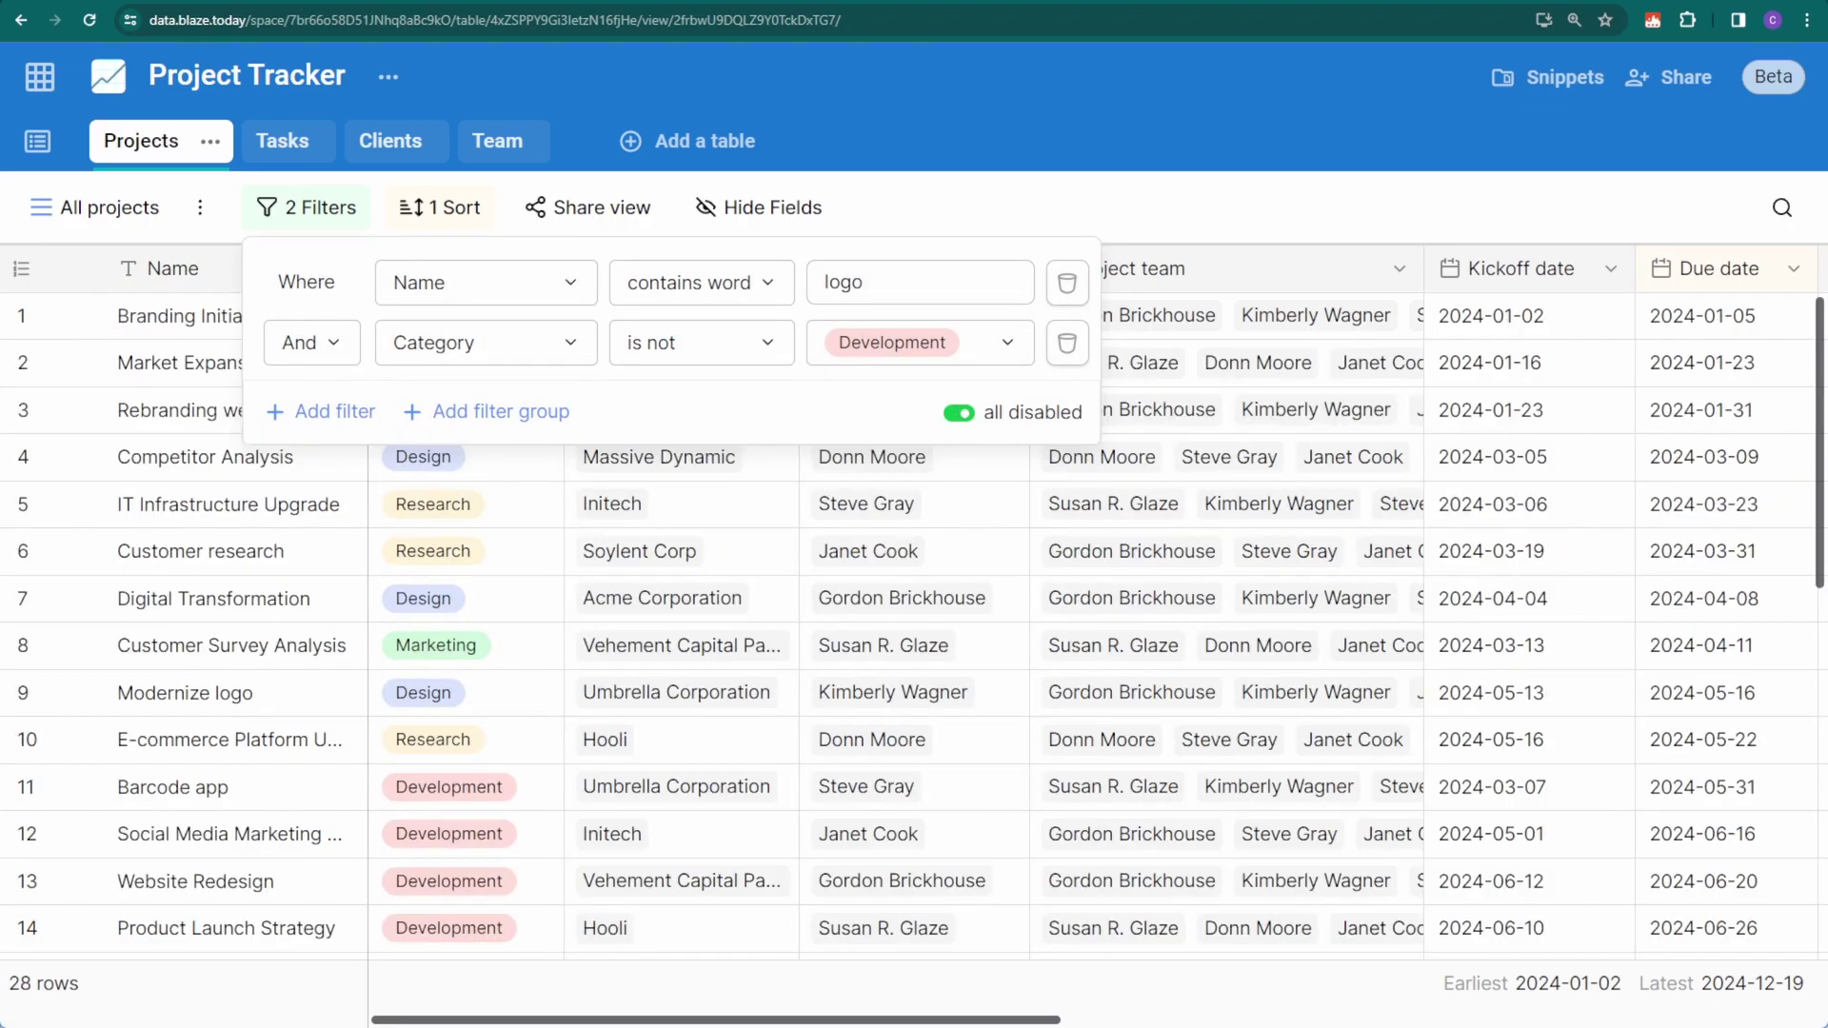
{"action": "left_click", "coordinate": [958, 412]}
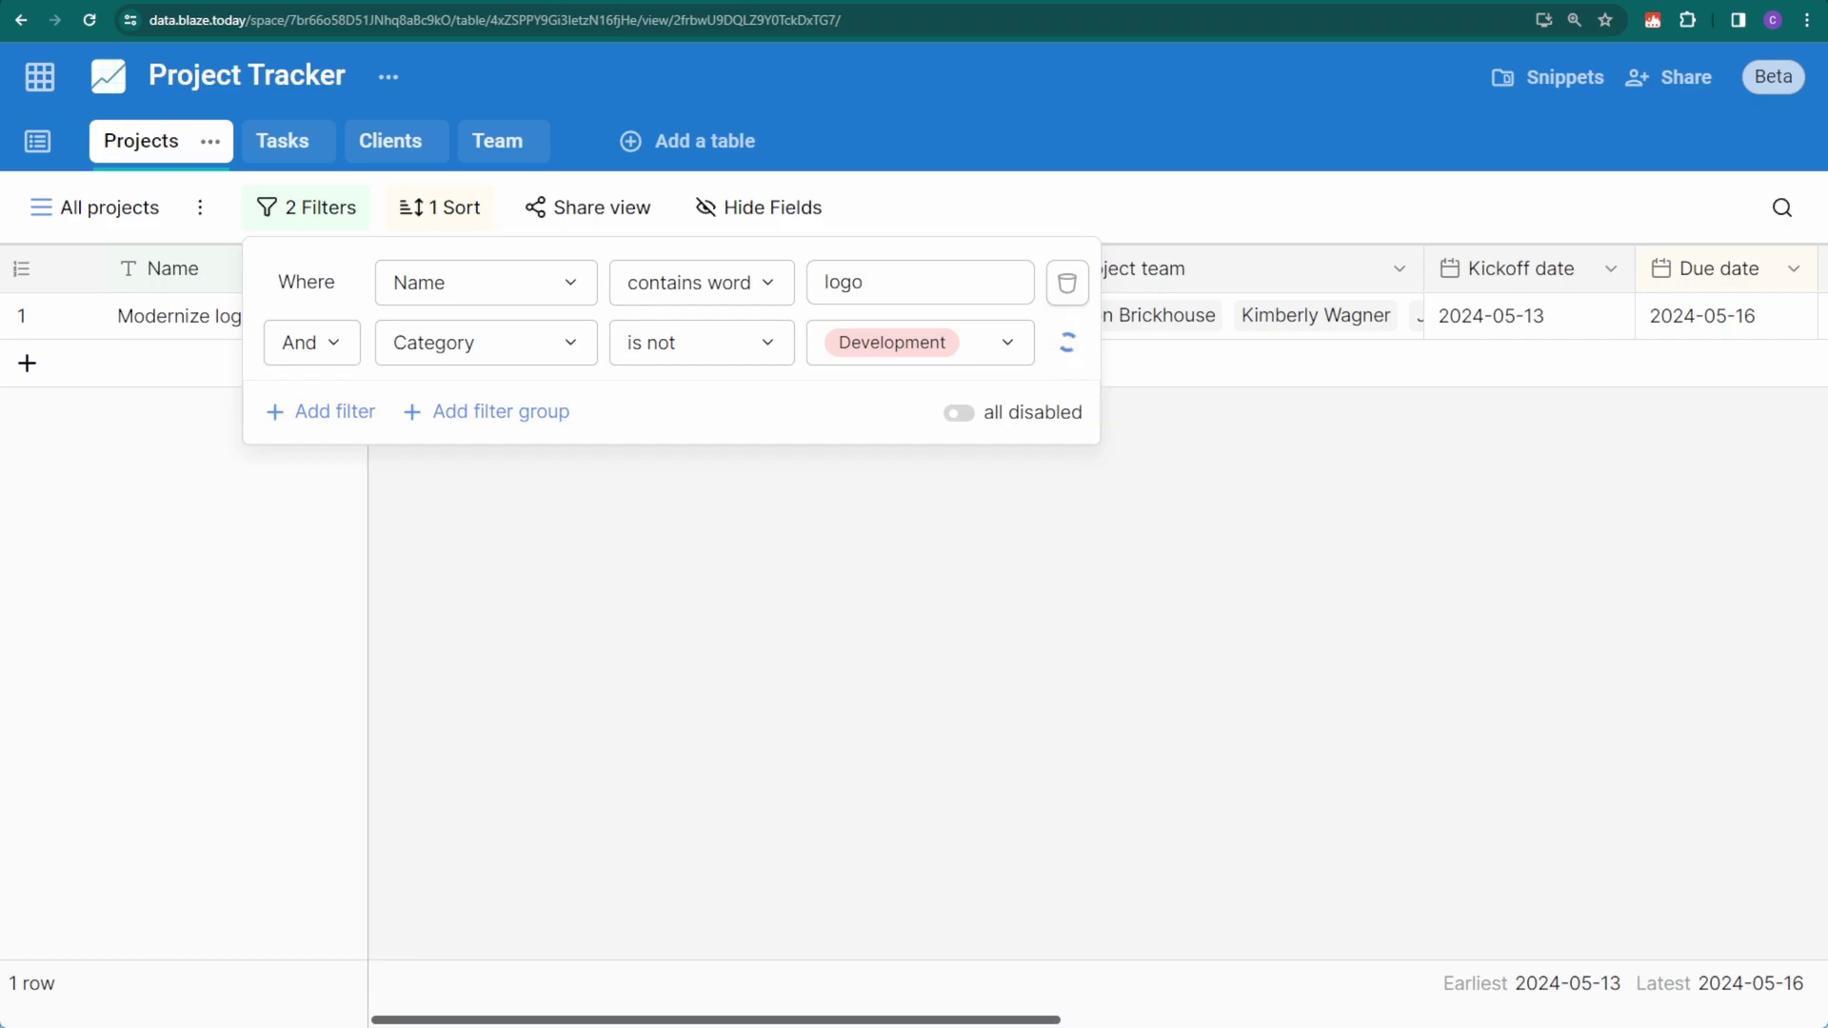
{"action": "left_click", "coordinate": [1067, 343]}
{"action": "left_click", "coordinate": [1067, 282]}
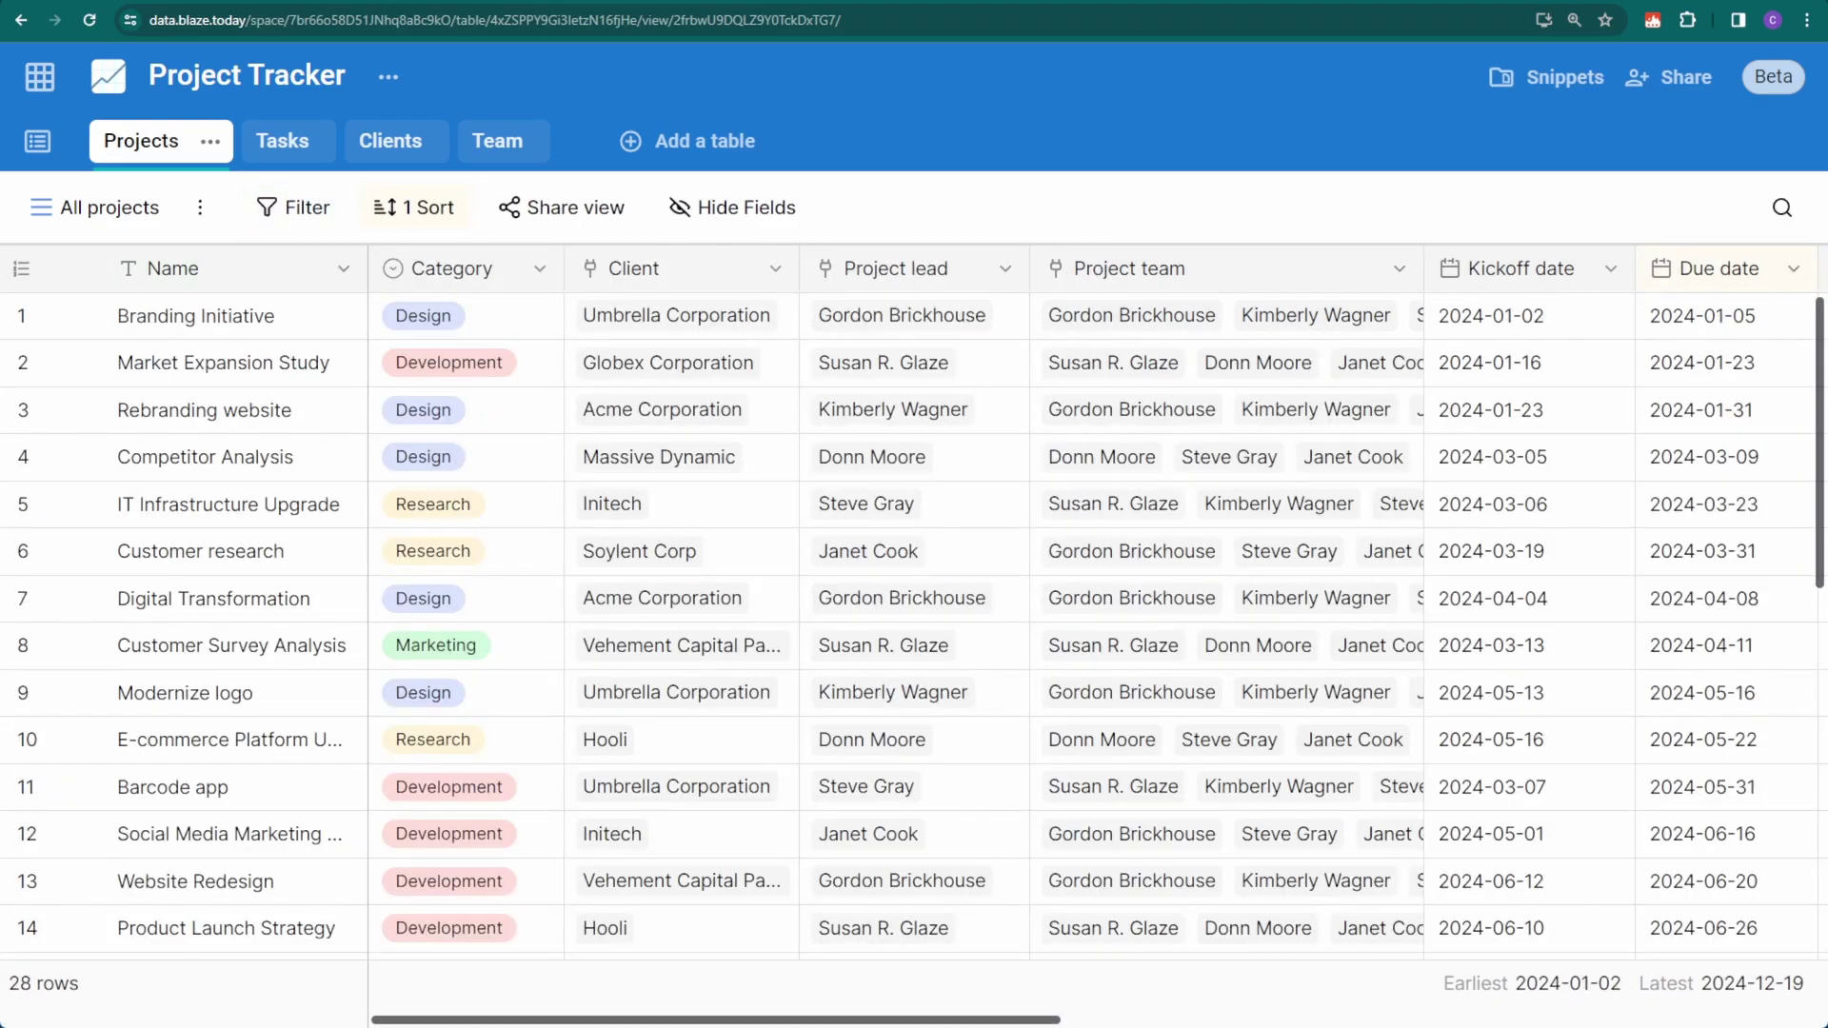
Create a filter group where Category is not Design and Name doesn't contain "experience".
{"action": "left_click", "coordinate": [316, 209]}
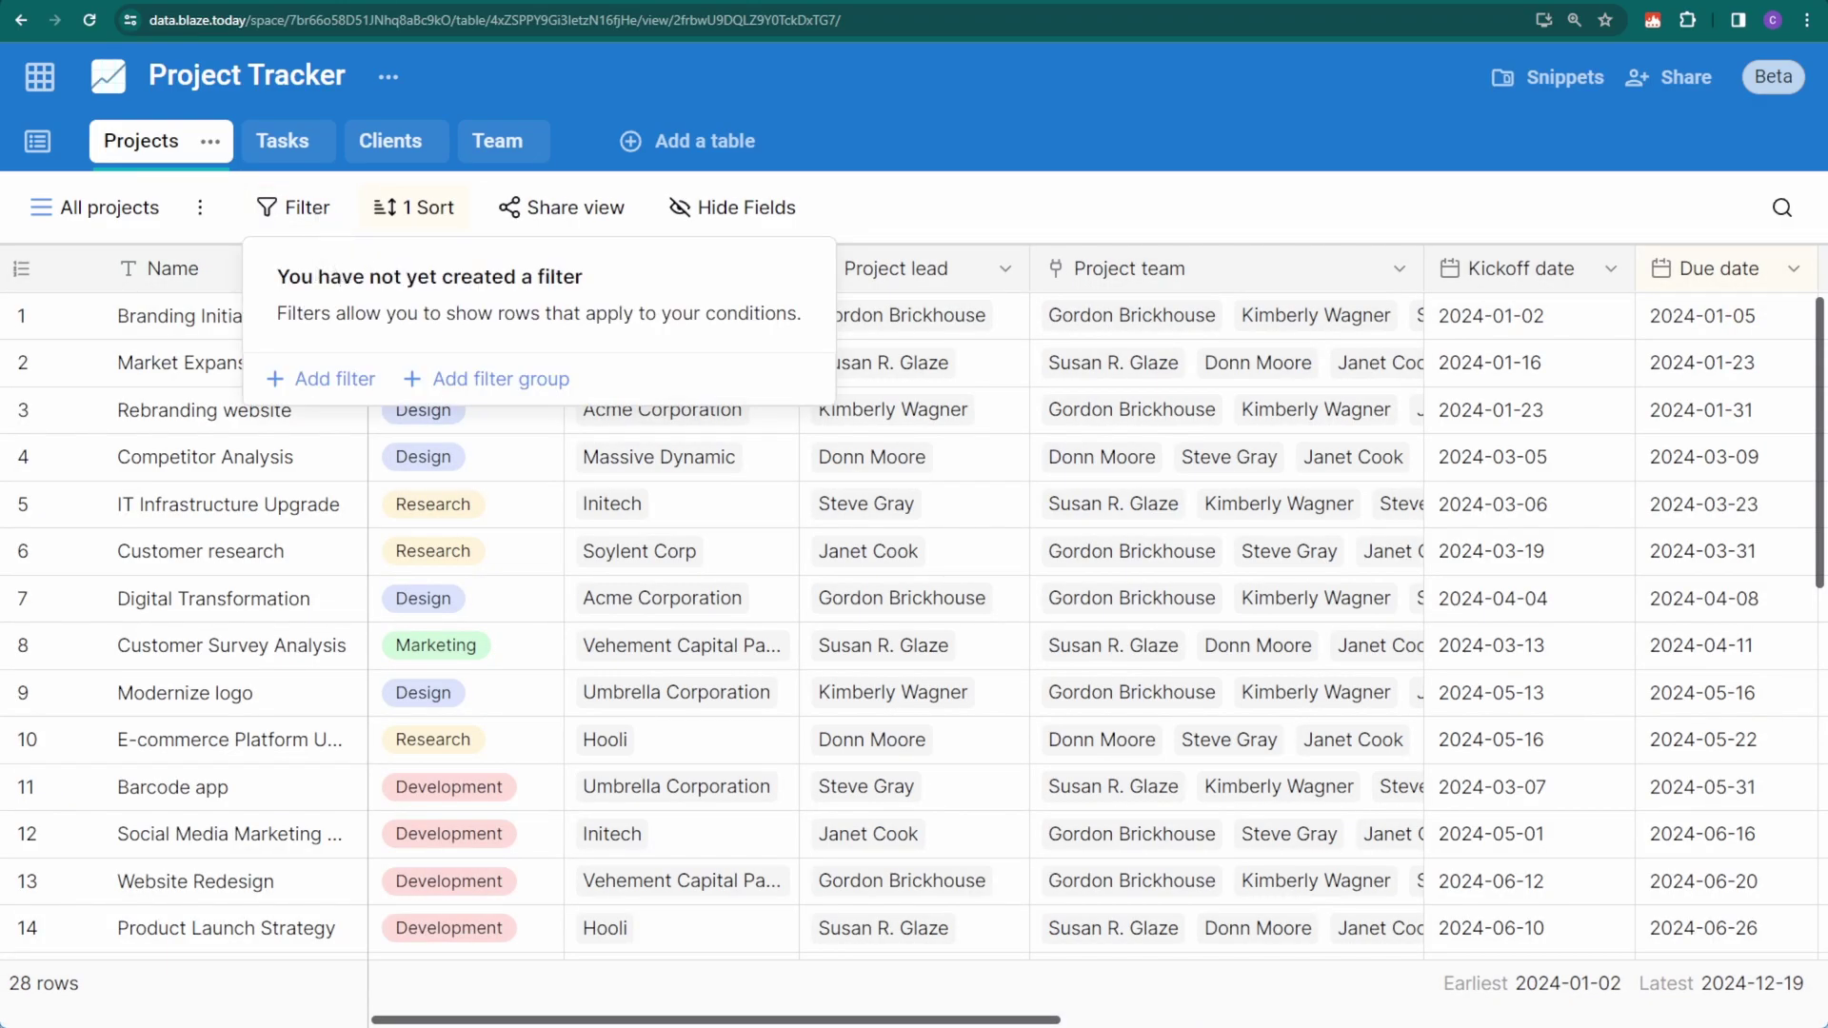
{"action": "left_click", "coordinate": [478, 381]}
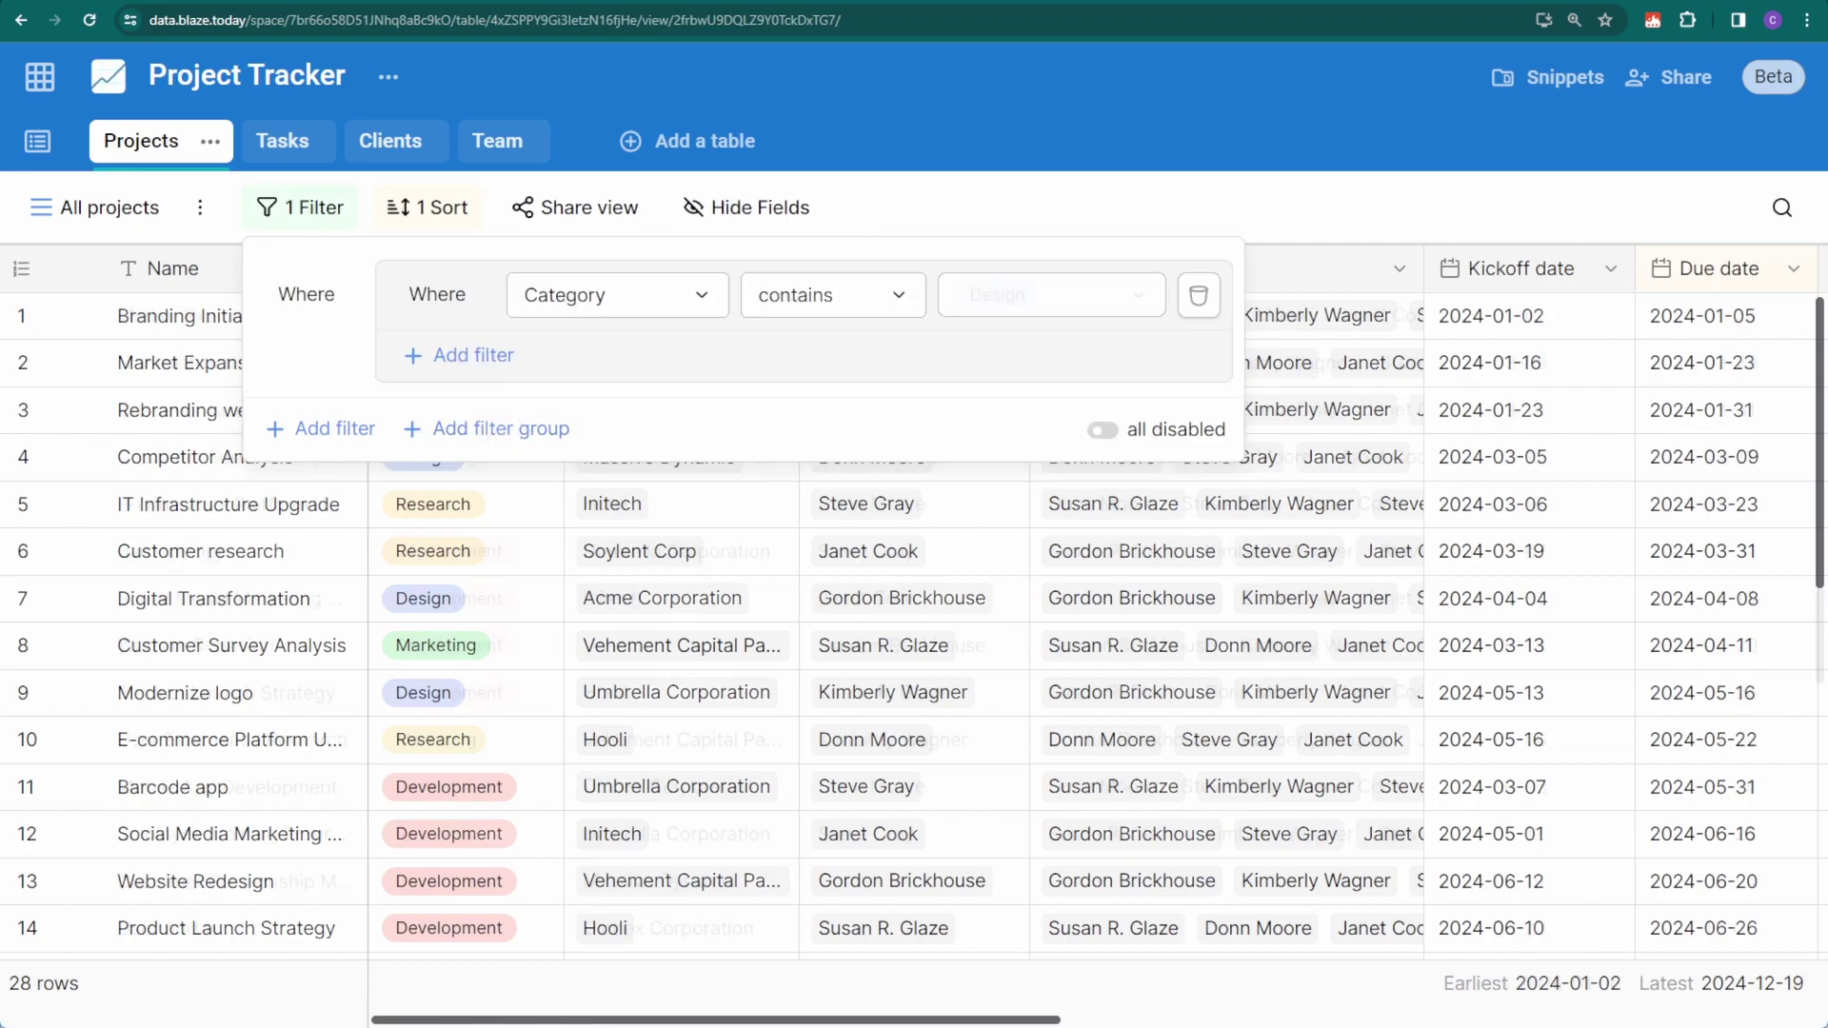
{"action": "left_click", "coordinate": [490, 360]}
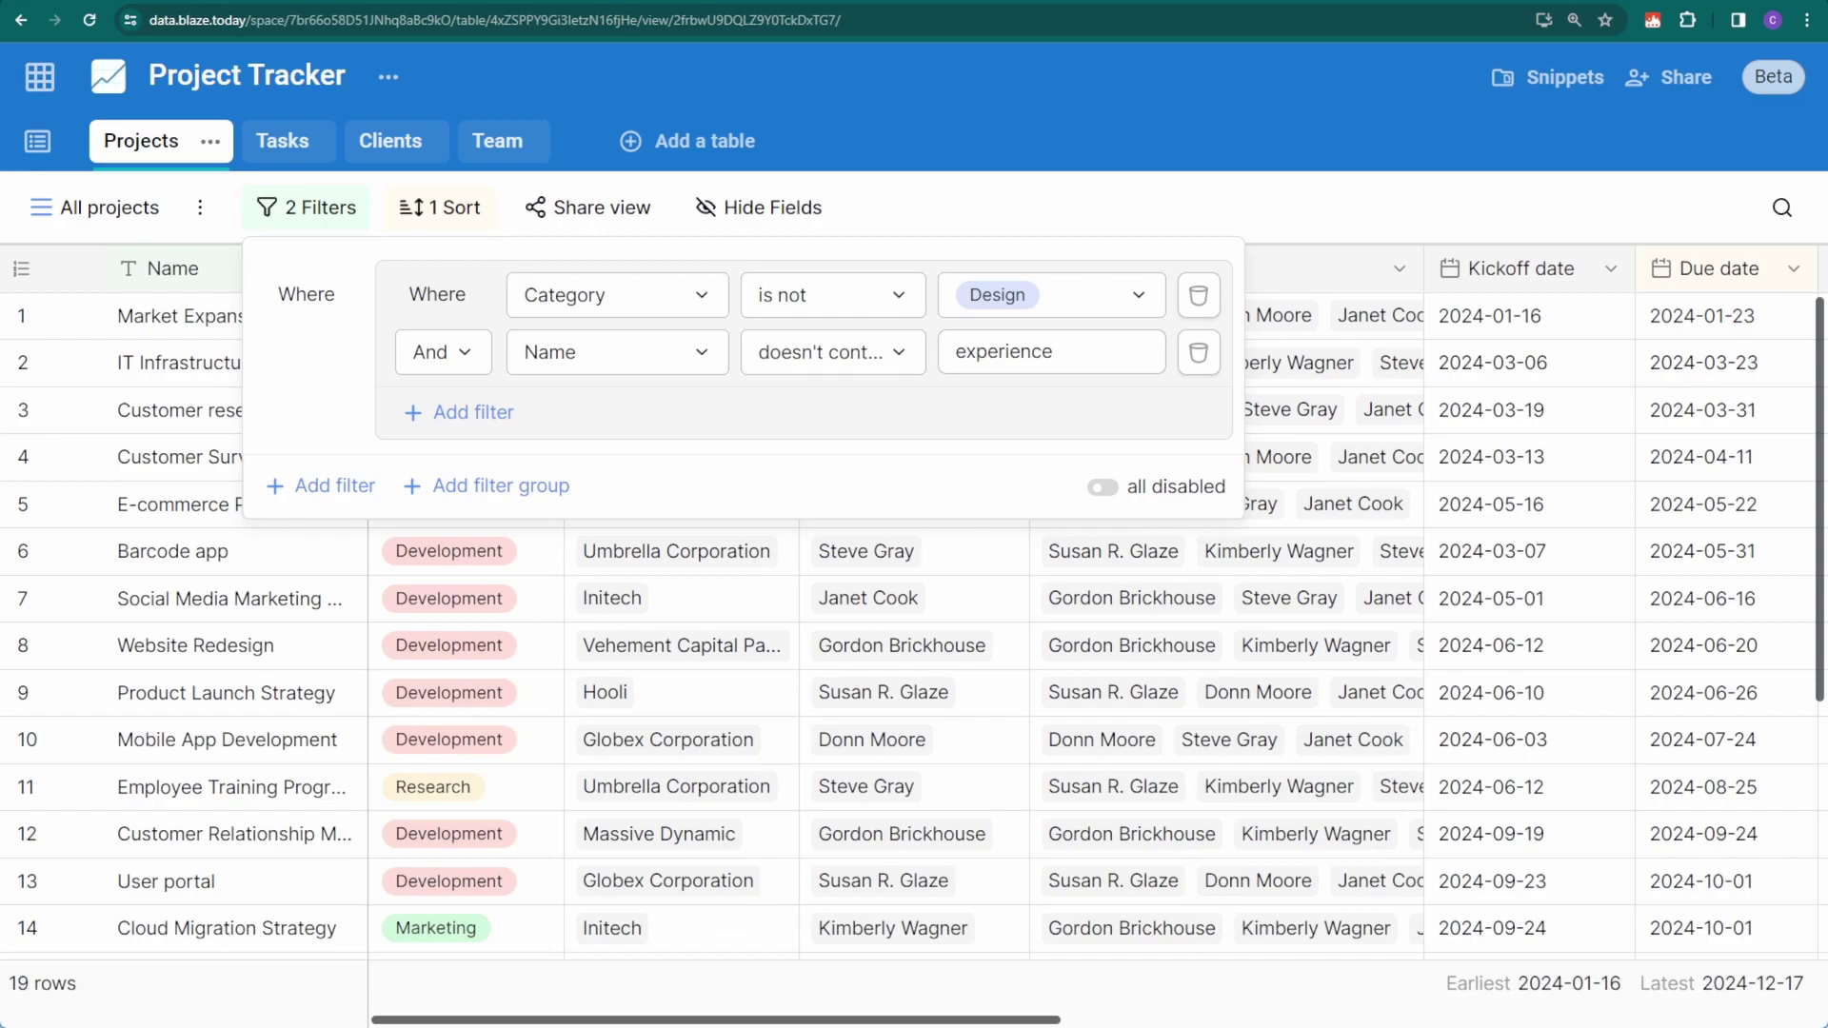
Add another filter group, joined with And, where Kickoff date is within 6 months or Due date is no later than 2024-12-15.
{"action": "left_click", "coordinate": [488, 489]}
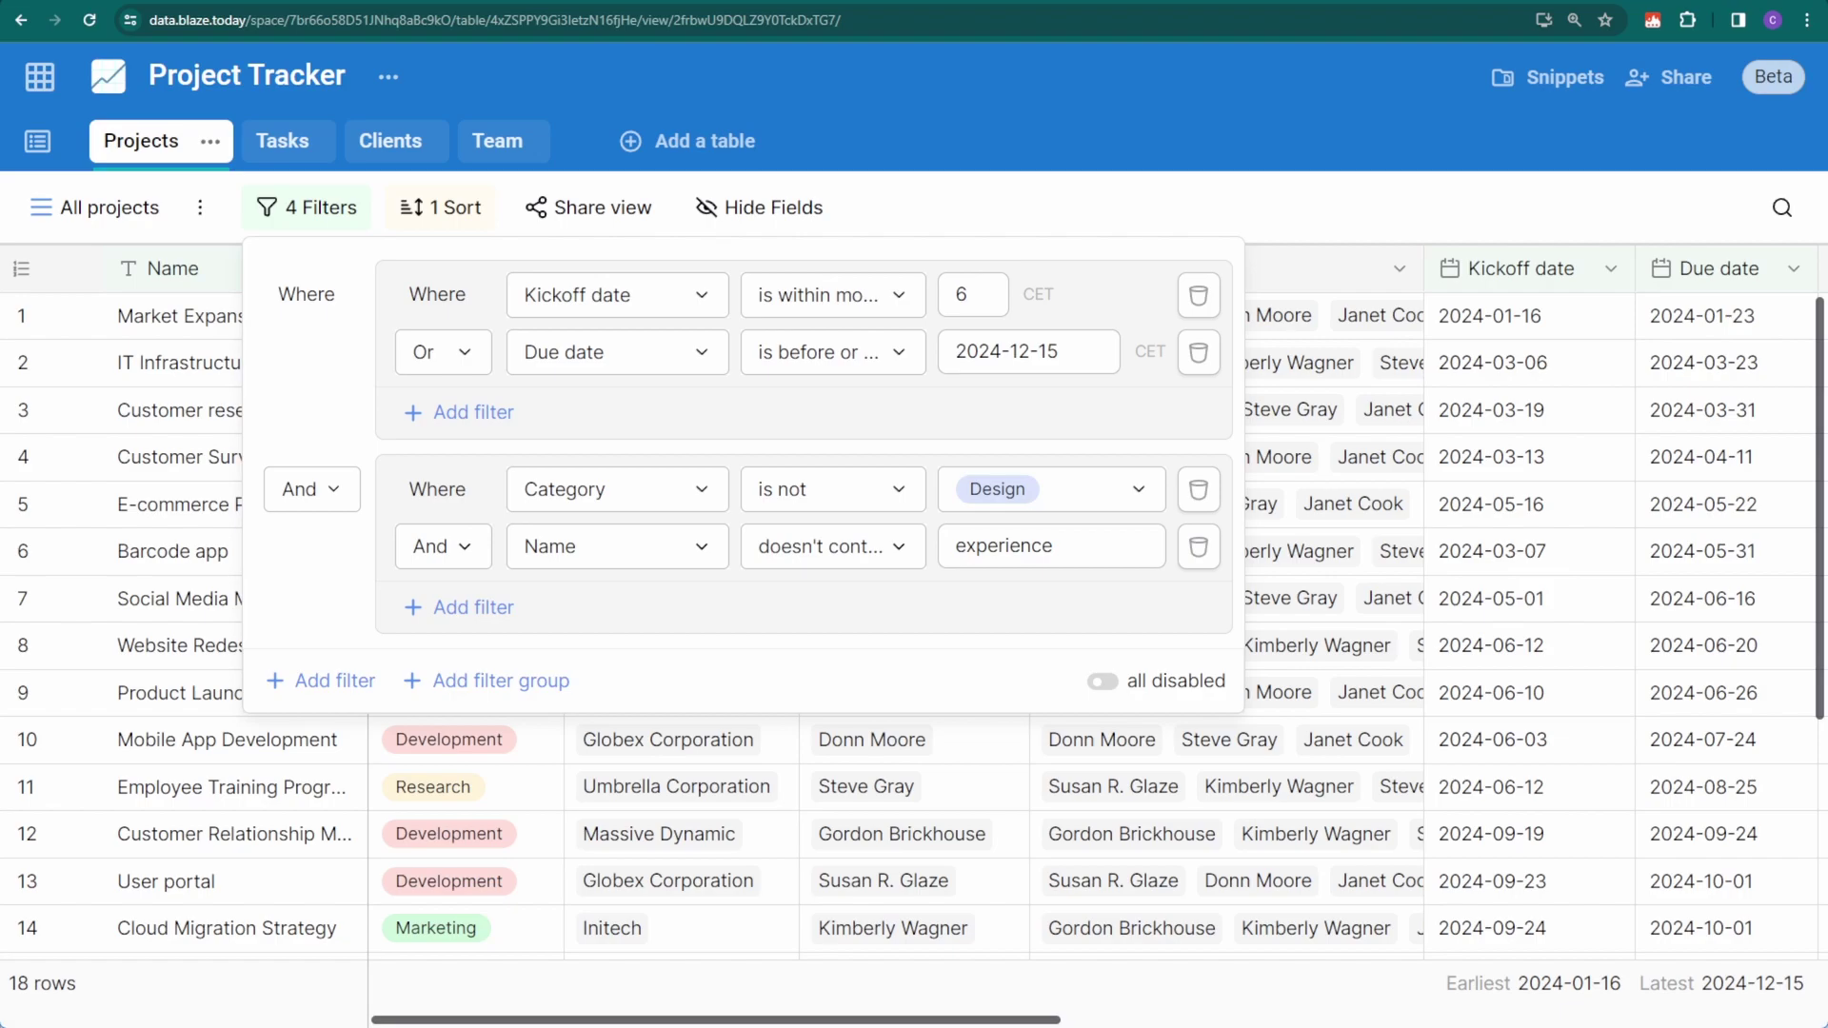
{"action": "key", "text": "Escape"}
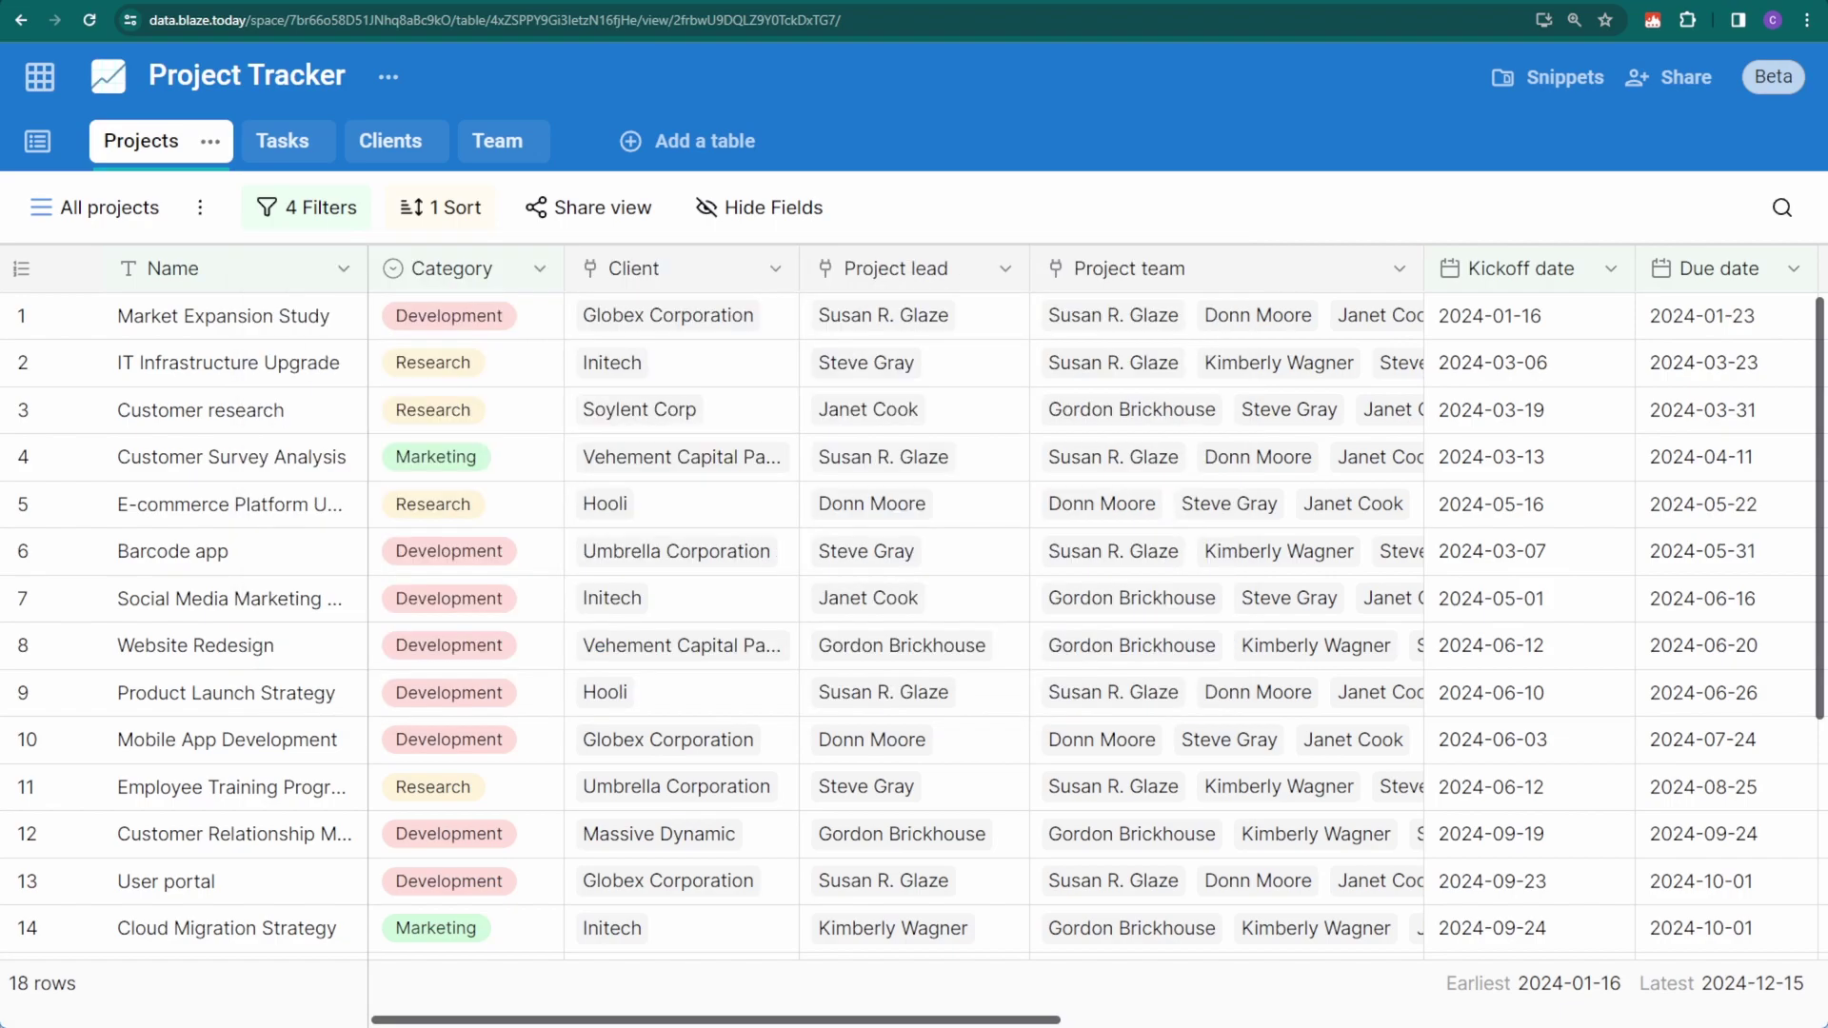
{"action": "scroll", "coordinate": [914, 625], "scroll_direction": "down", "scroll_amount": 3}
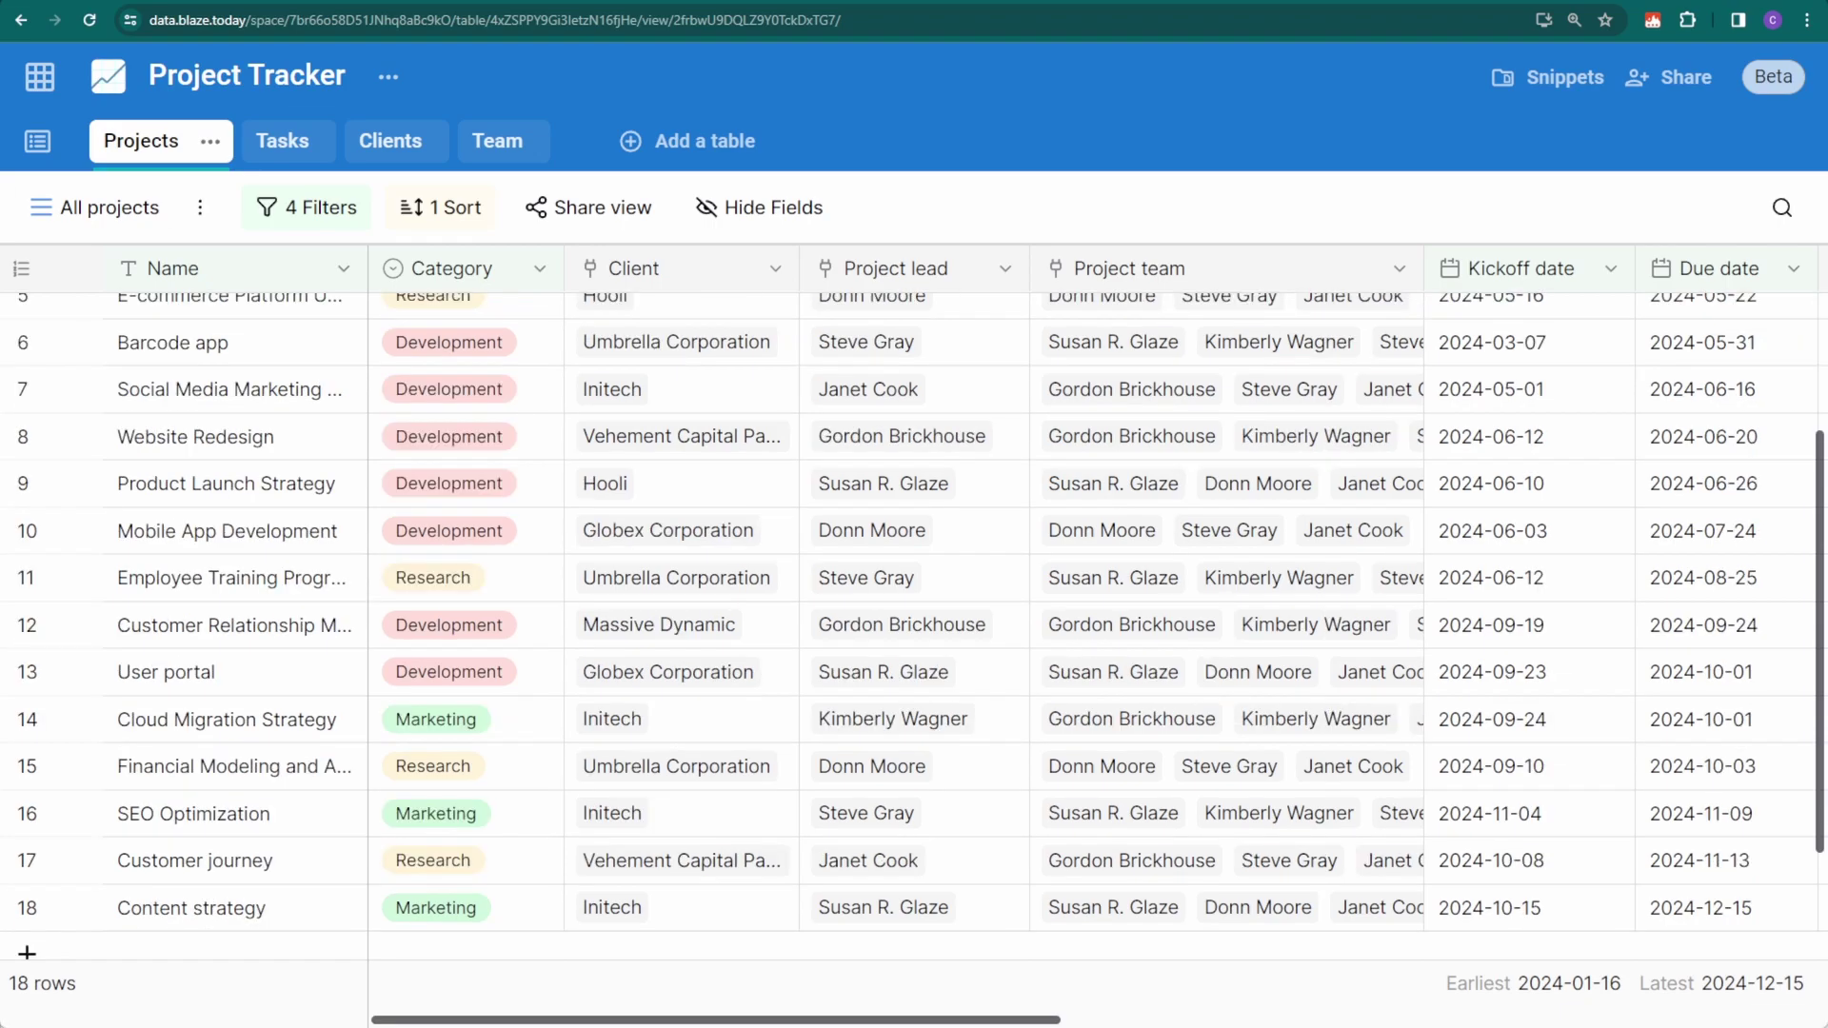
Duplicate the All projects view with its filters.
{"action": "left_click", "coordinate": [43, 208]}
{"action": "left_click", "coordinate": [473, 364]}
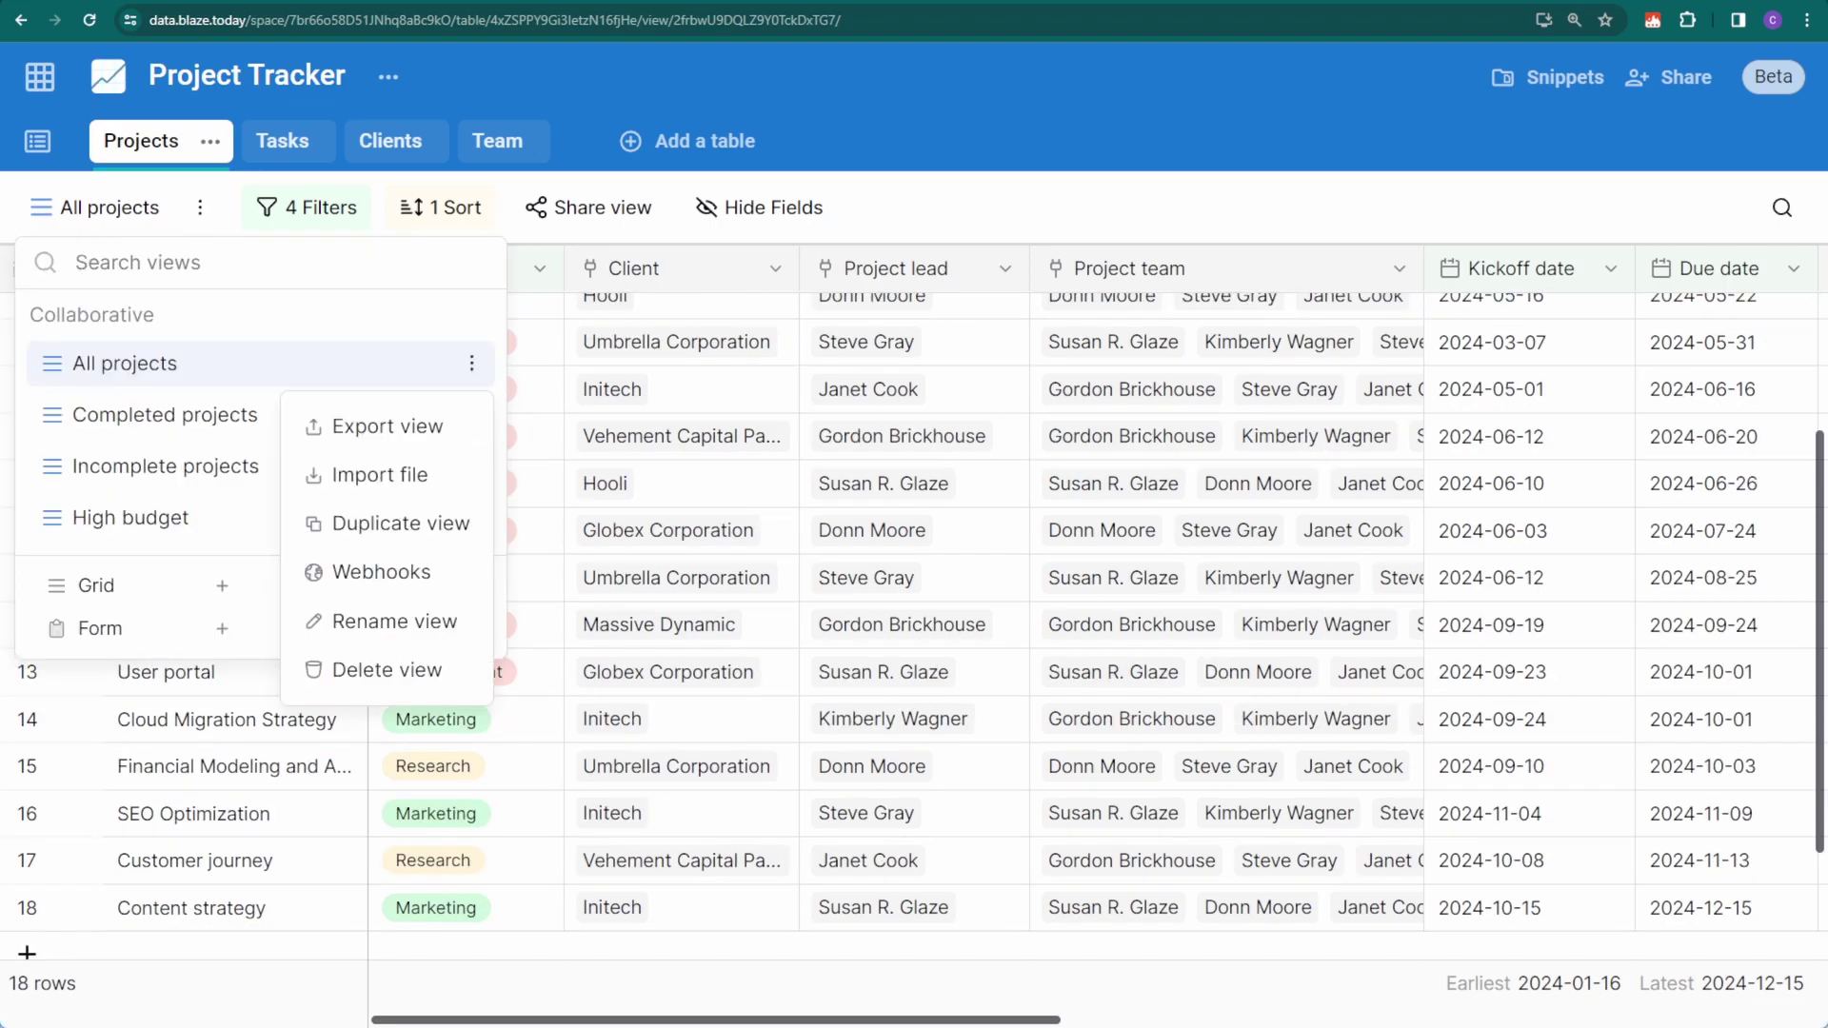
{"action": "left_click", "coordinate": [433, 522]}
Rename the duplicated view "My filters view" and move it directly below All projects in the view list.
{"action": "left_click", "coordinate": [217, 208]}
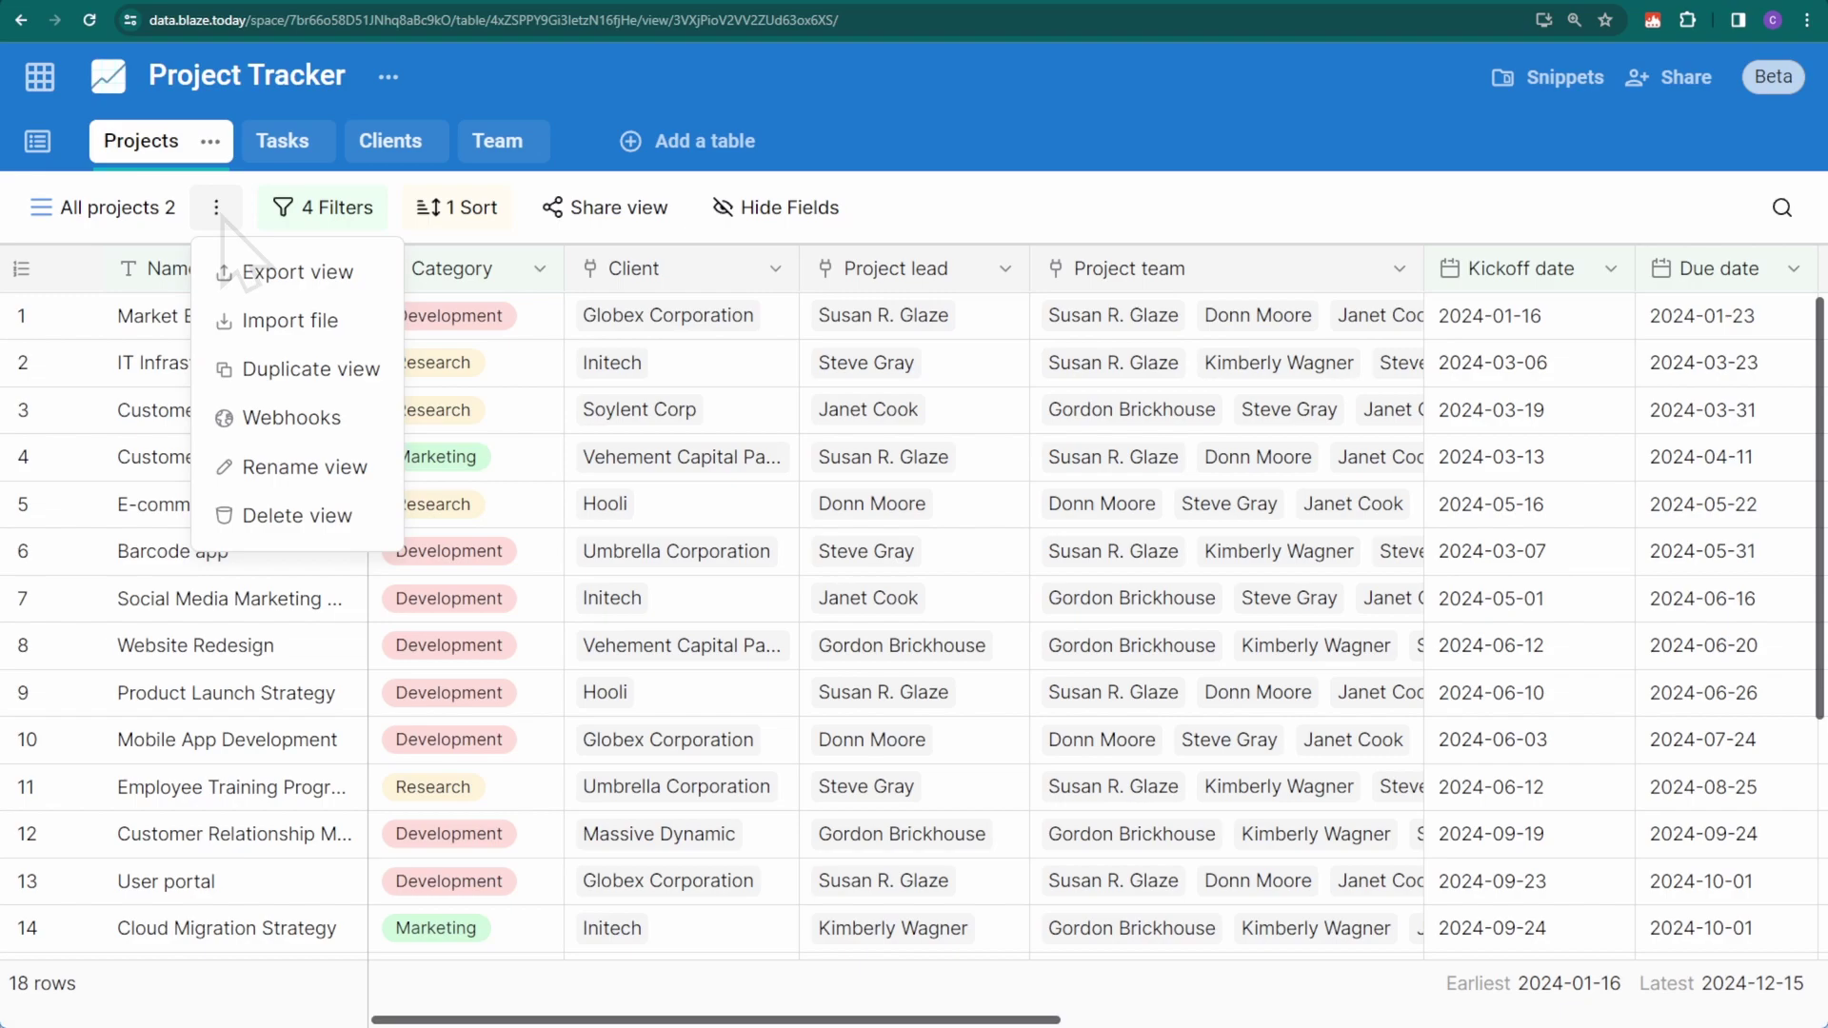
{"action": "left_click", "coordinate": [327, 469]}
{"action": "type", "text": "My filters view"}
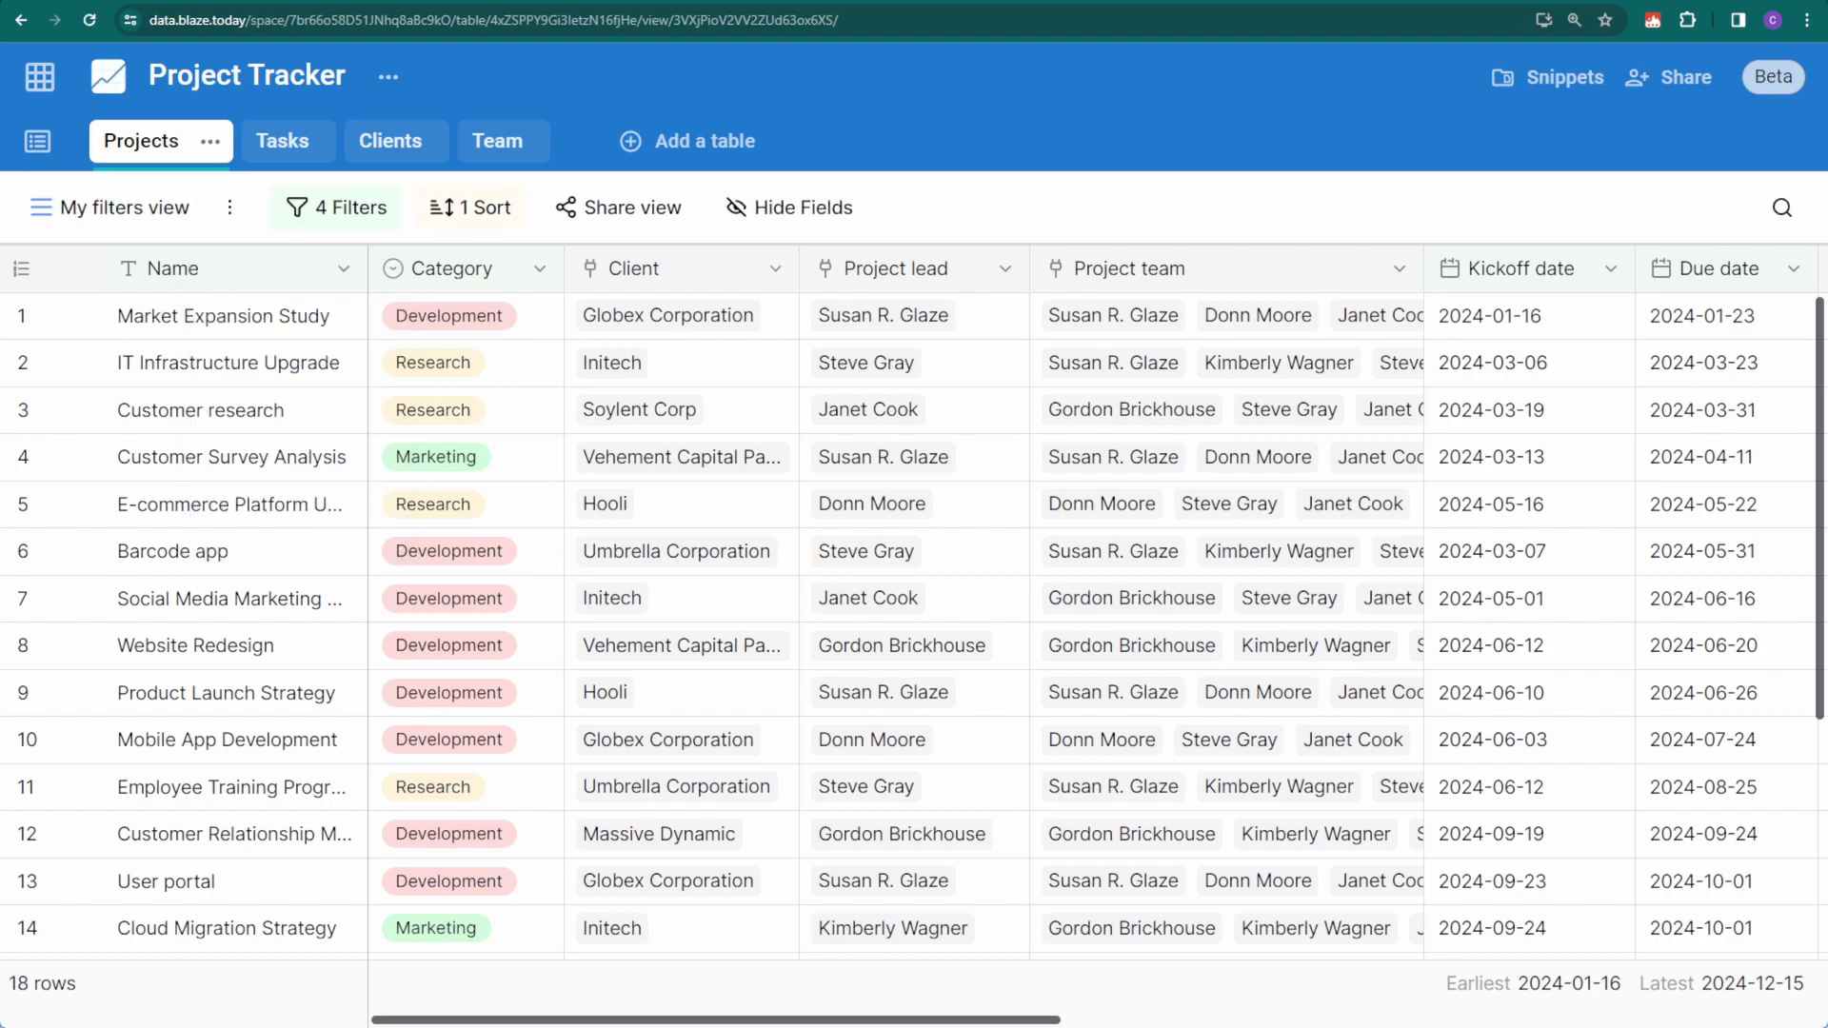
{"action": "key", "text": "Return"}
{"action": "left_click", "coordinate": [71, 210]}
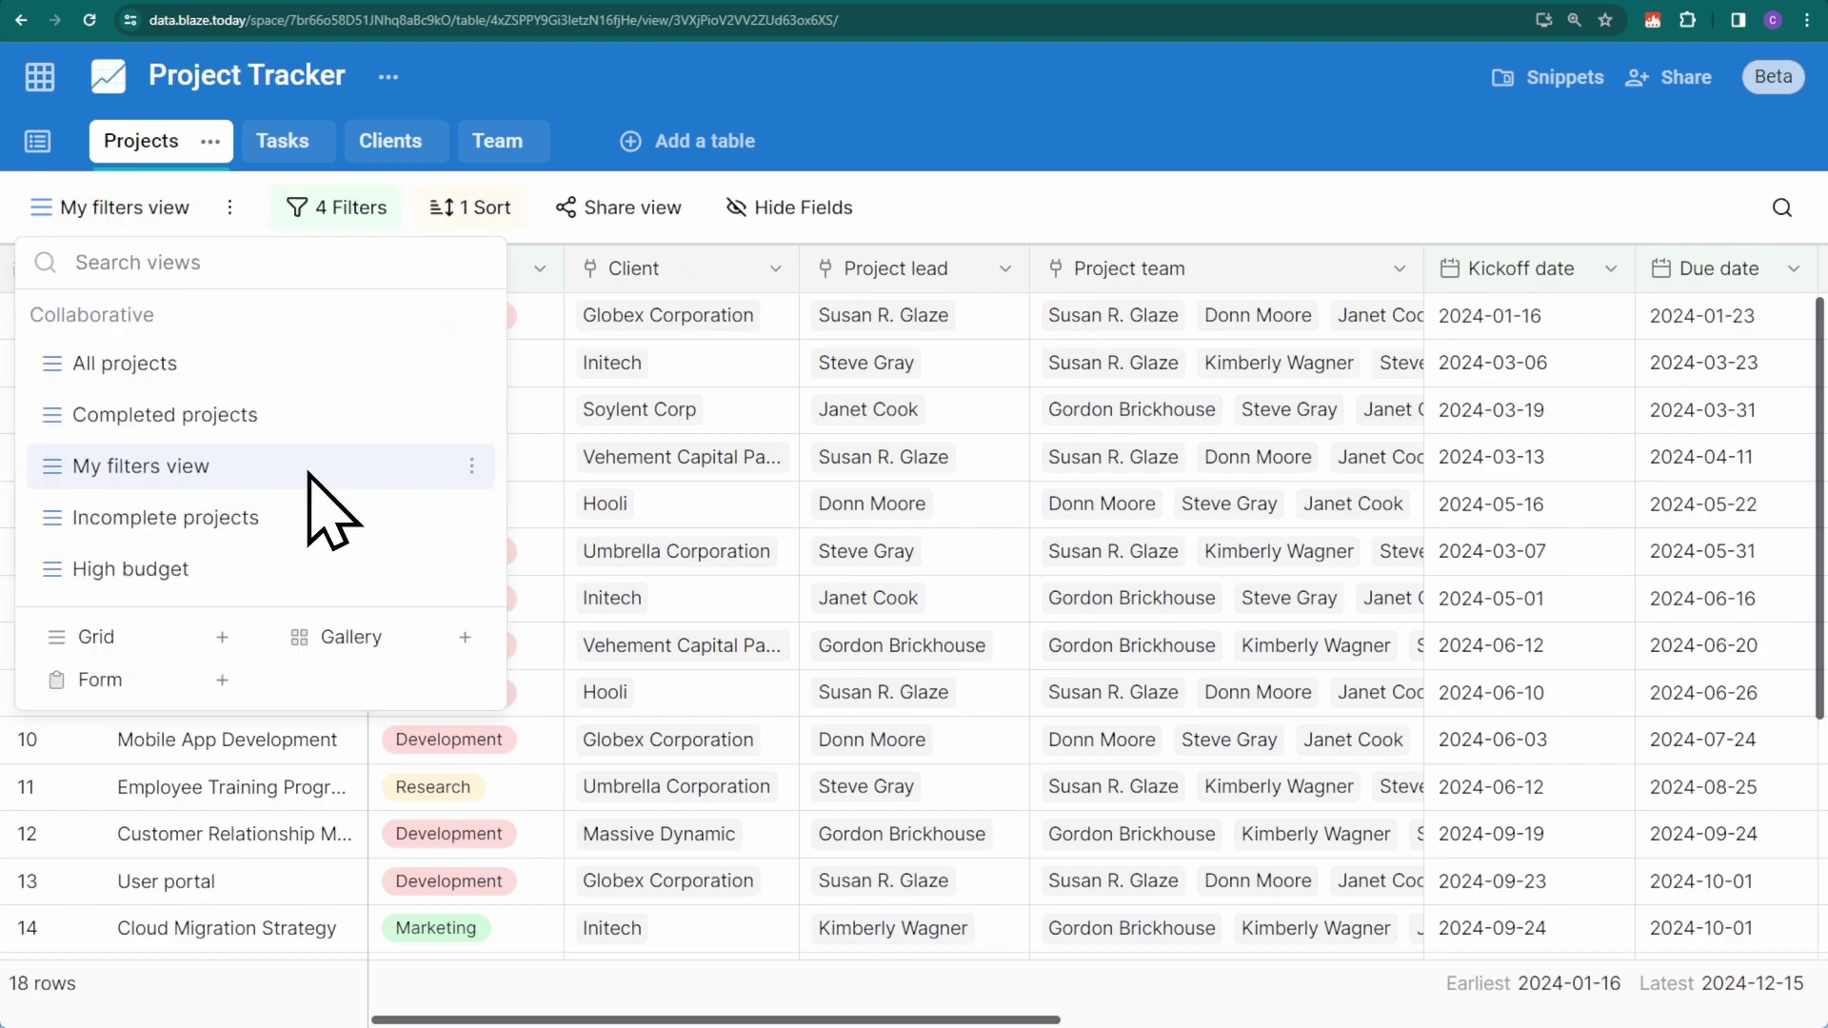
{"action": "left_click_drag", "start_coordinate": [306, 476], "coordinate": [307, 385]}
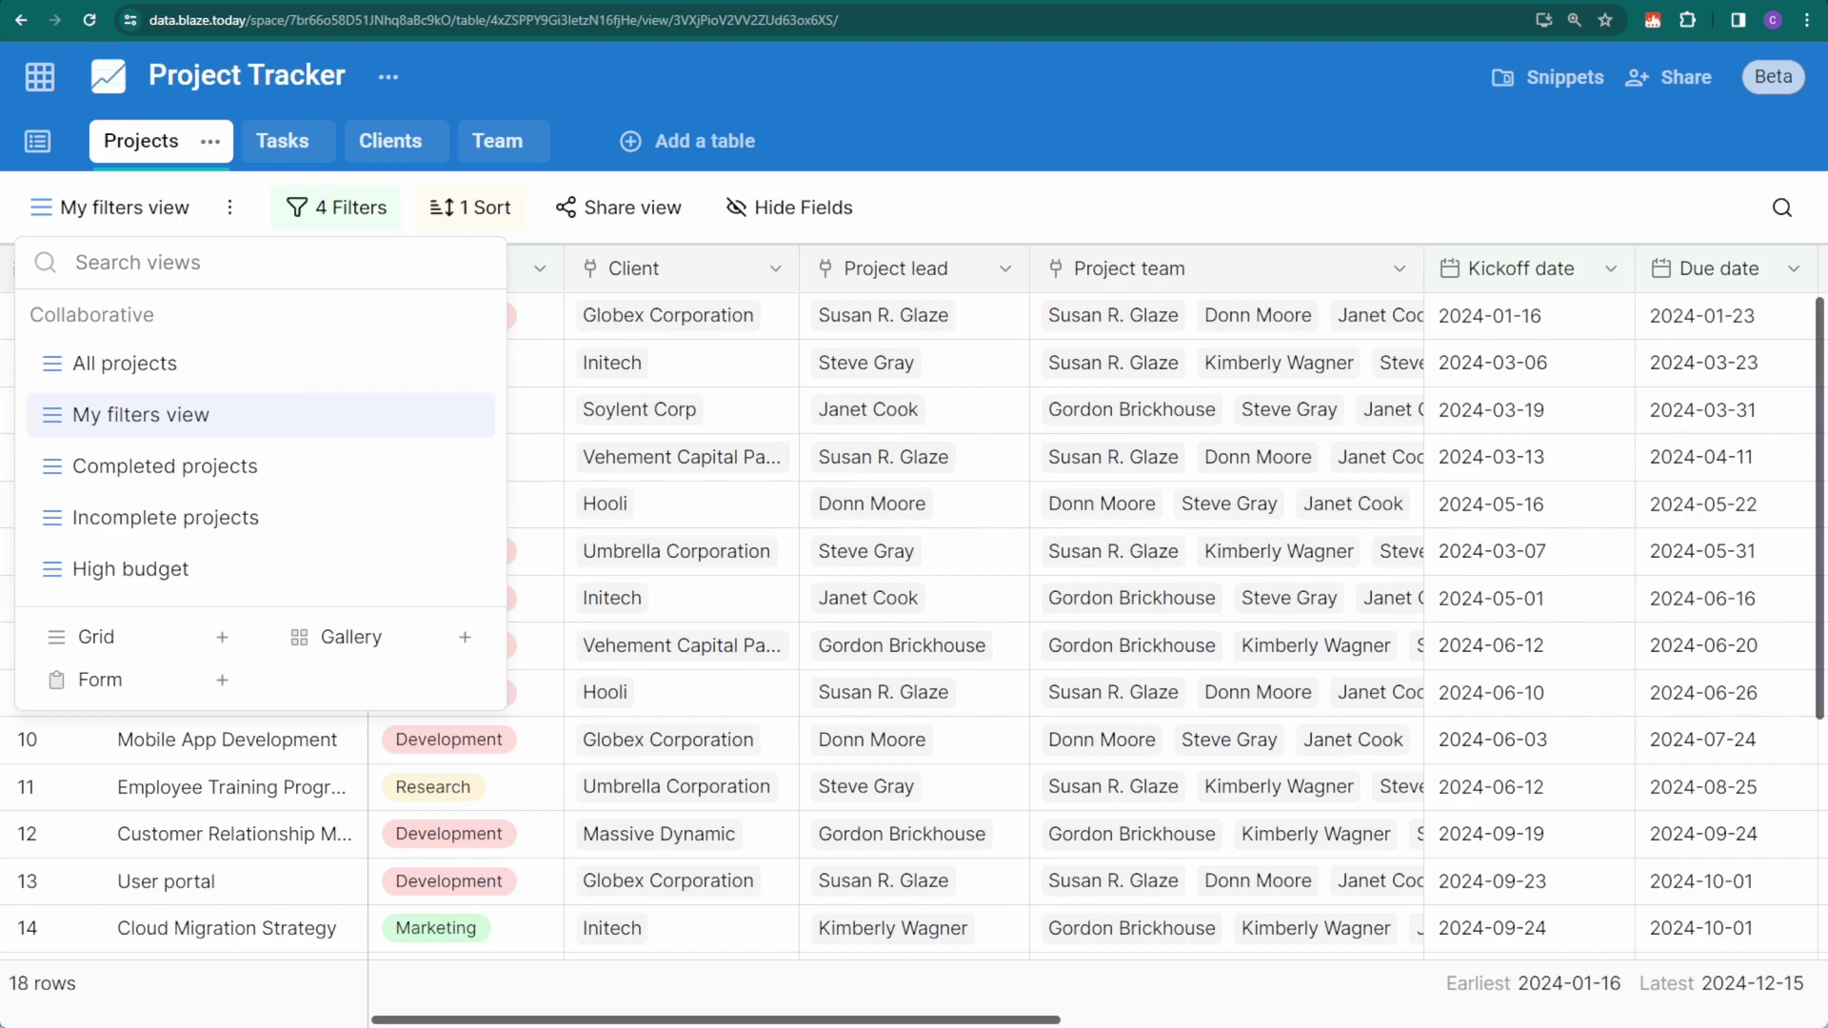
Switch to the All projects view and remove every filter in both of its filter groups.
{"action": "left_click", "coordinate": [223, 370]}
{"action": "left_click", "coordinate": [322, 219]}
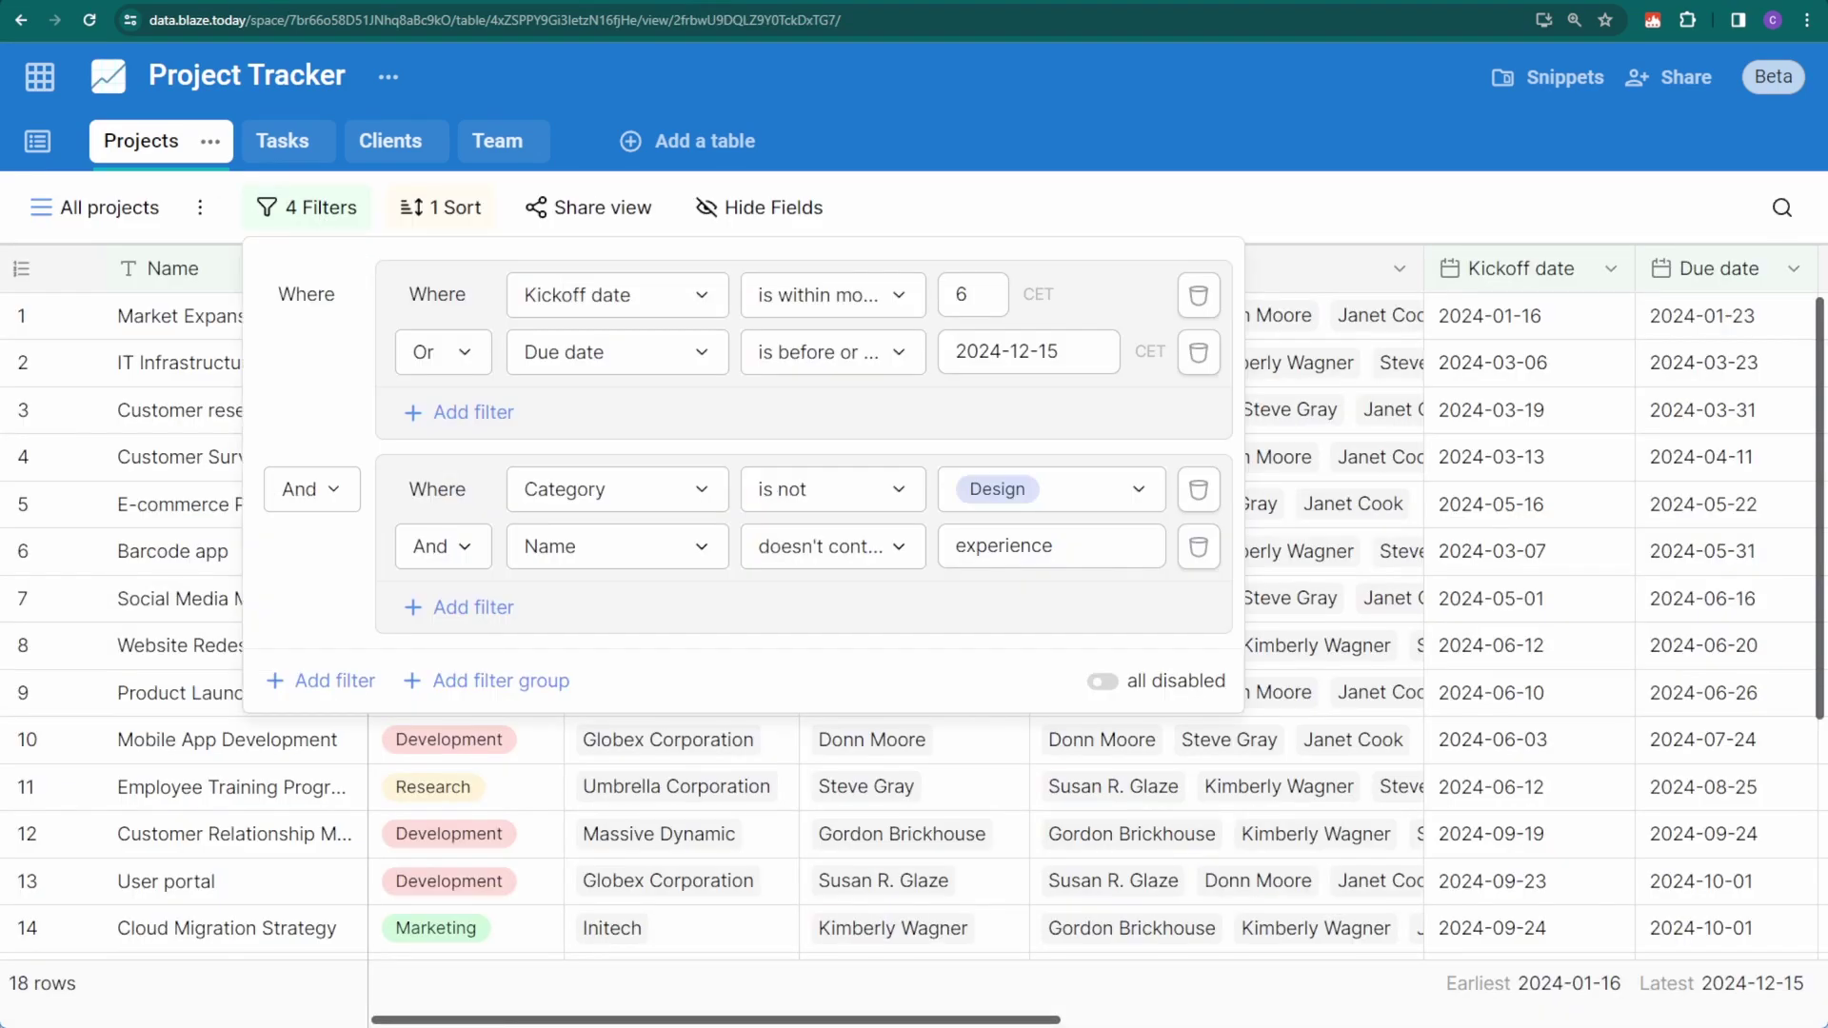
{"action": "left_click", "coordinate": [1198, 295]}
{"action": "left_click", "coordinate": [1198, 295]}
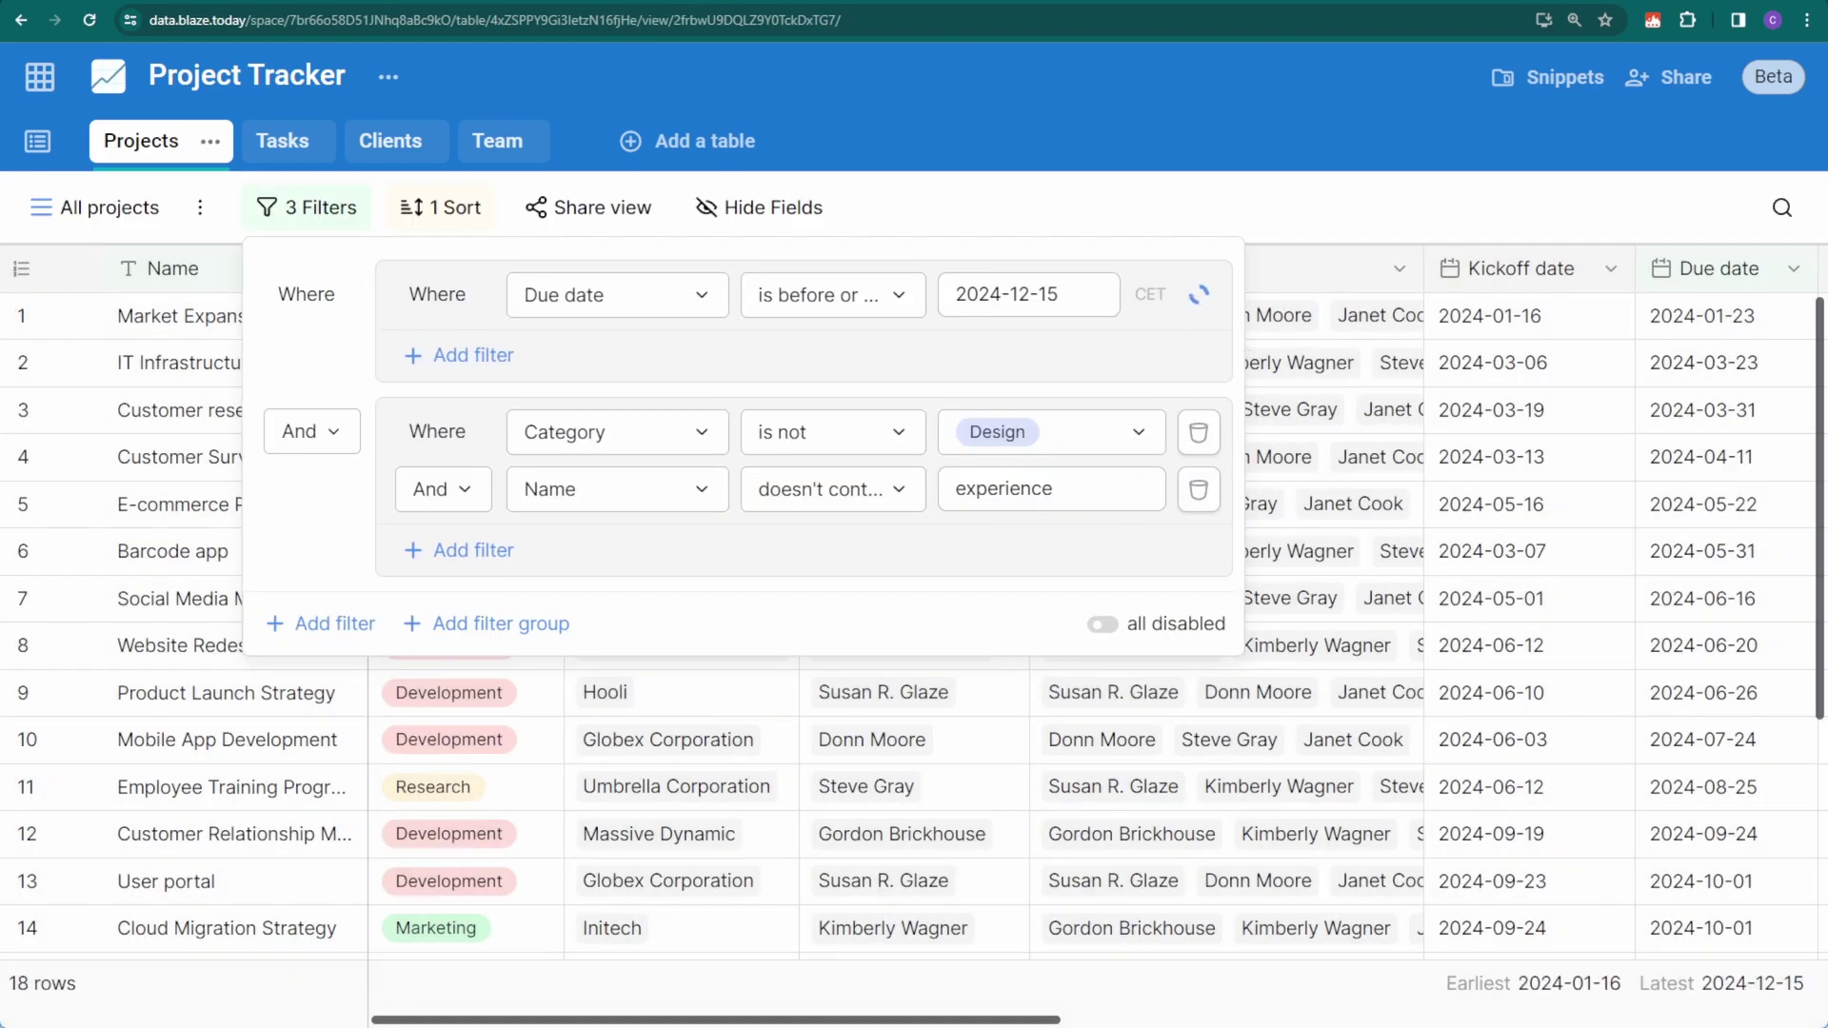
{"action": "left_click", "coordinate": [1198, 295]}
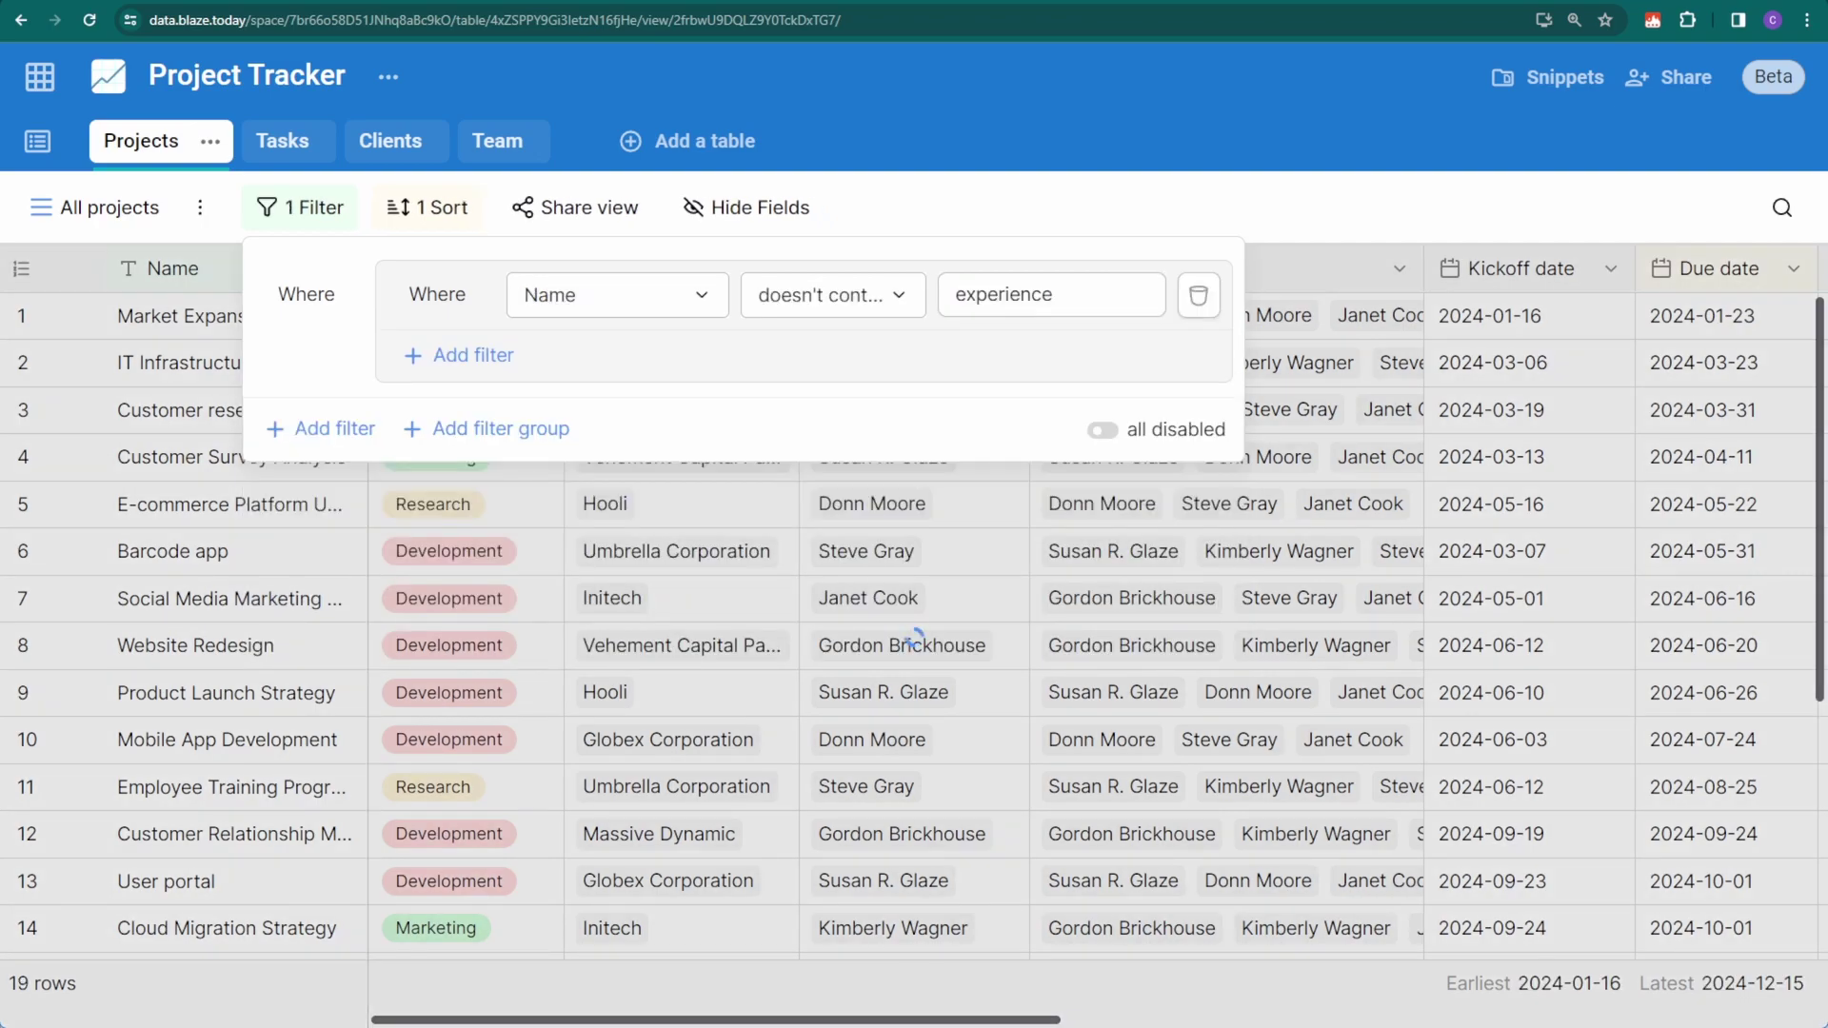
{"action": "left_click", "coordinate": [1198, 296]}
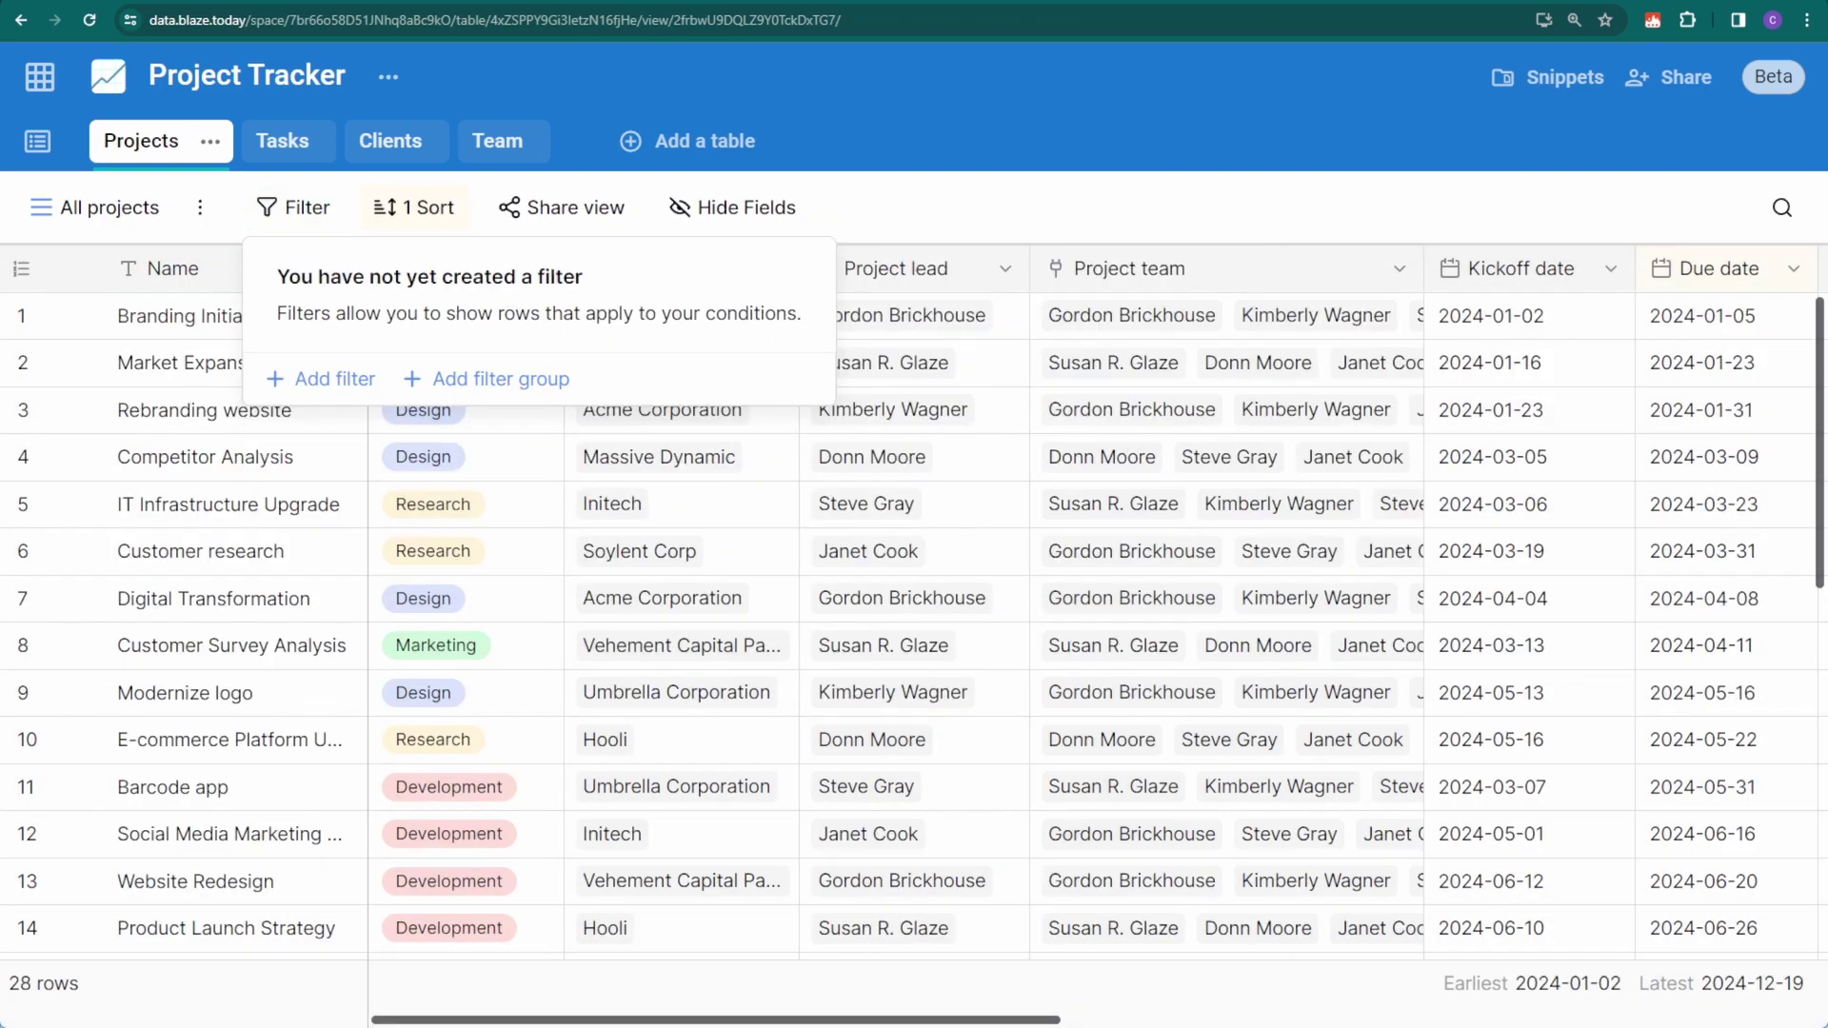
{"action": "key", "text": "Escape"}
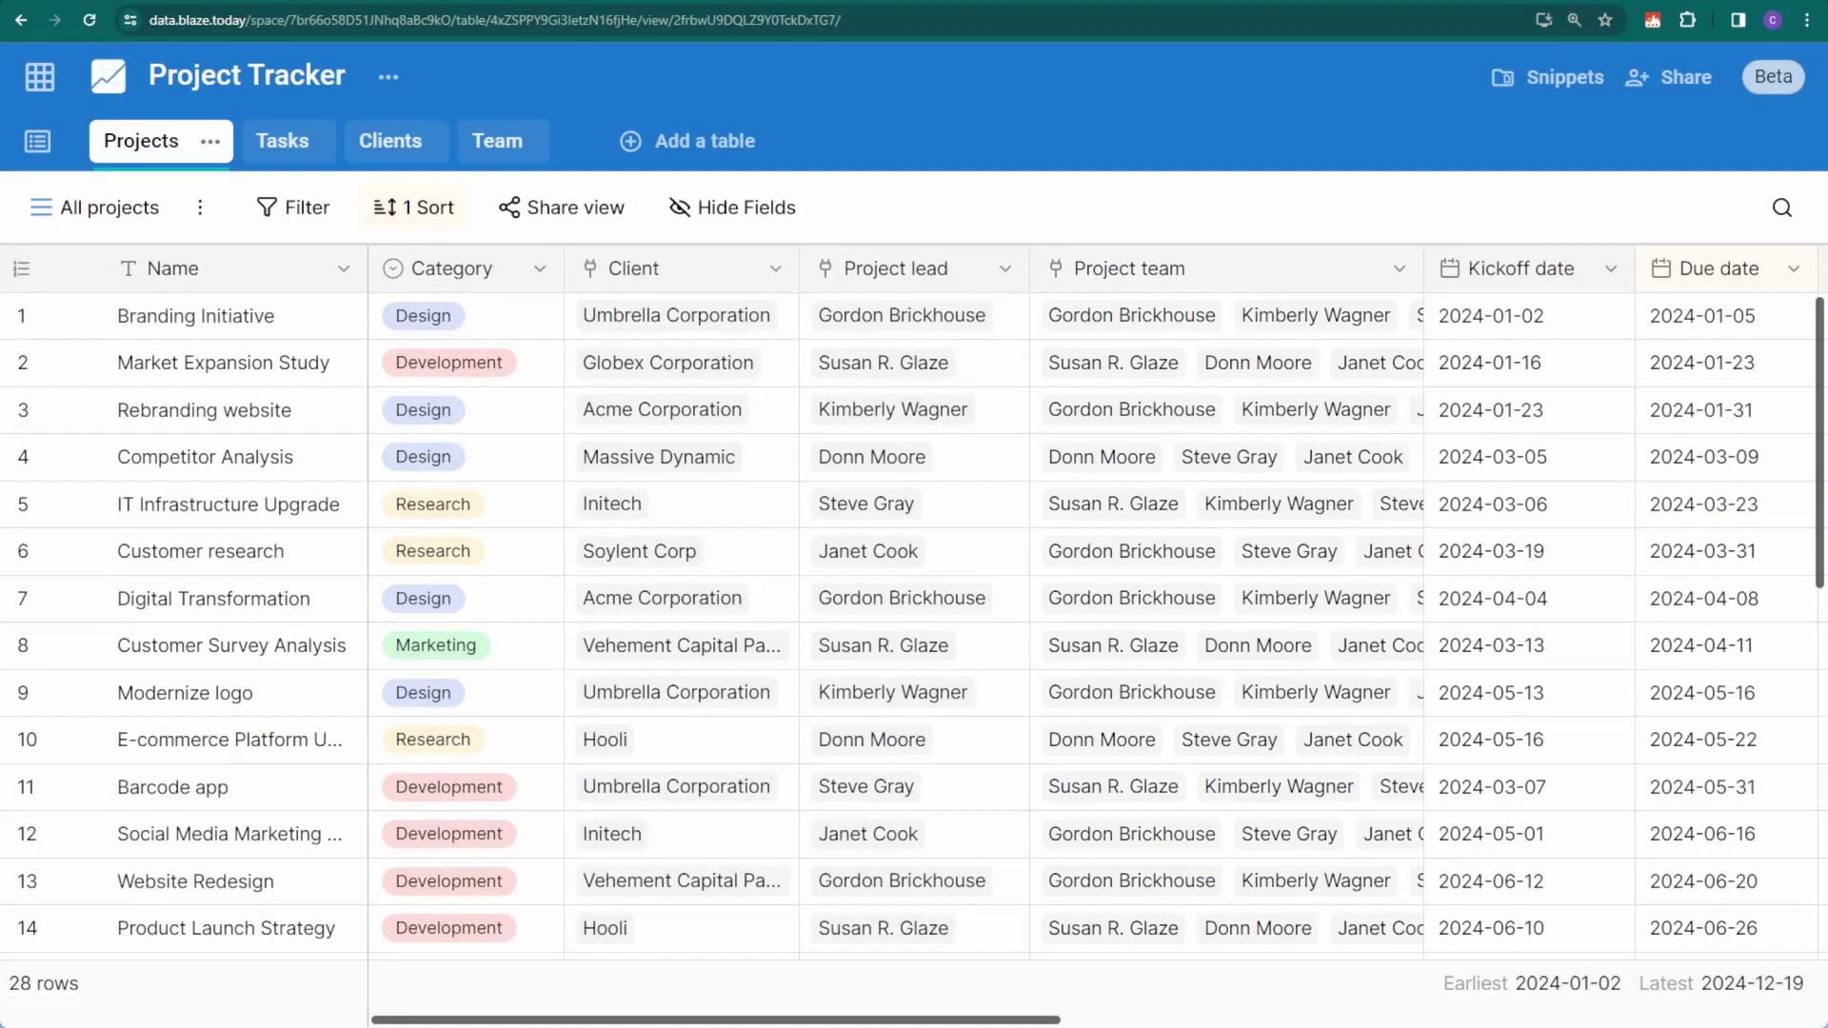
Look at the Team table and filter Projects where Project lead doesn't have the team member whose role is Manager, searching rows for "Kim".
{"action": "left_click", "coordinate": [514, 148]}
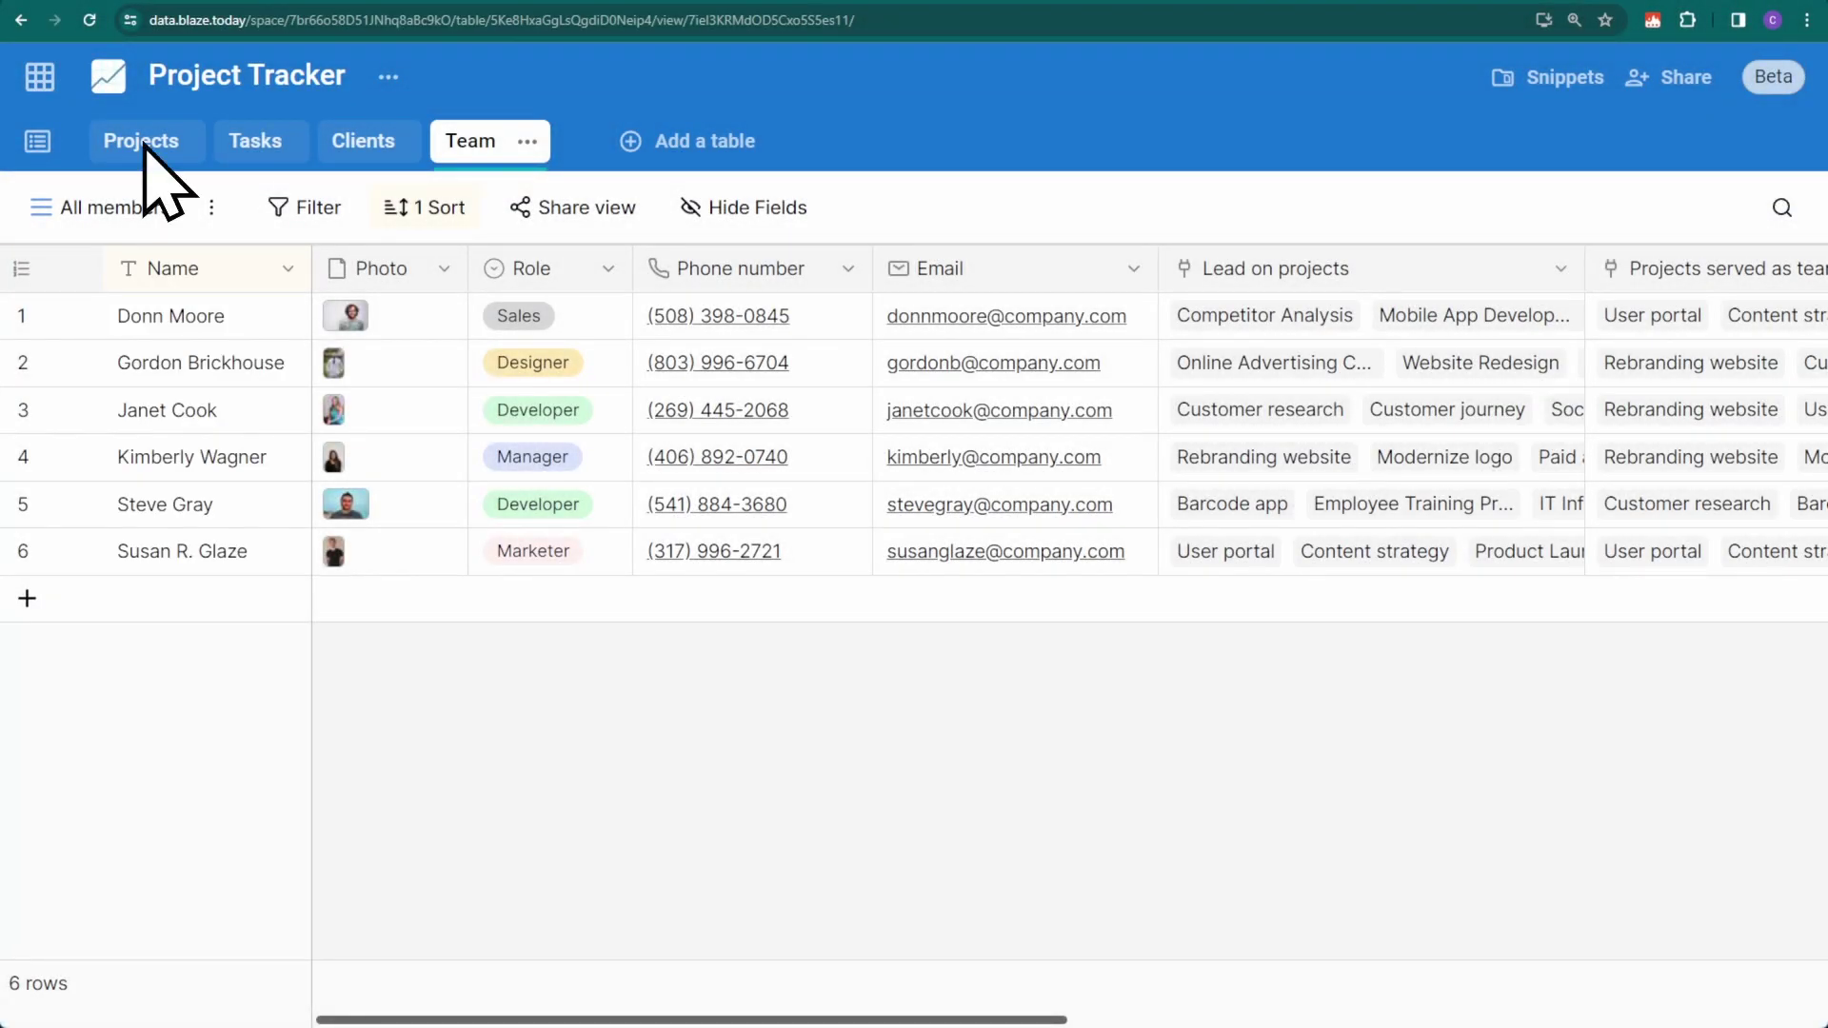
{"action": "left_click", "coordinate": [143, 145]}
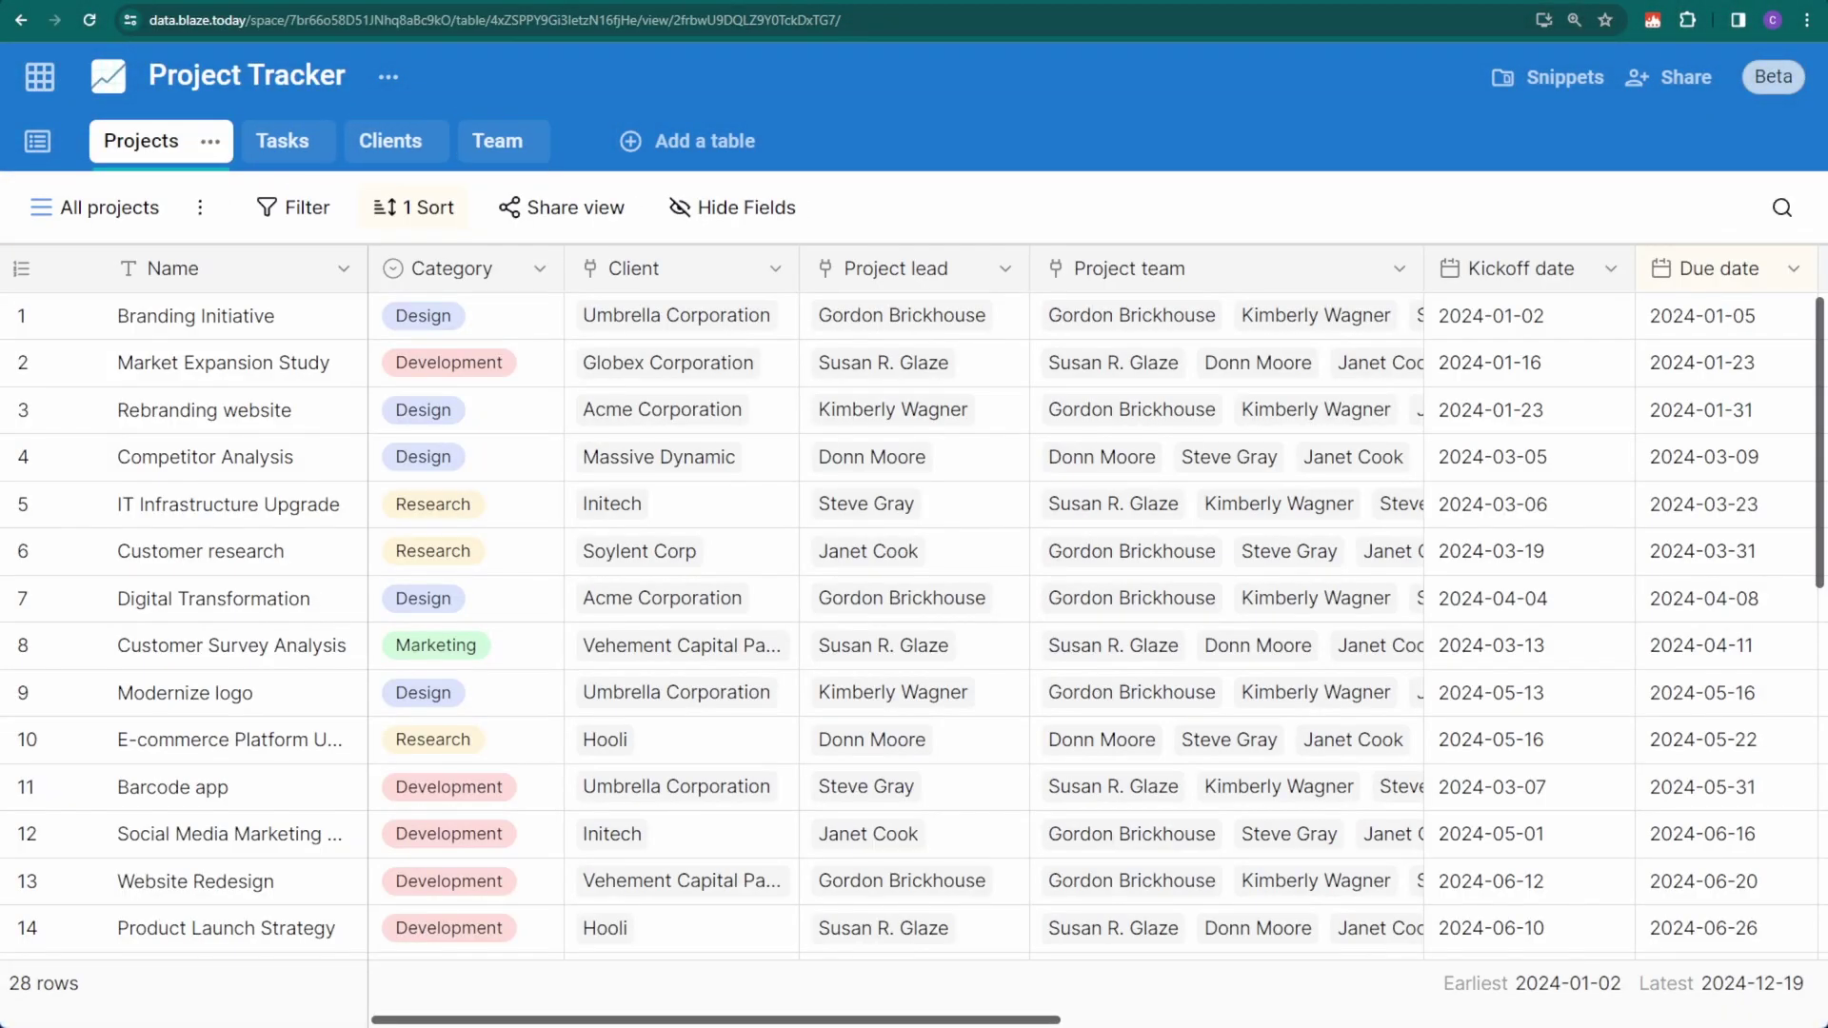
{"action": "left_click", "coordinate": [1006, 270]}
{"action": "left_click", "coordinate": [980, 526]}
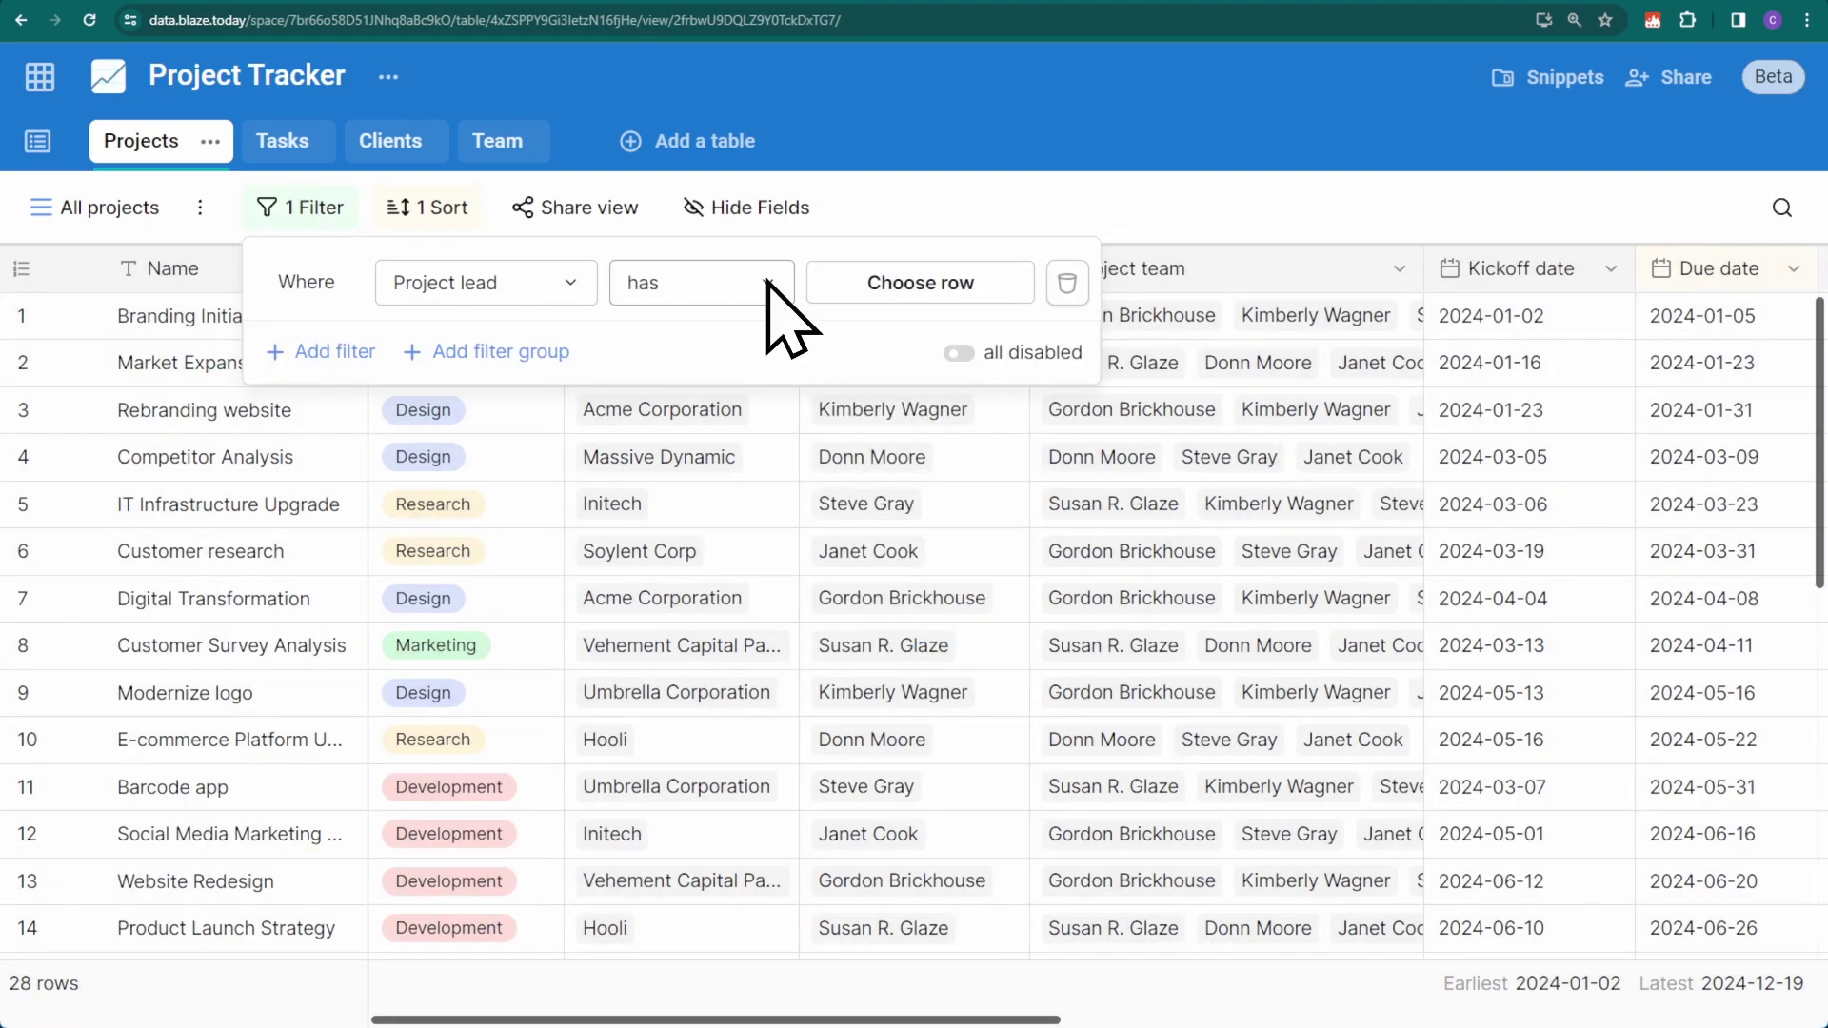
{"action": "left_click", "coordinate": [767, 282]}
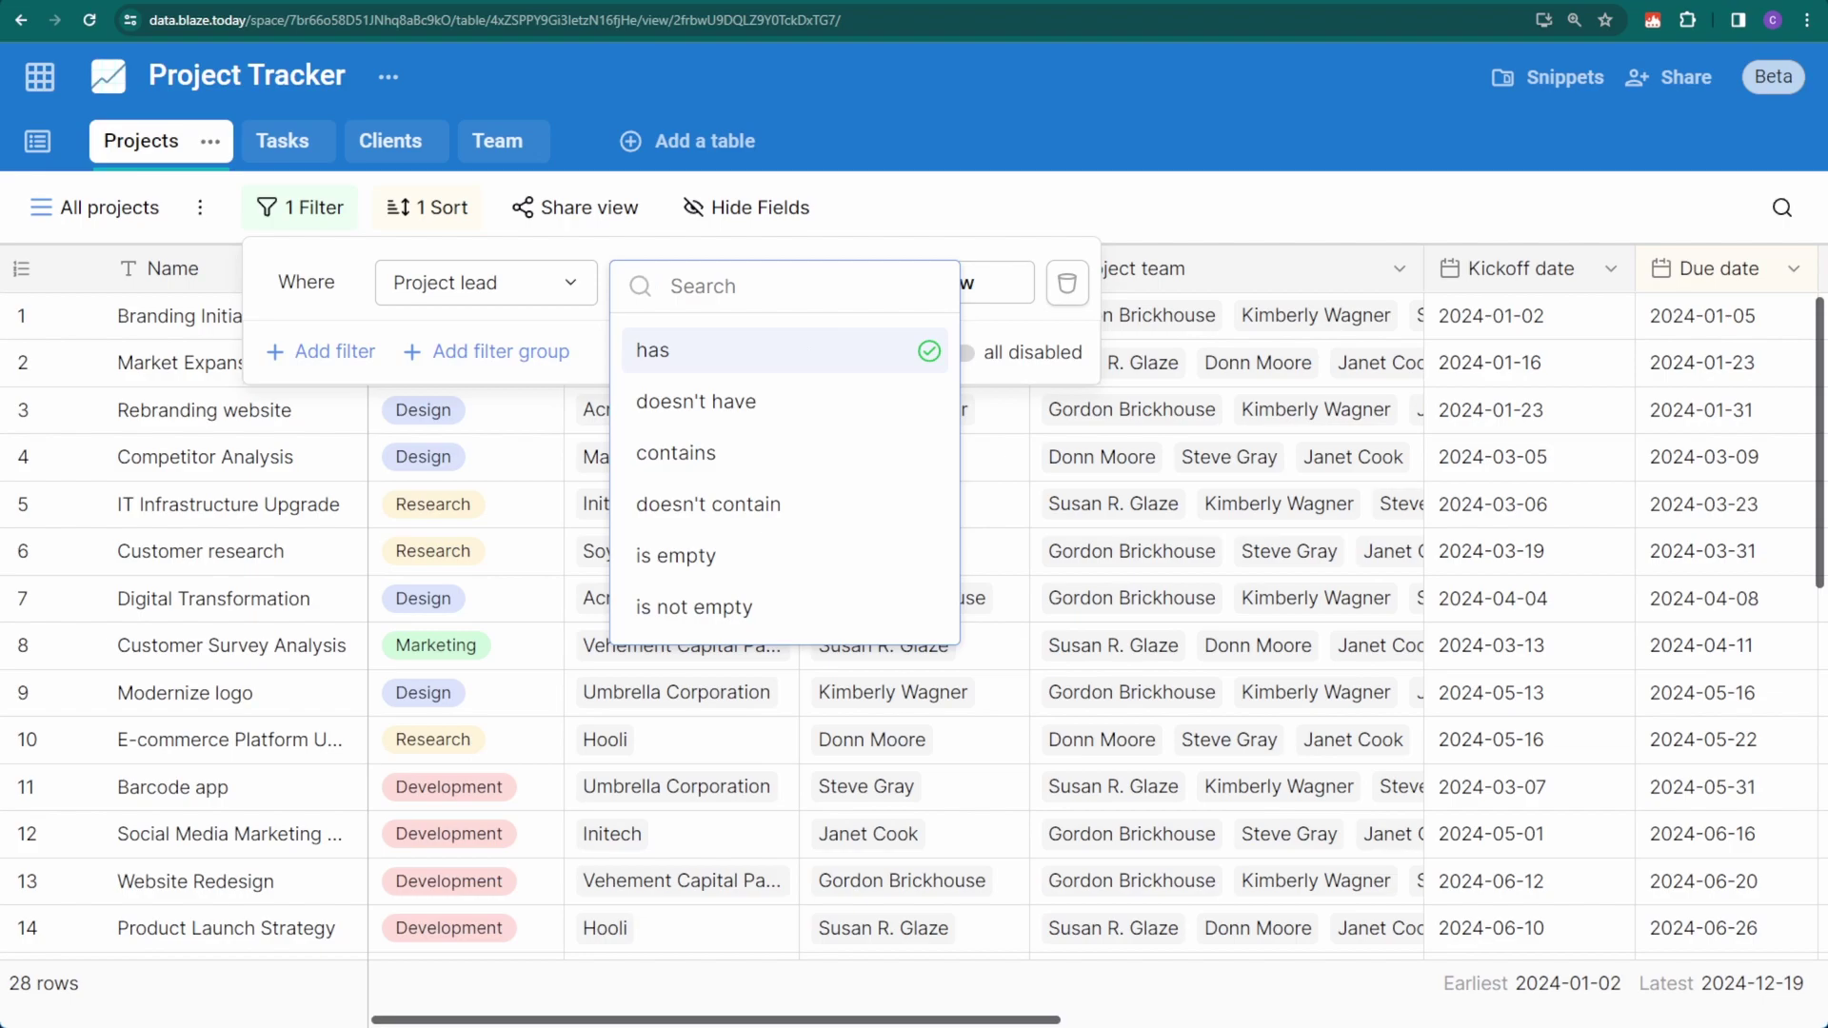
{"action": "left_click", "coordinate": [790, 404]}
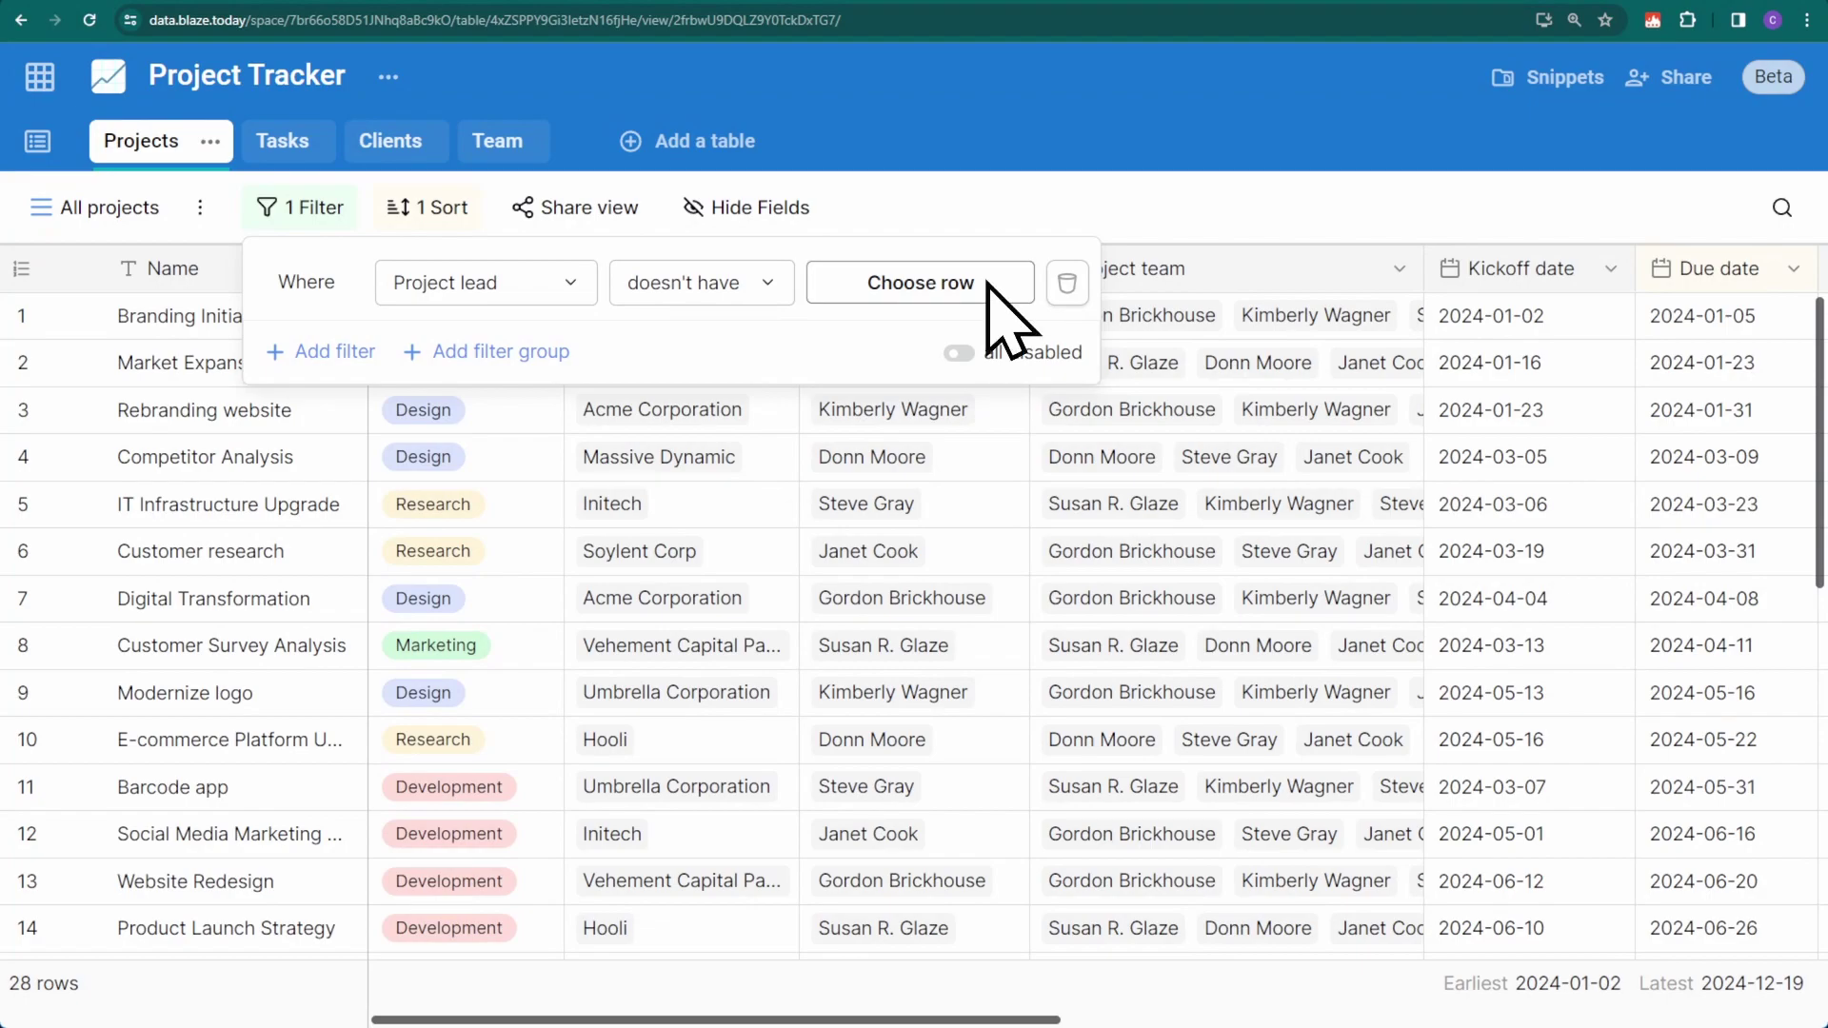
{"action": "left_click", "coordinate": [988, 286]}
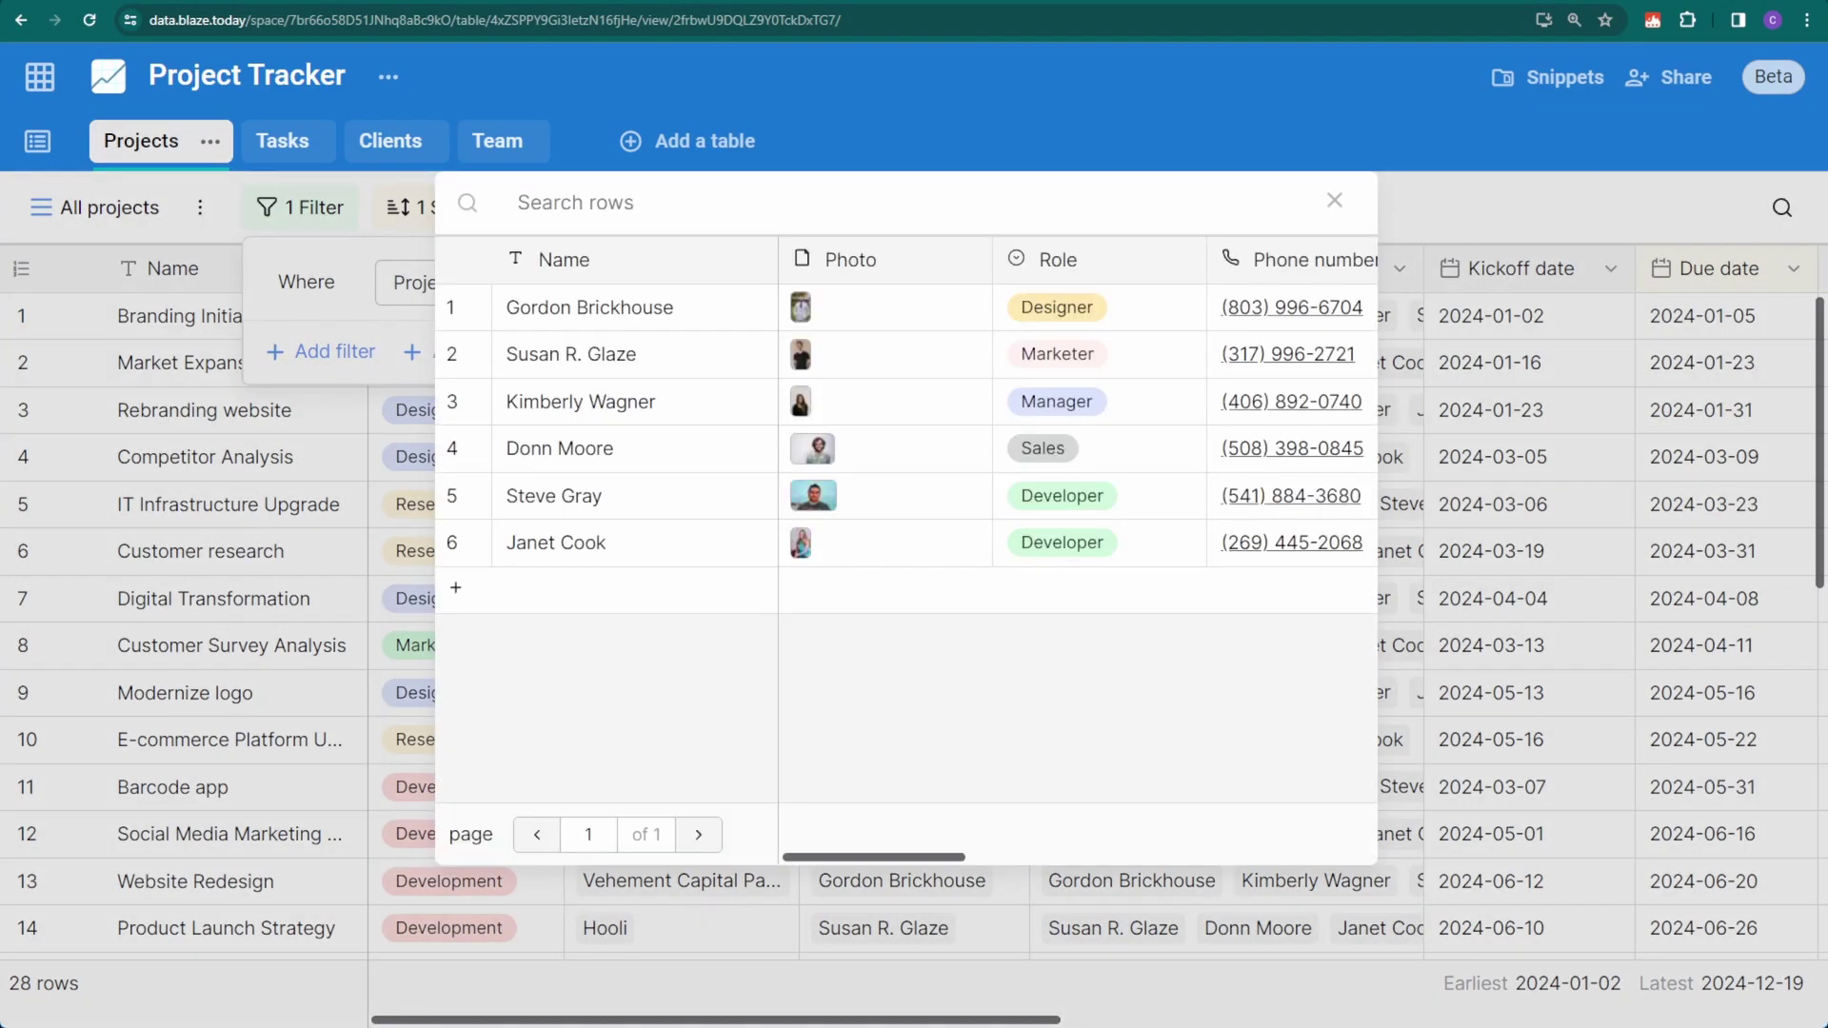
{"action": "left_click", "coordinate": [526, 203]}
{"action": "type", "text": "Kim"}
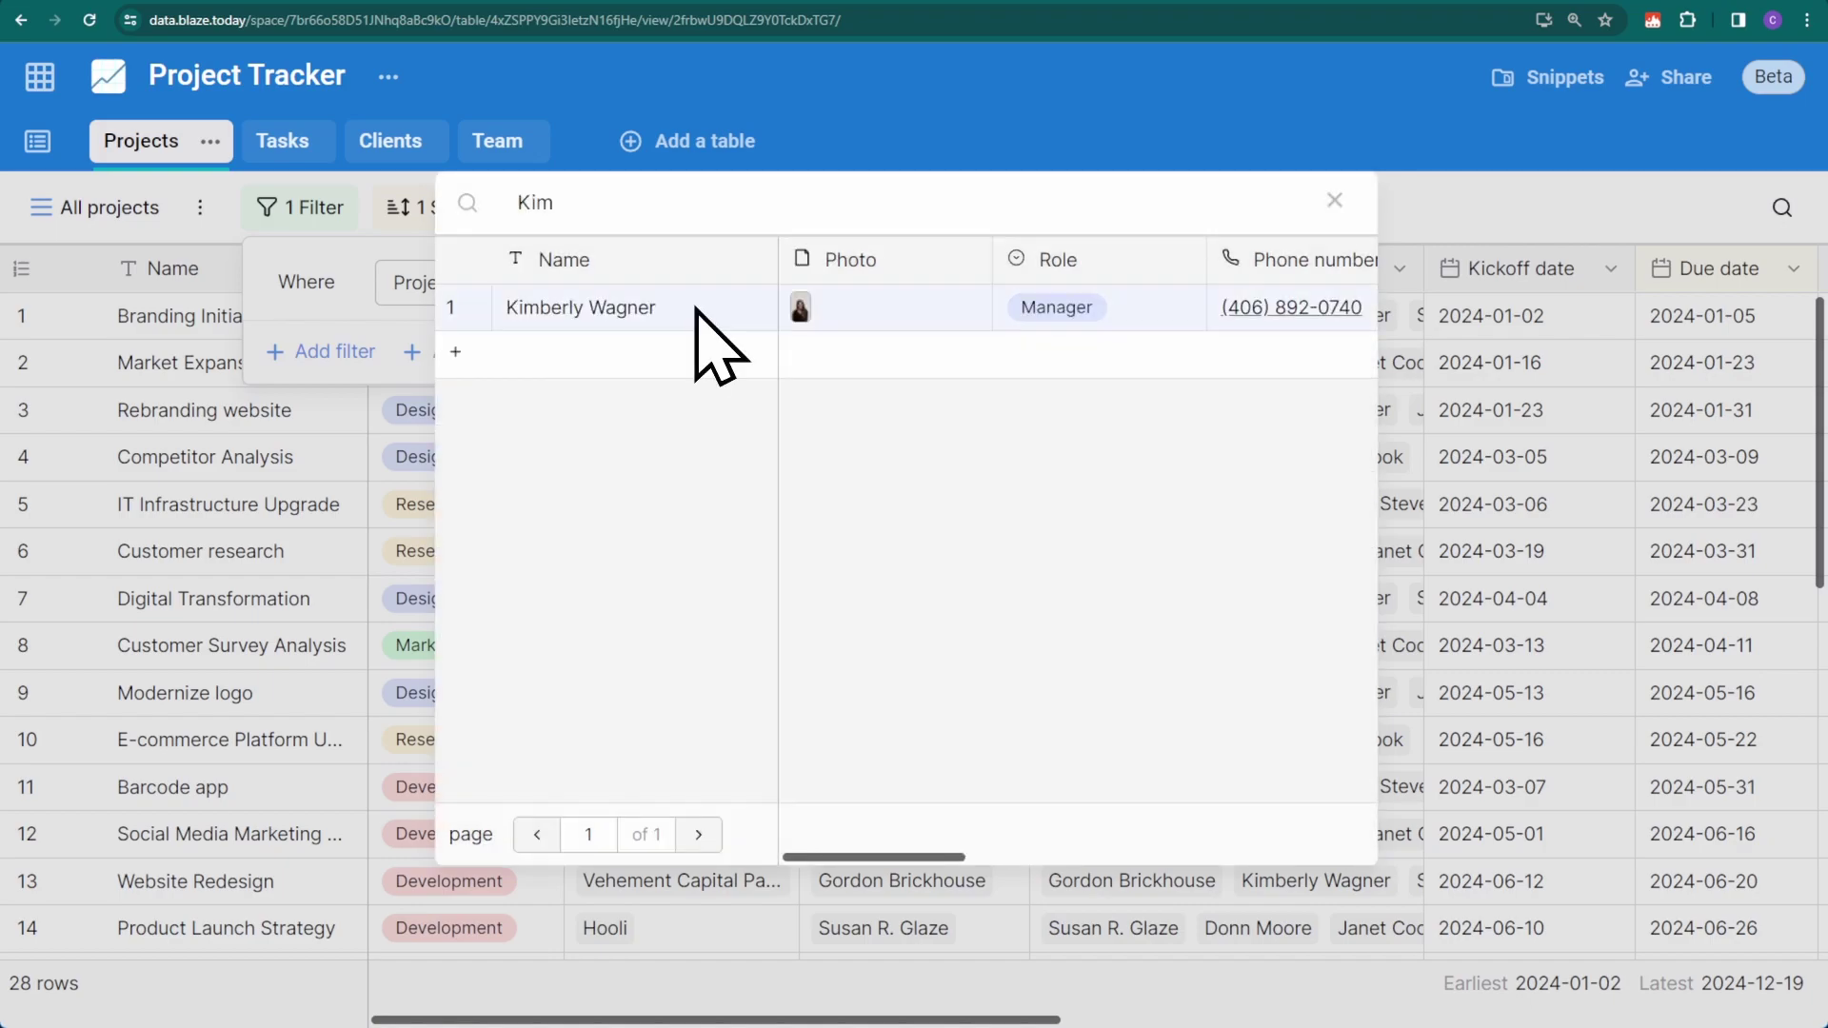
{"action": "left_click", "coordinate": [694, 314]}
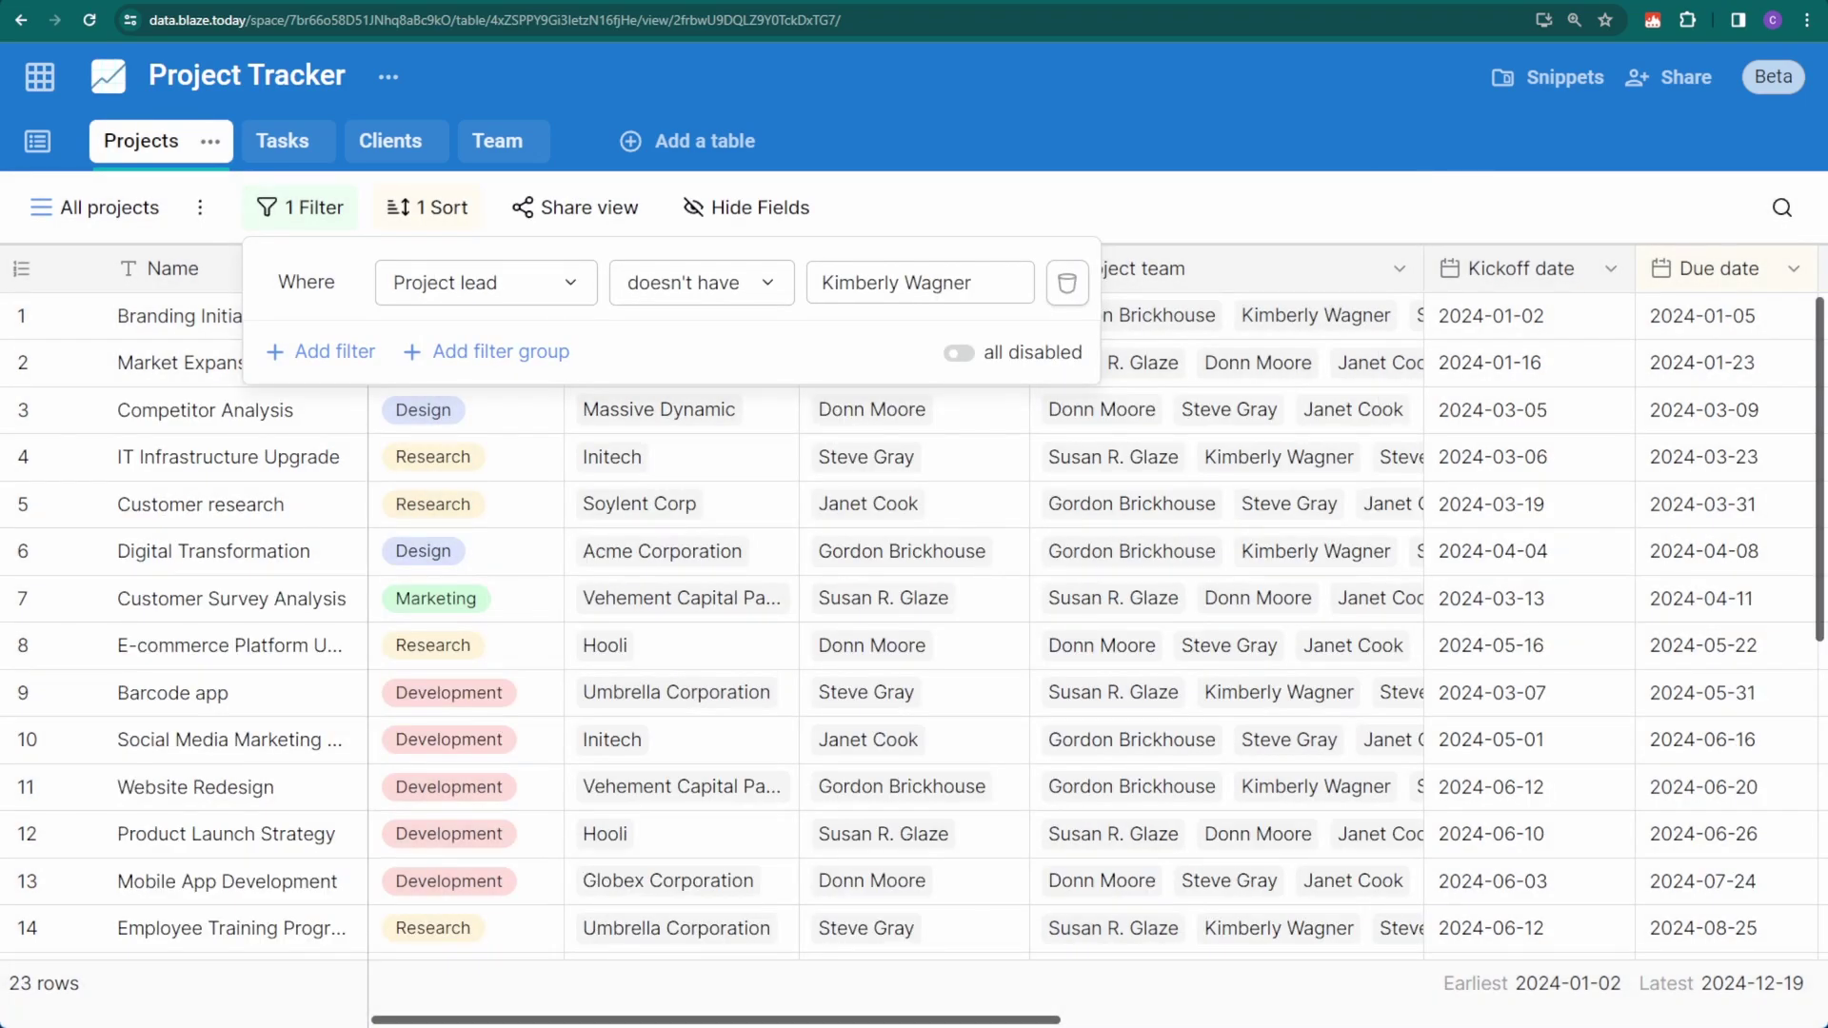
Add another filter, joined with And, where Project team has the team member whose role is Designer.
{"action": "left_click", "coordinate": [345, 355]}
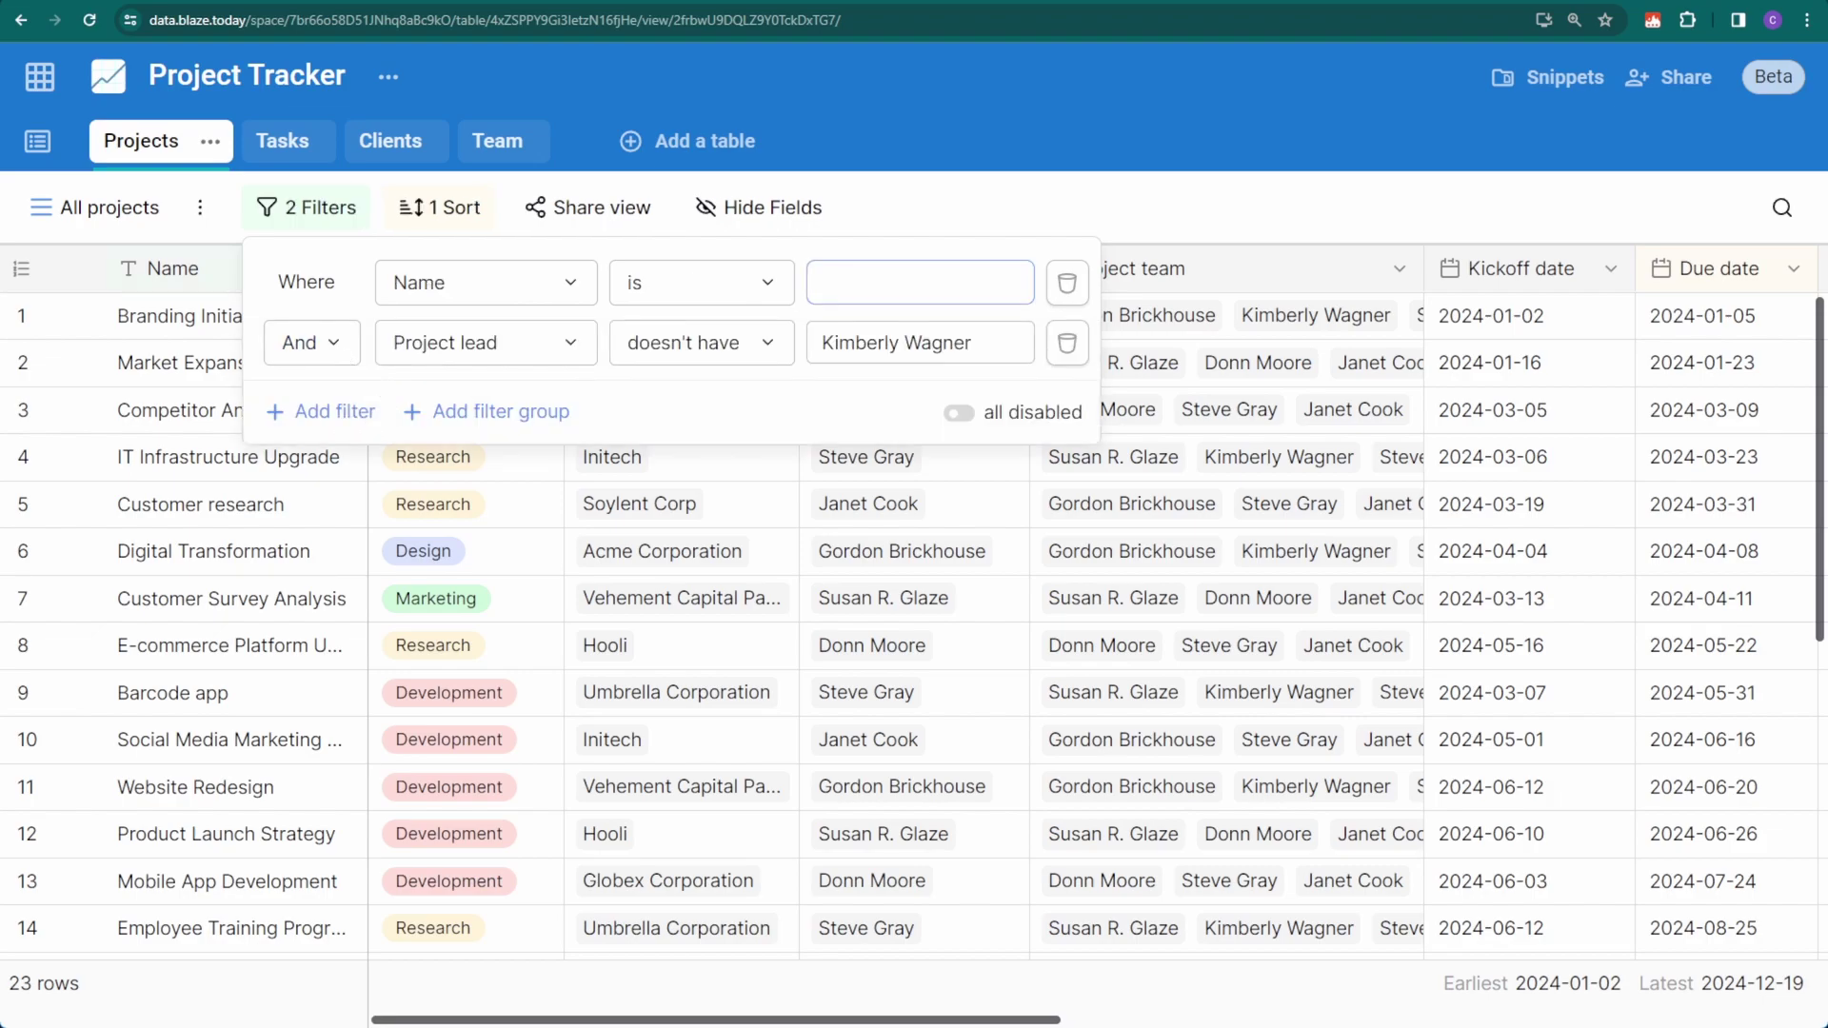
{"action": "left_click", "coordinate": [526, 288]}
{"action": "left_click", "coordinate": [596, 609]}
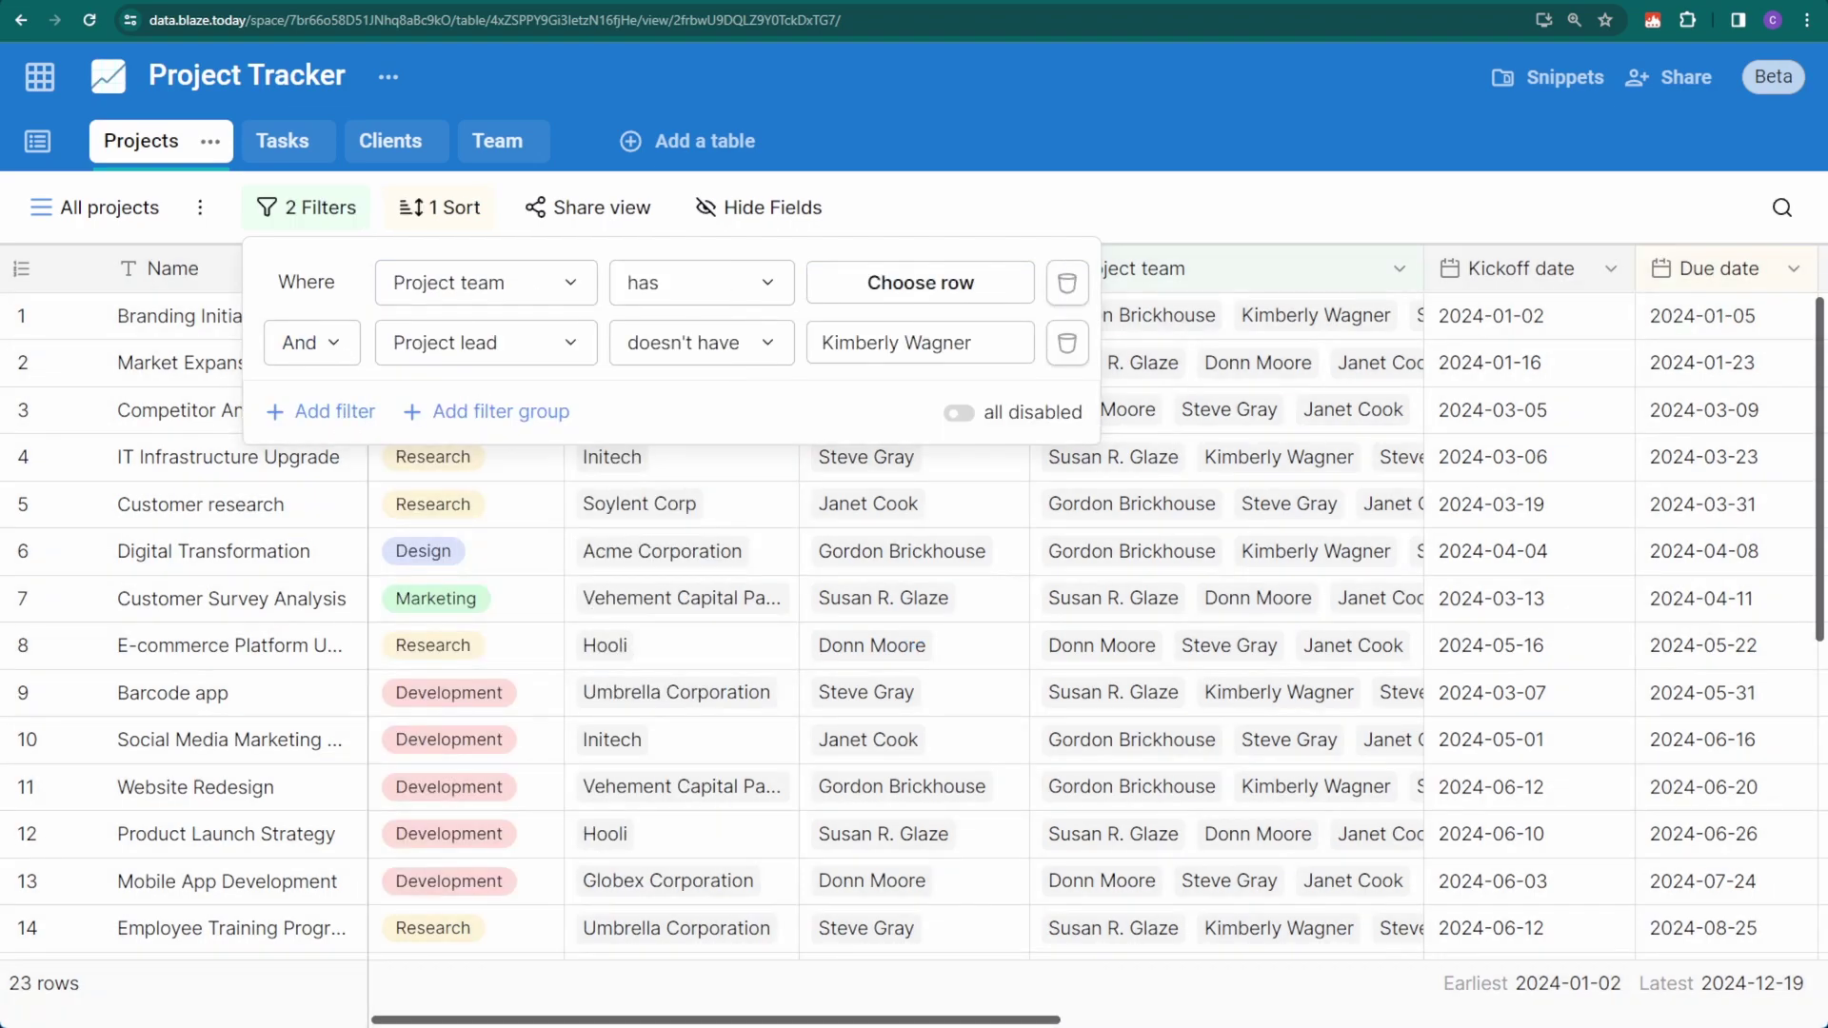
{"action": "left_click", "coordinate": [990, 285]}
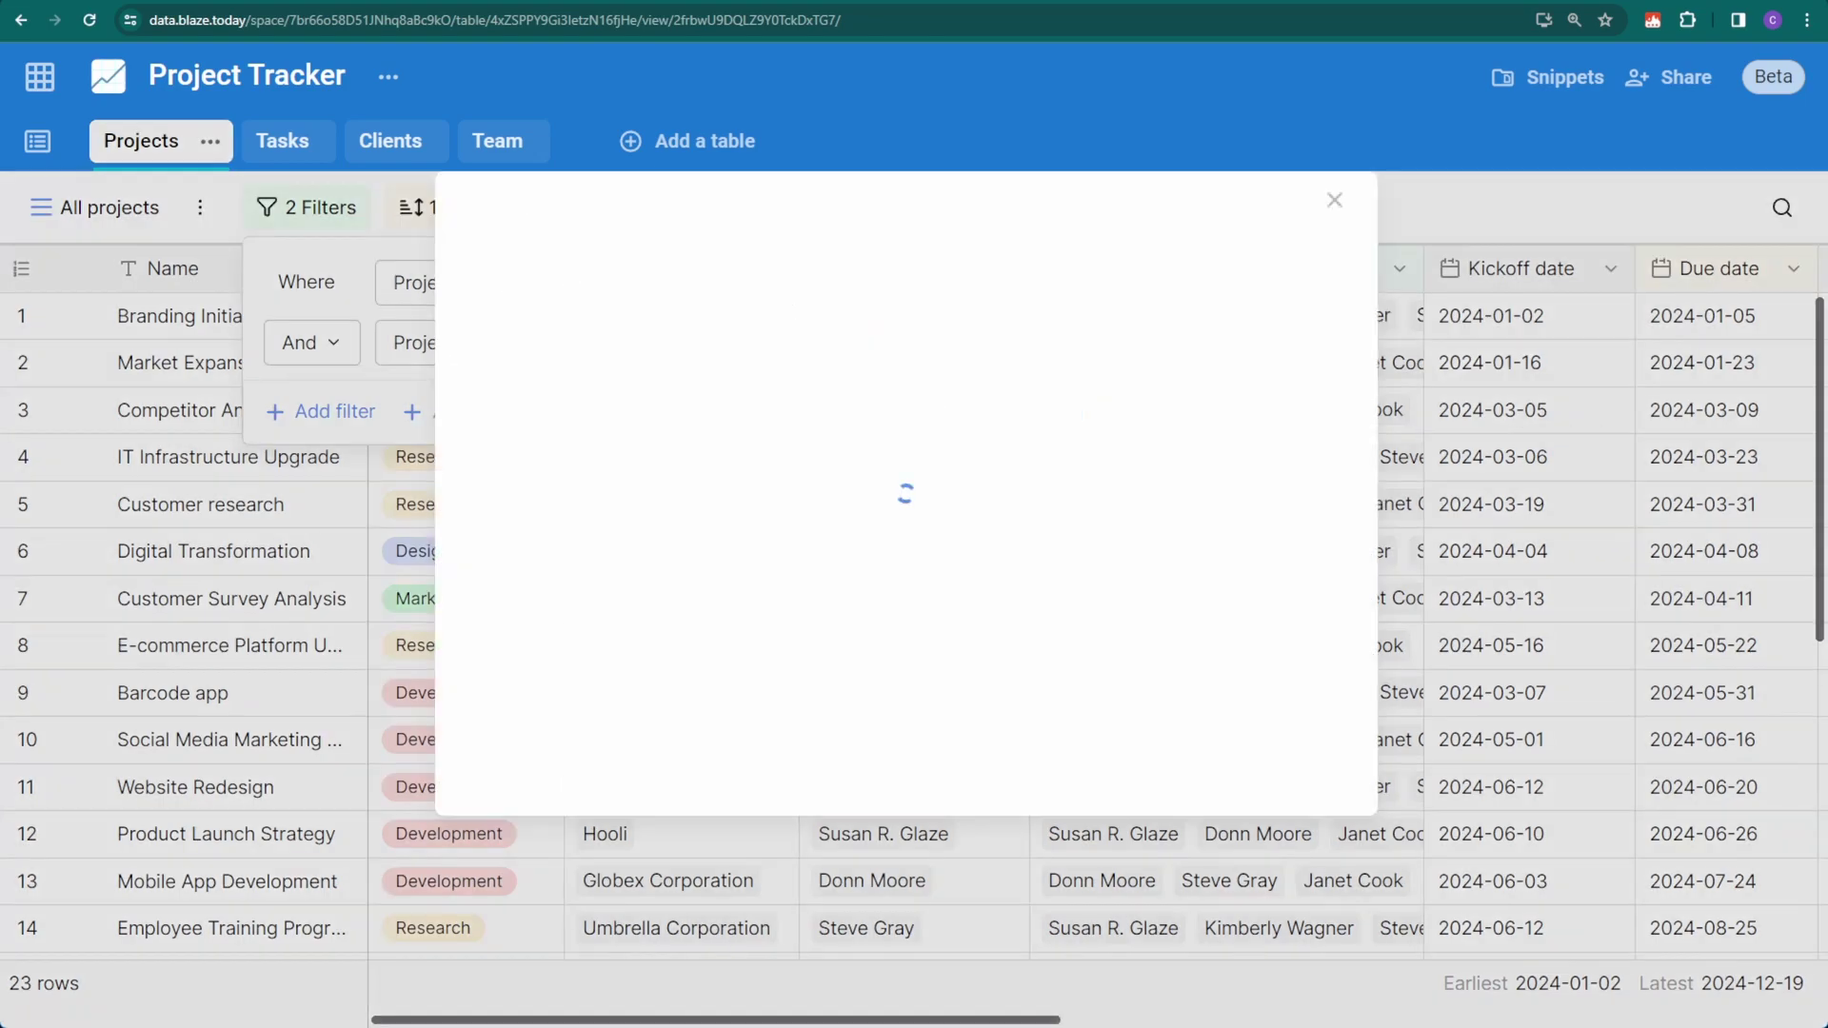
{"action": "left_click", "coordinate": [714, 314]}
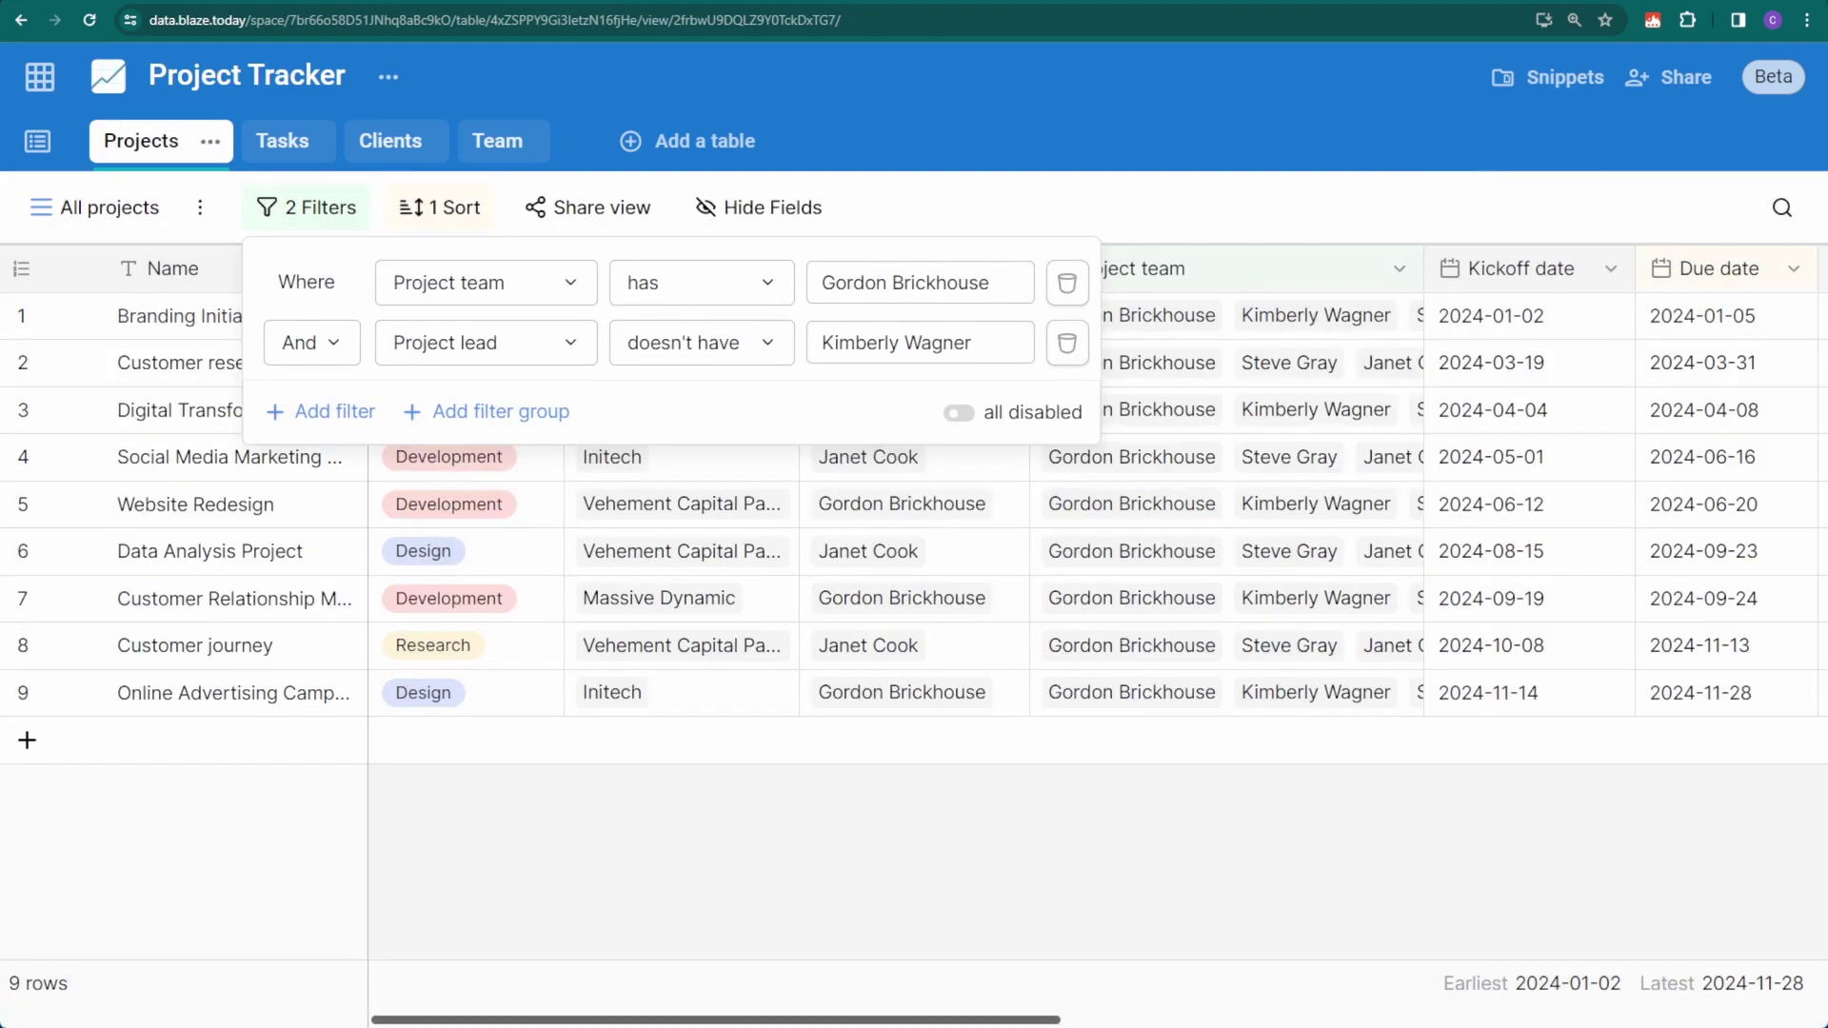
{"action": "key", "text": "Escape"}
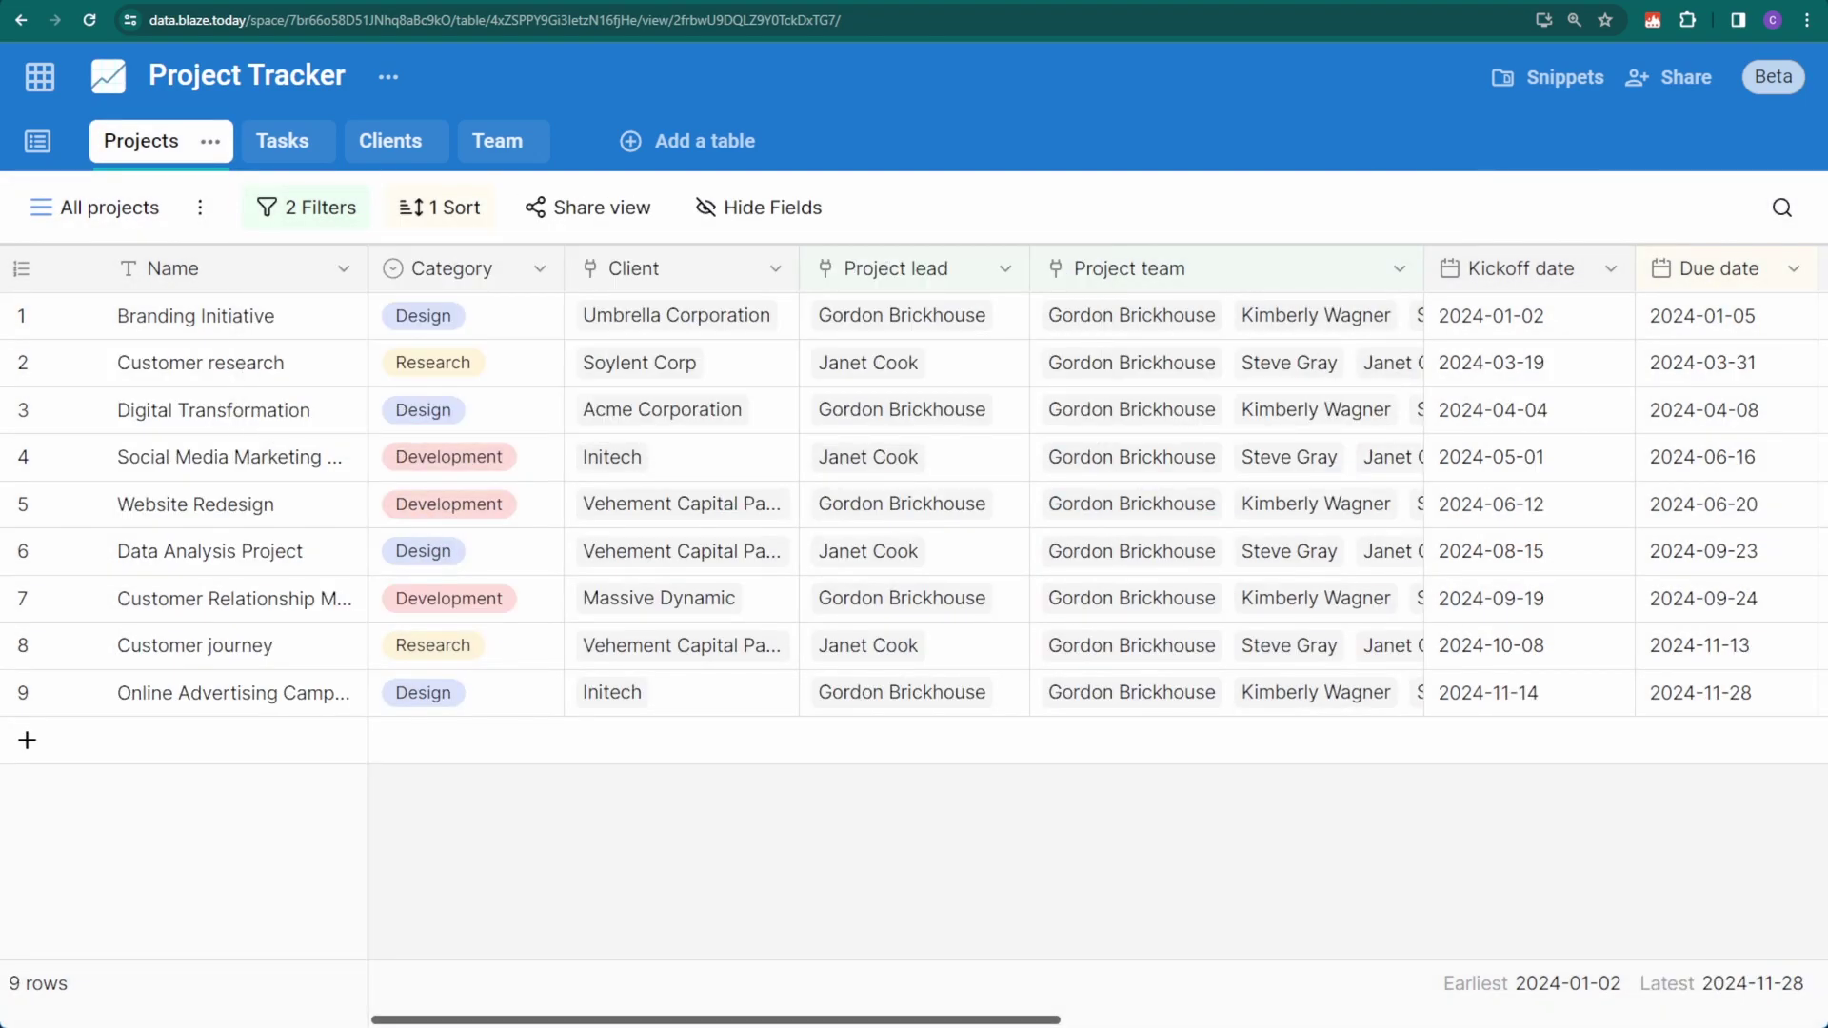
Change the last name of the Designer in the Team table.
{"action": "left_click", "coordinate": [508, 147]}
{"action": "left_click", "coordinate": [286, 364]}
{"action": "double_click", "coordinate": [278, 364]}
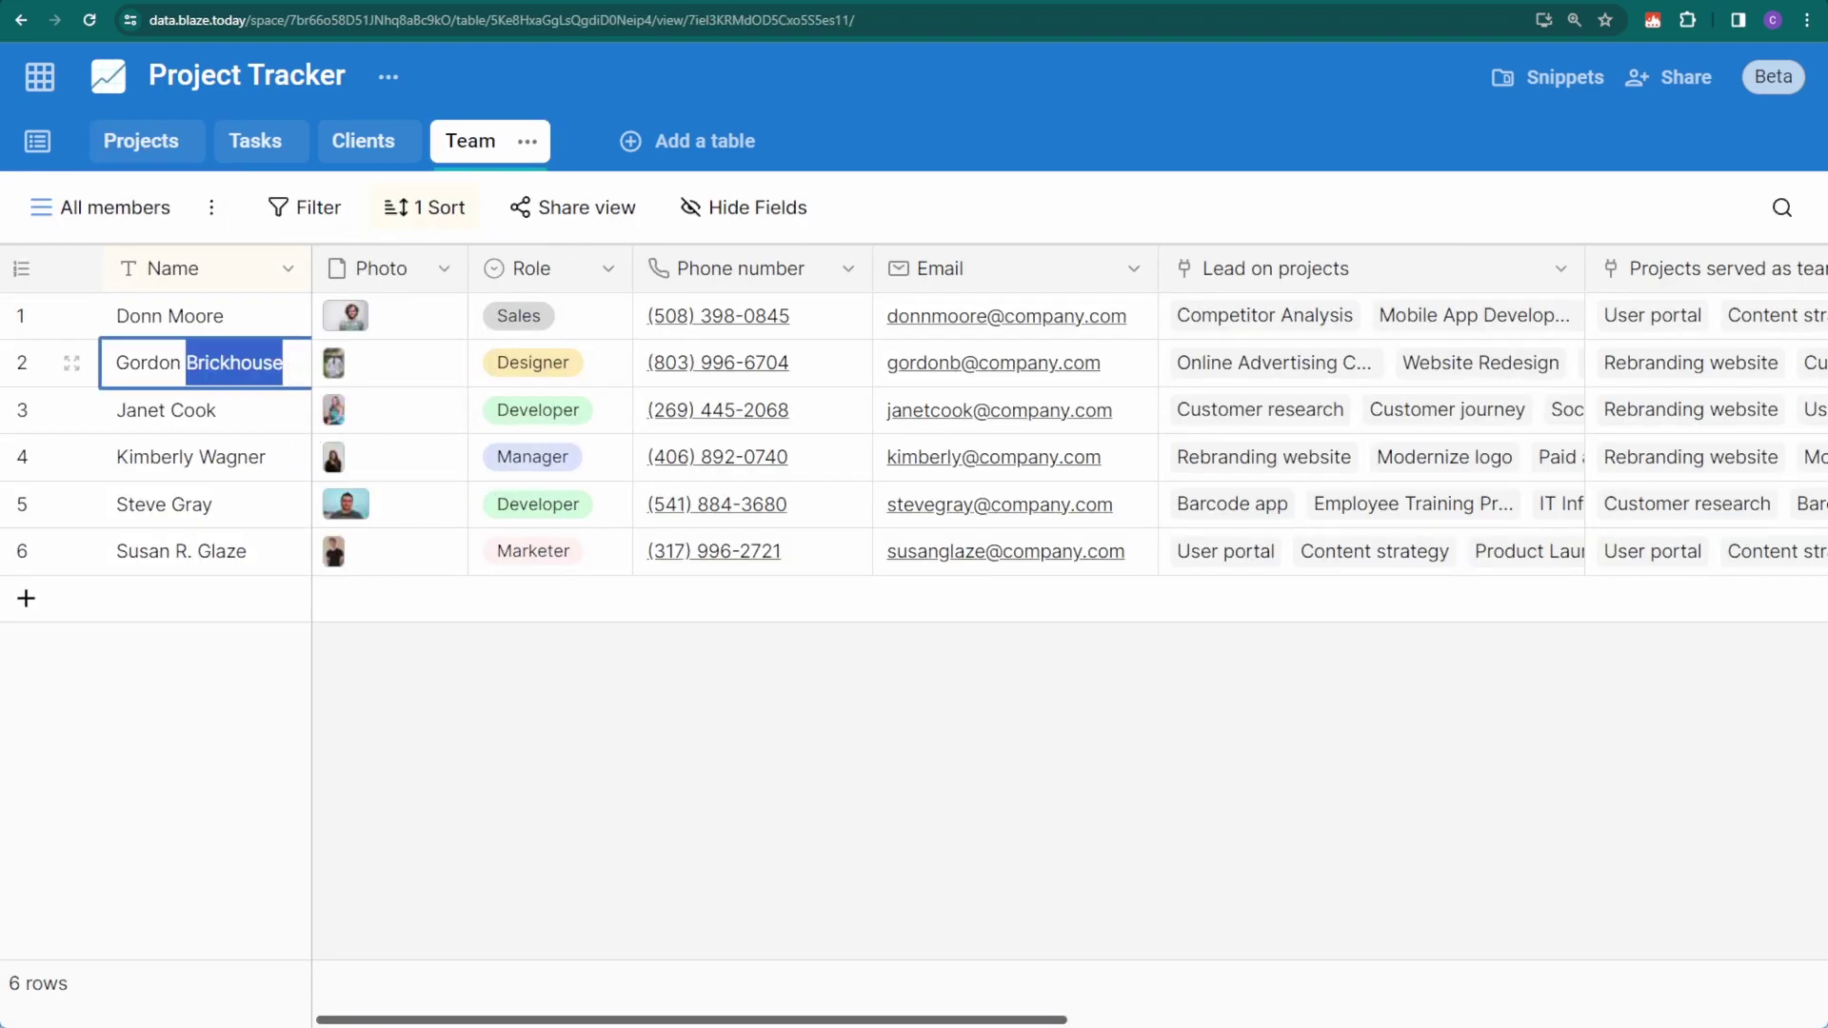
{"action": "type", "text": "Boathous"}
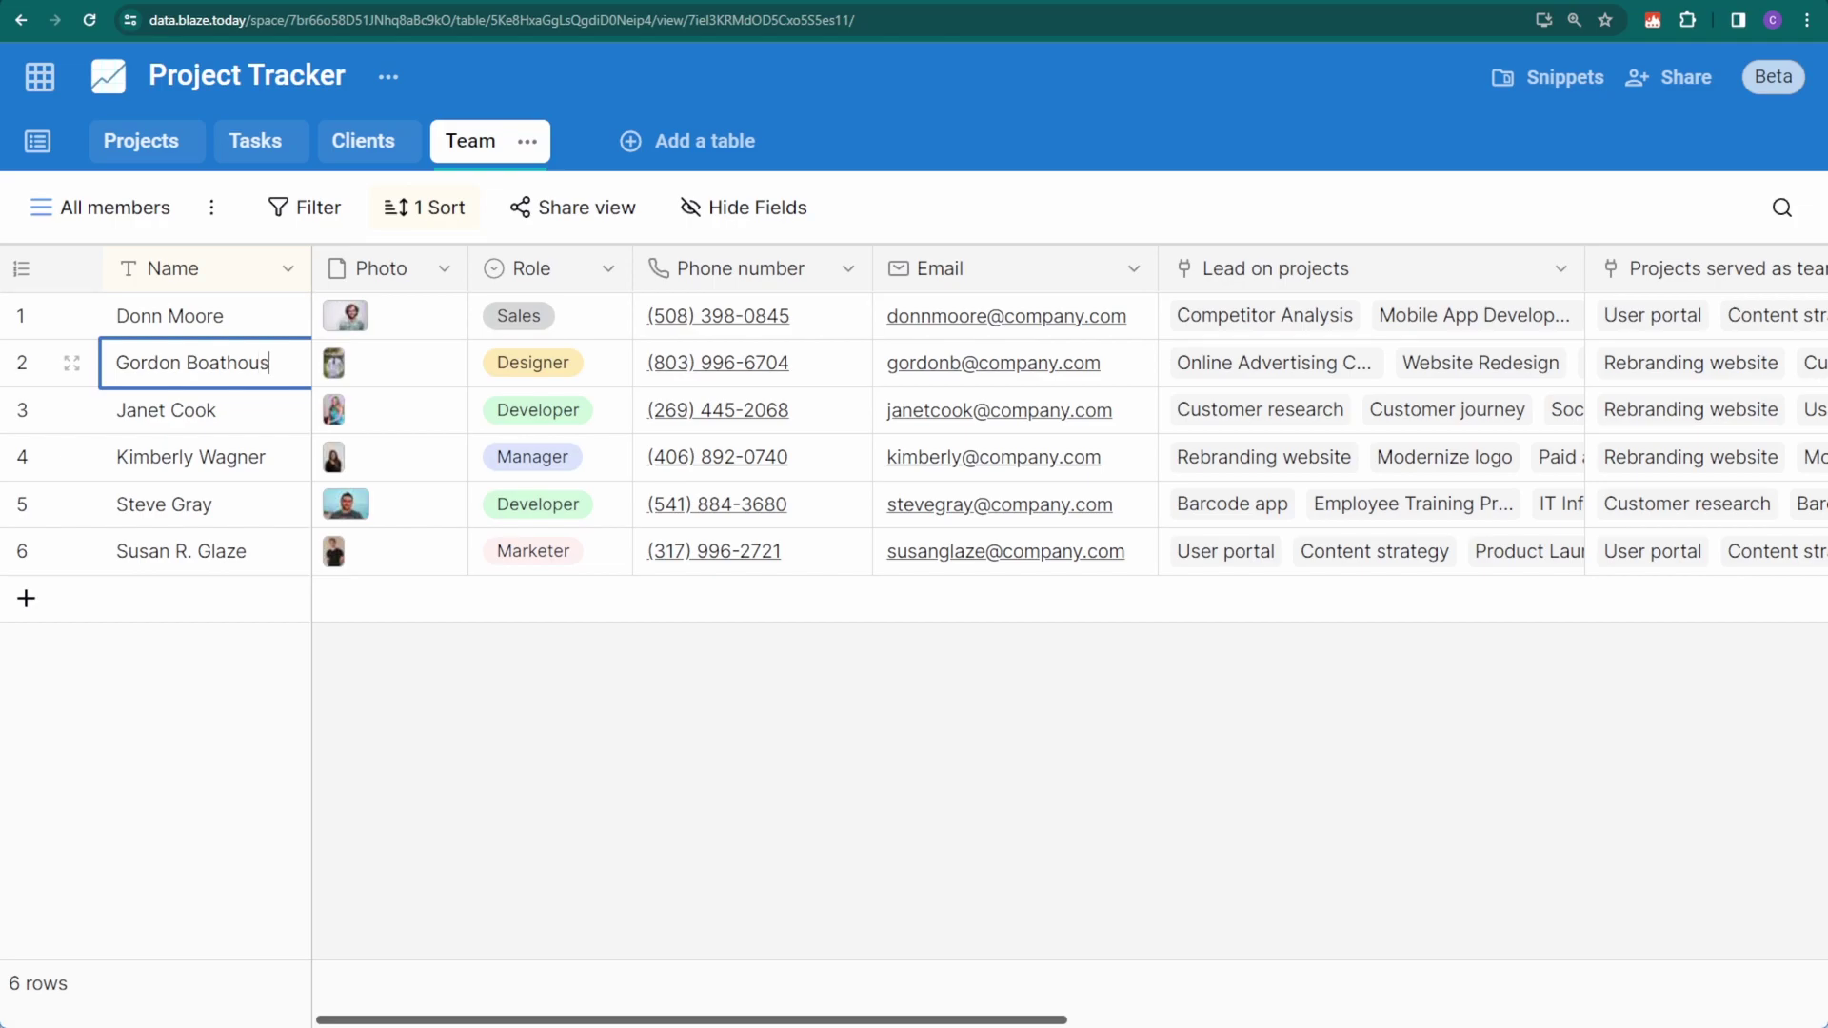
{"action": "type", "text": "e"}
{"action": "key", "text": "Return"}
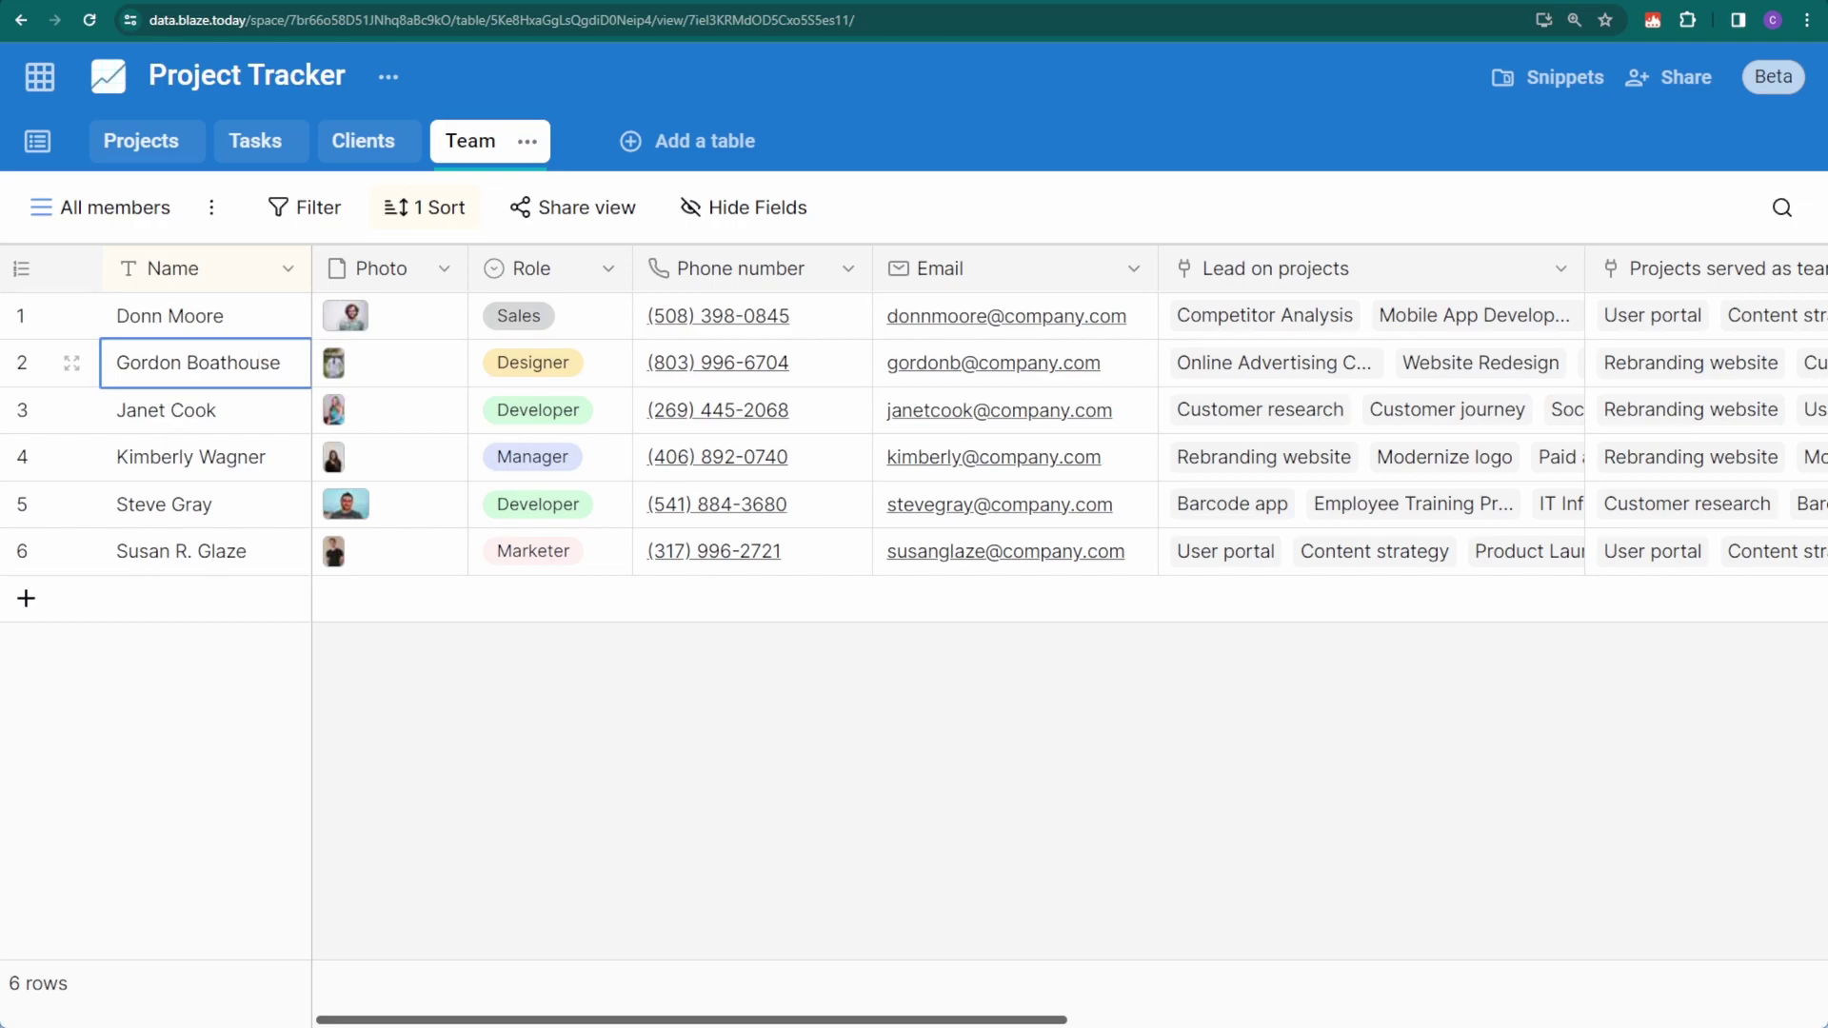
Check the edited team member's name in the Tasks table, the Projects table and the Projects filters.
{"action": "left_click", "coordinate": [271, 148]}
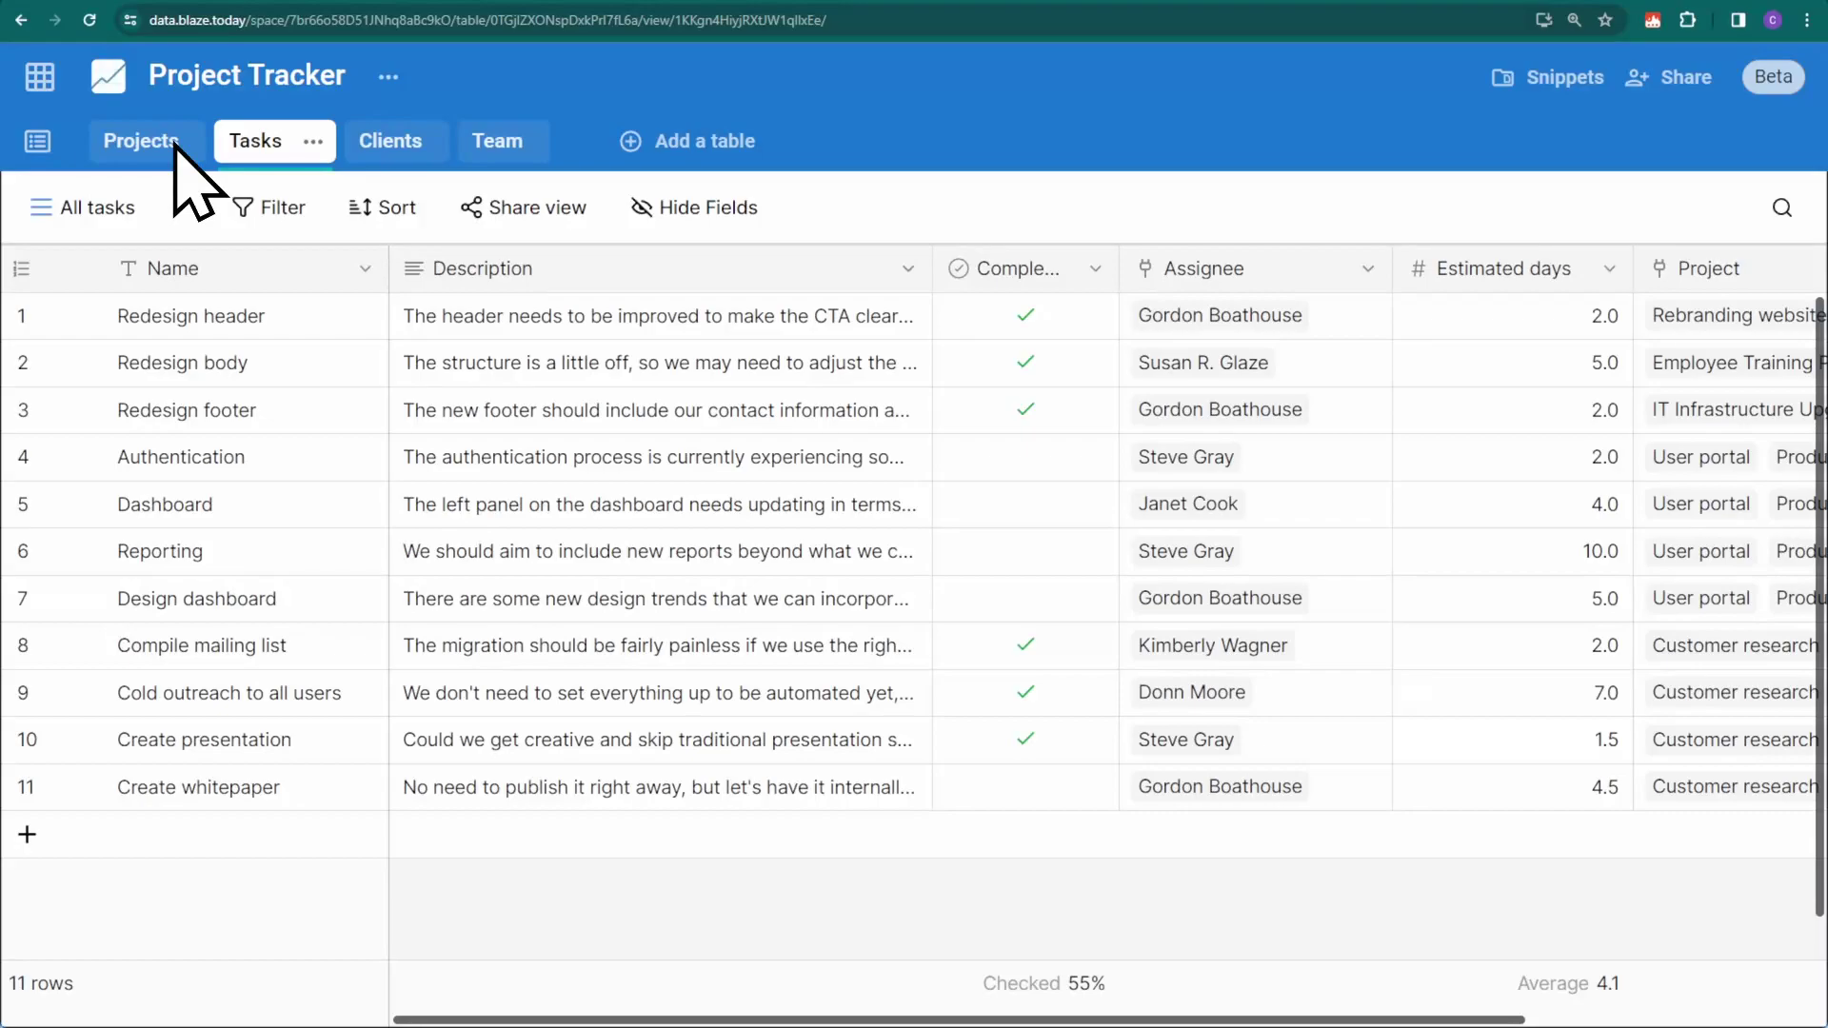
{"action": "left_click", "coordinate": [176, 143]}
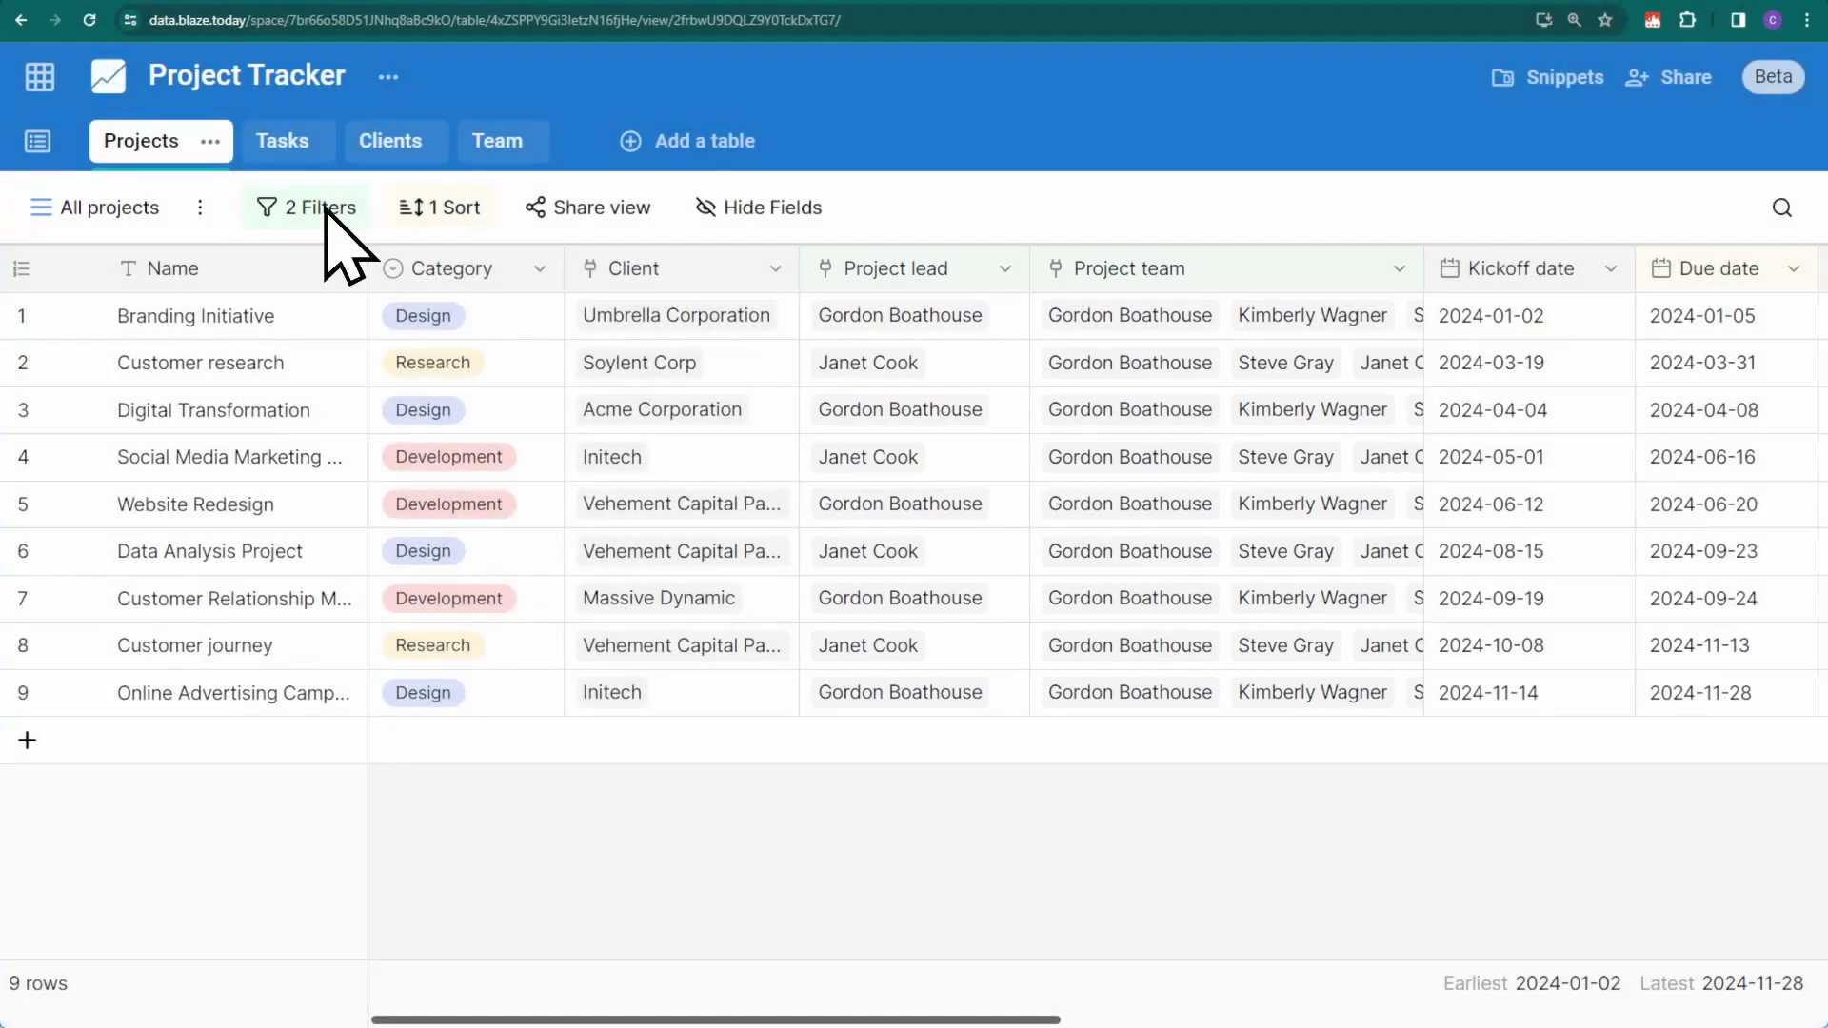
{"action": "left_click", "coordinate": [319, 211]}
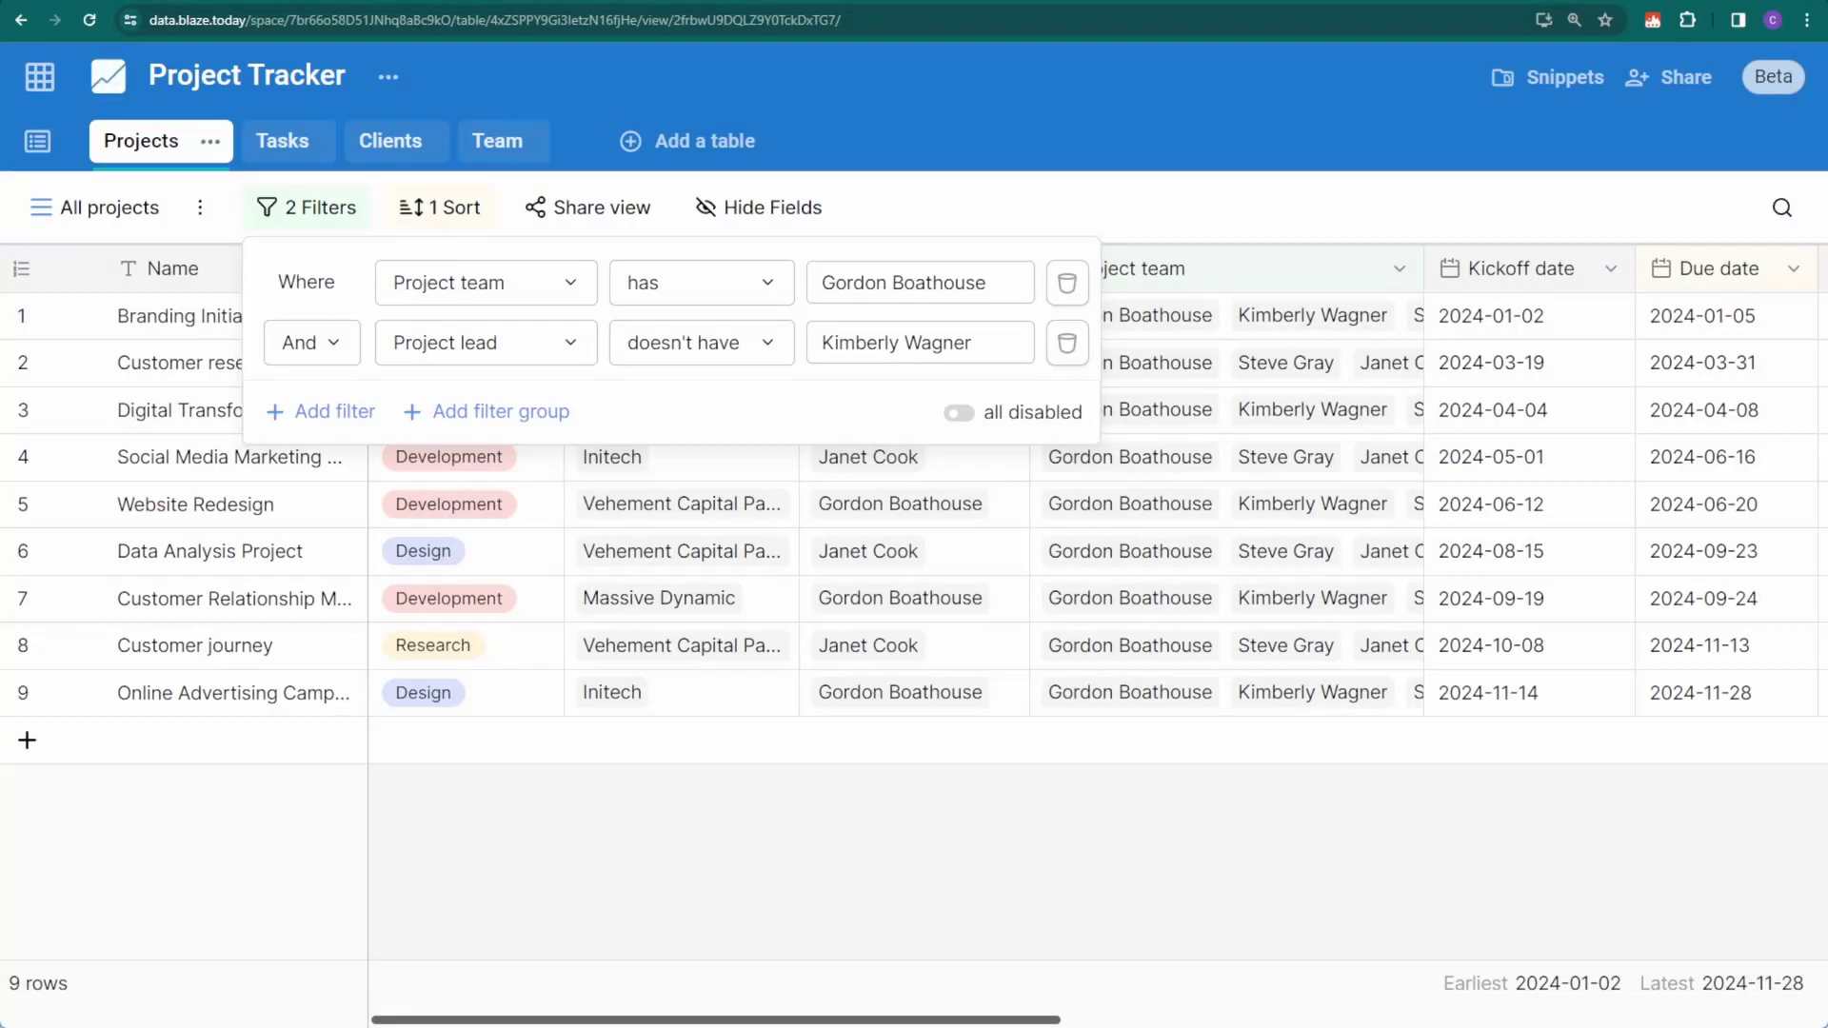
{"action": "key", "text": "Escape"}
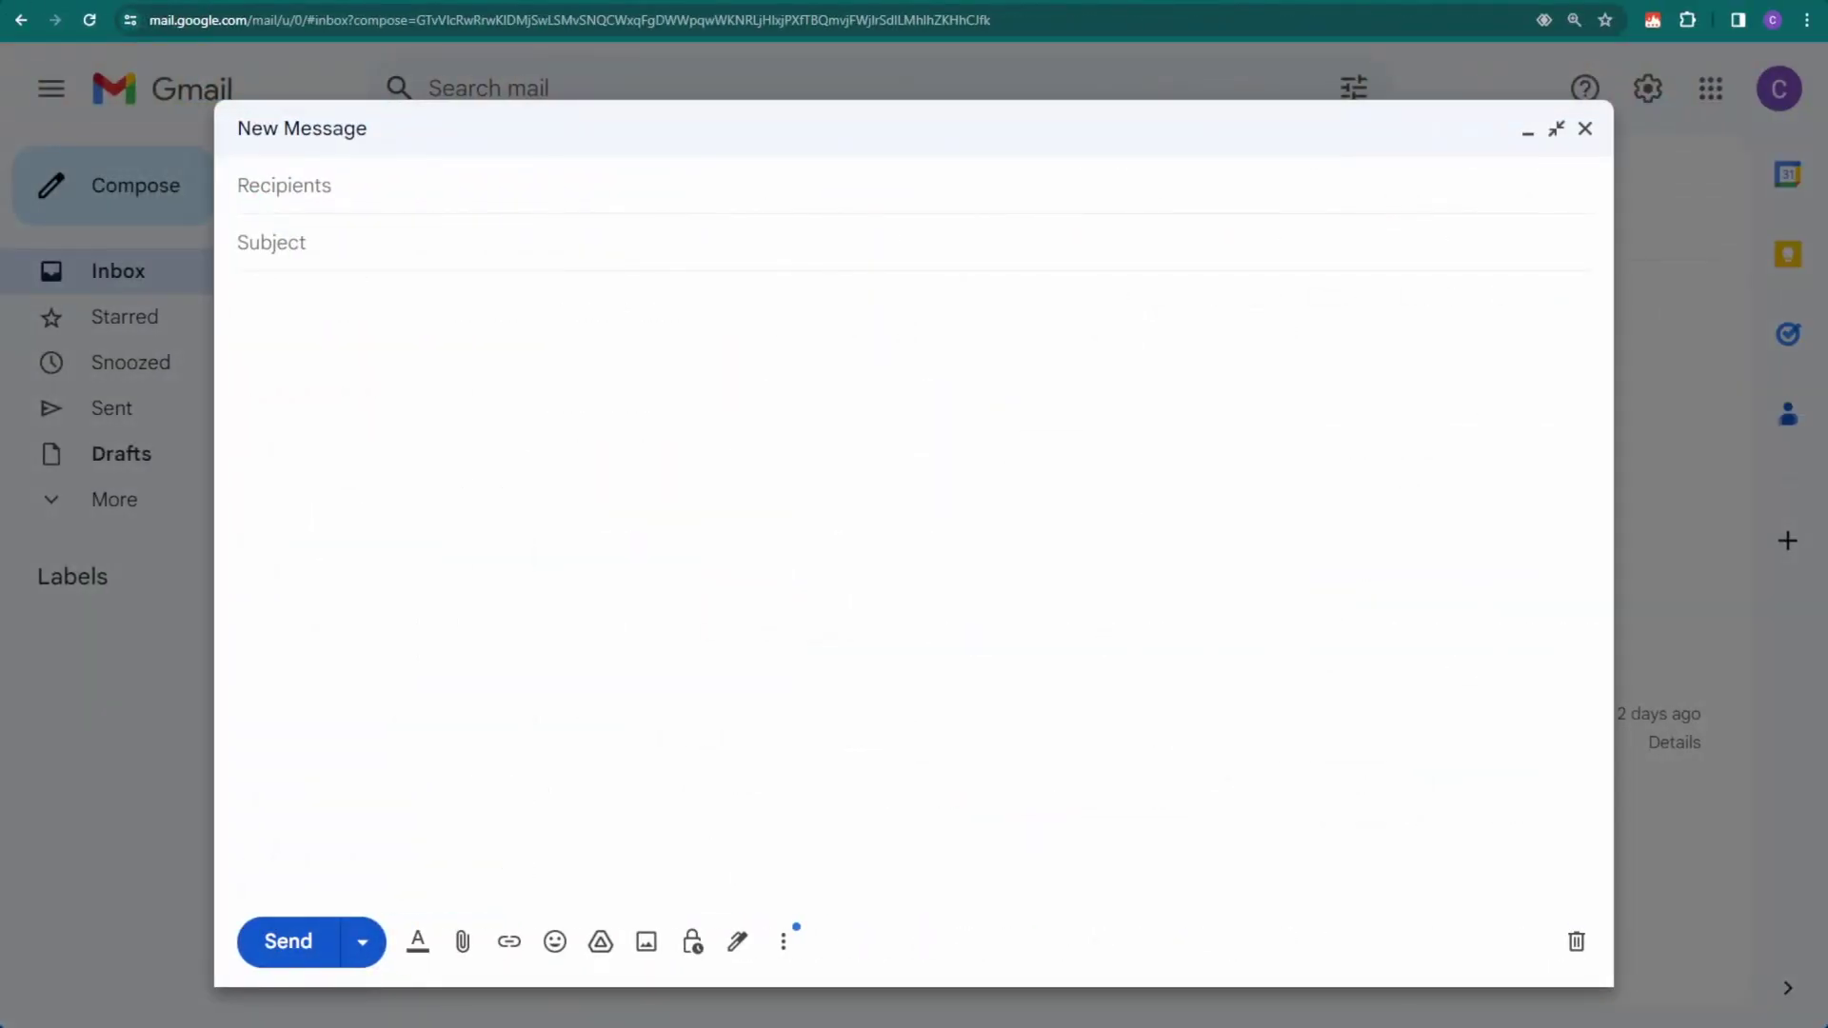
In a new Gmail message, insert the Projects List snippet with /list, set to the first 8 projects.
{"action": "type", "text": "/list"}
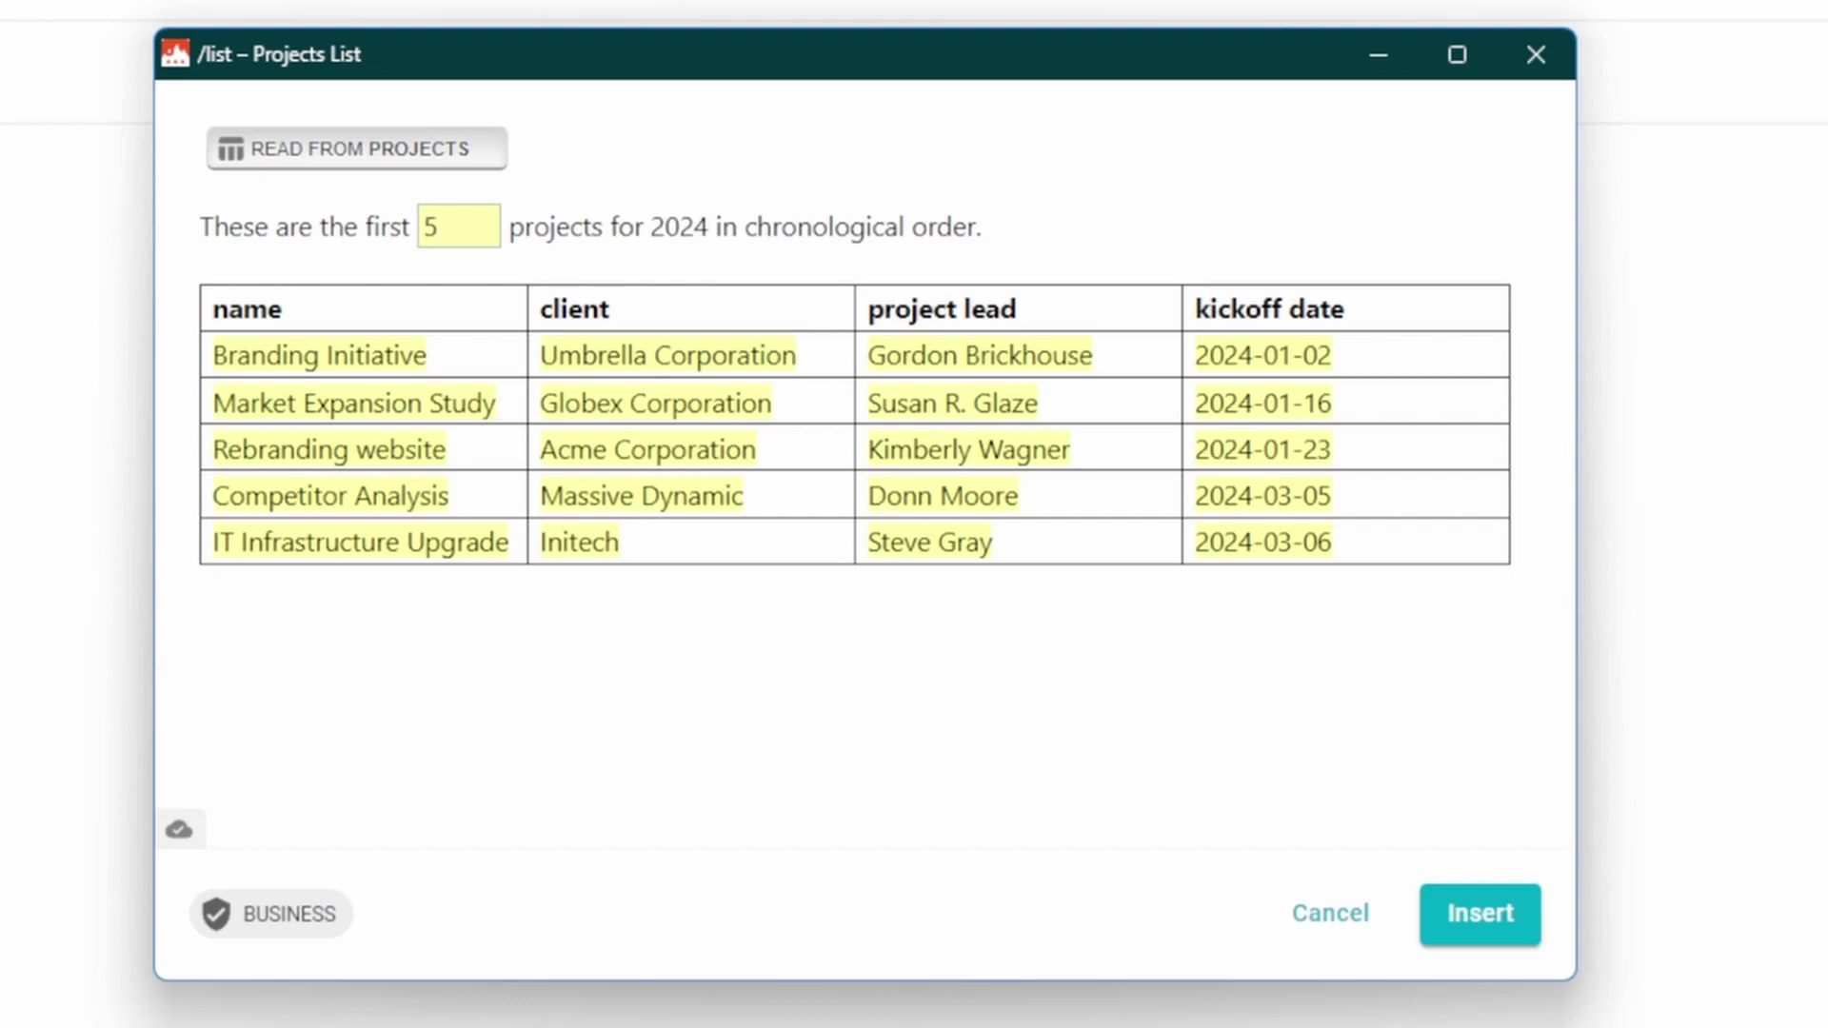
{"action": "double_click", "coordinate": [437, 228]}
{"action": "type", "text": "8"}
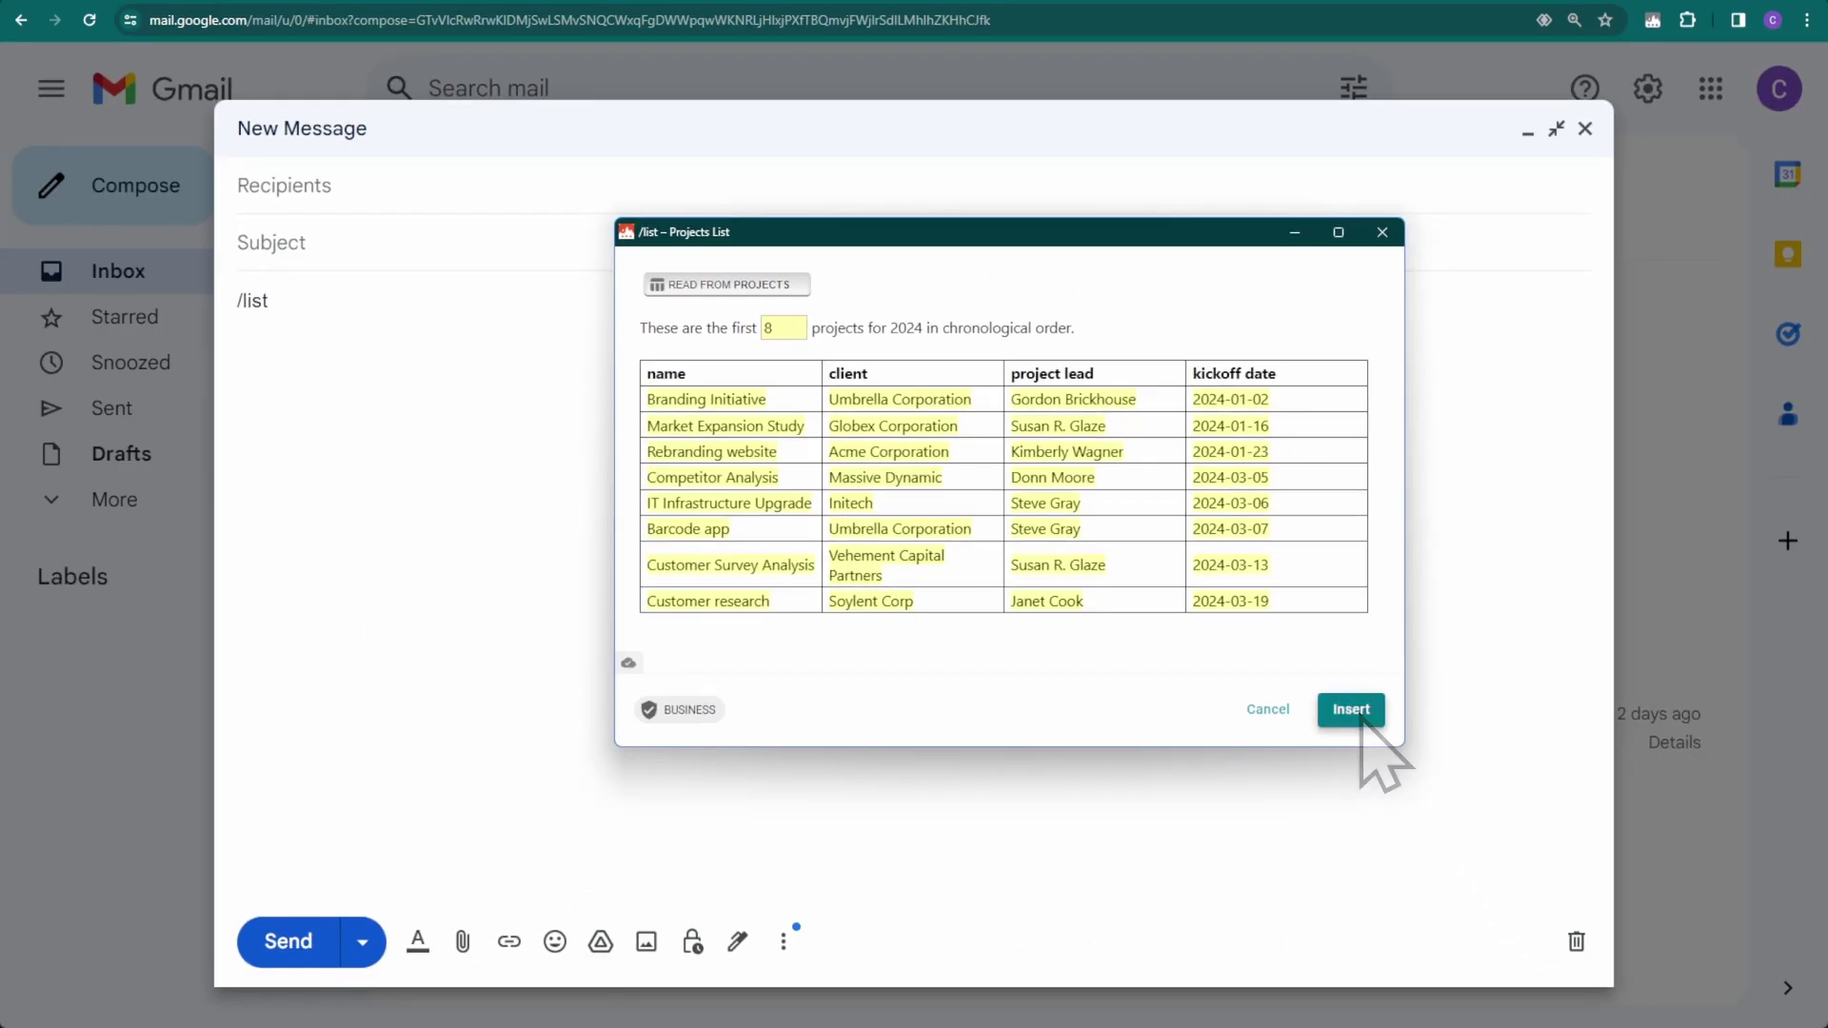
{"action": "left_click", "coordinate": [1351, 710]}
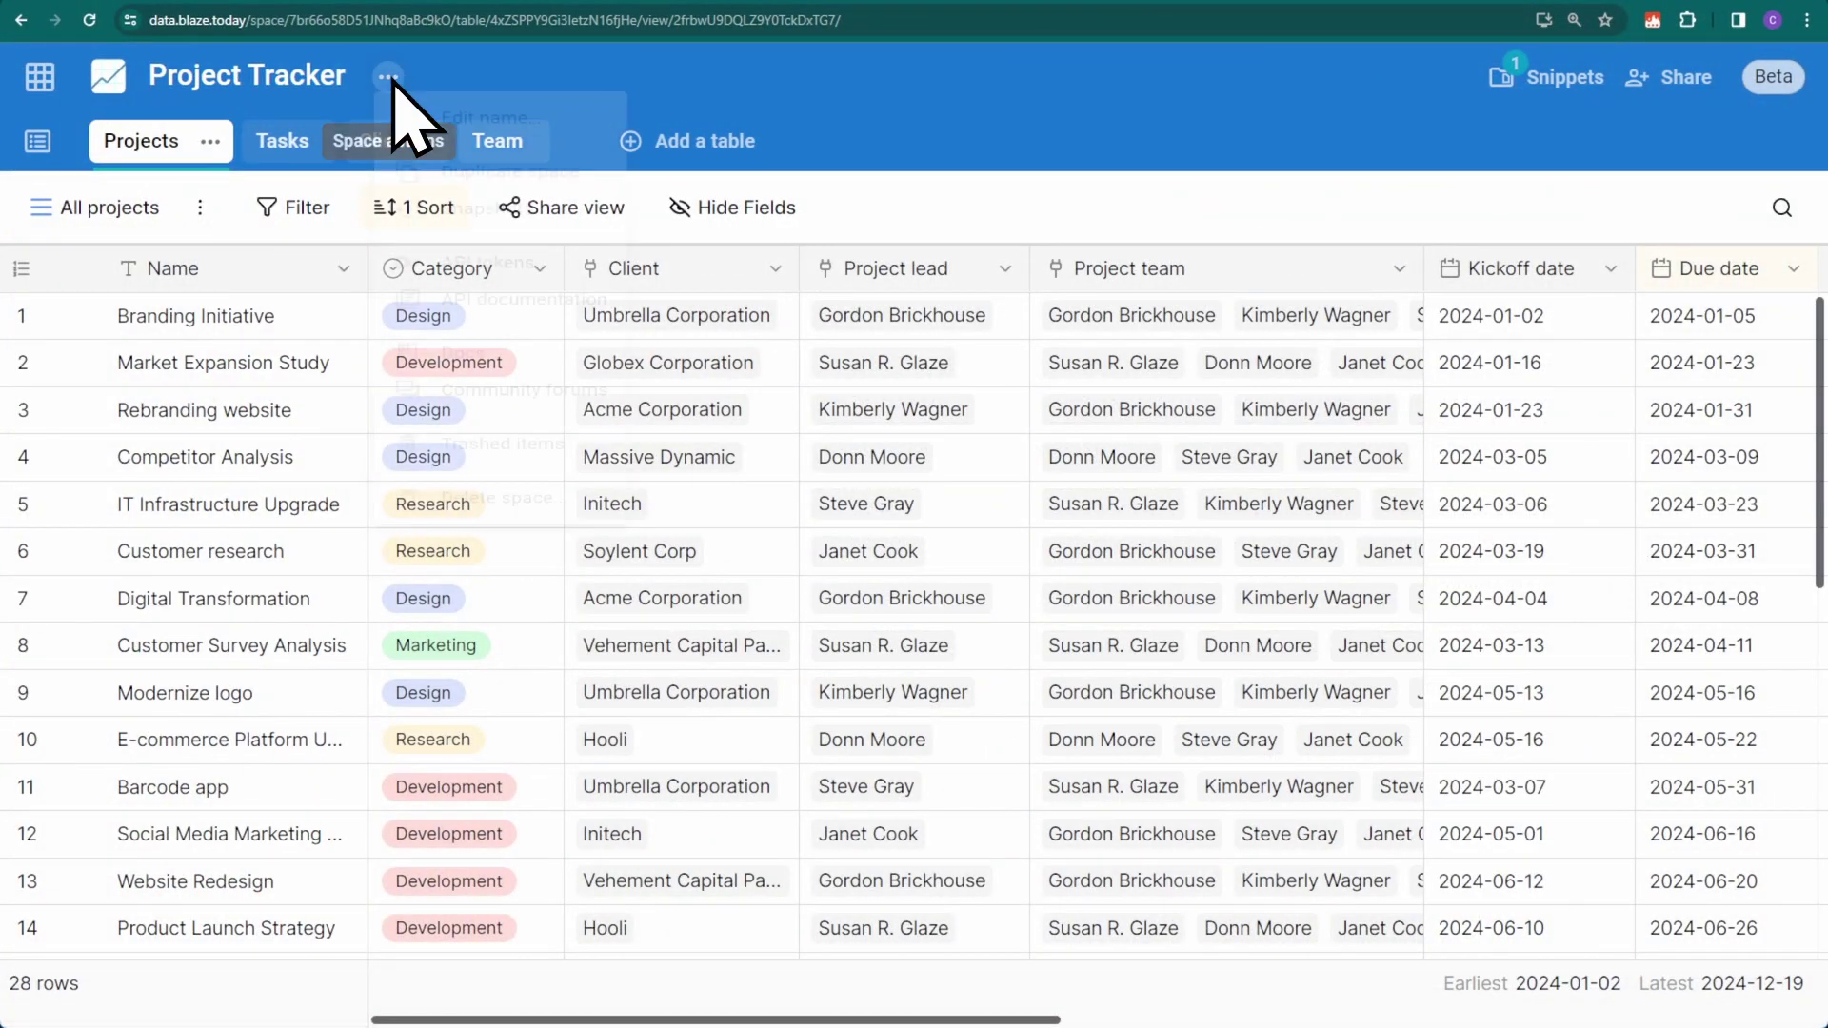
Open the Data Blaze getting started documentation from the Project Tracker space options.
{"action": "left_click", "coordinate": [387, 76]}
{"action": "left_click", "coordinate": [540, 457]}
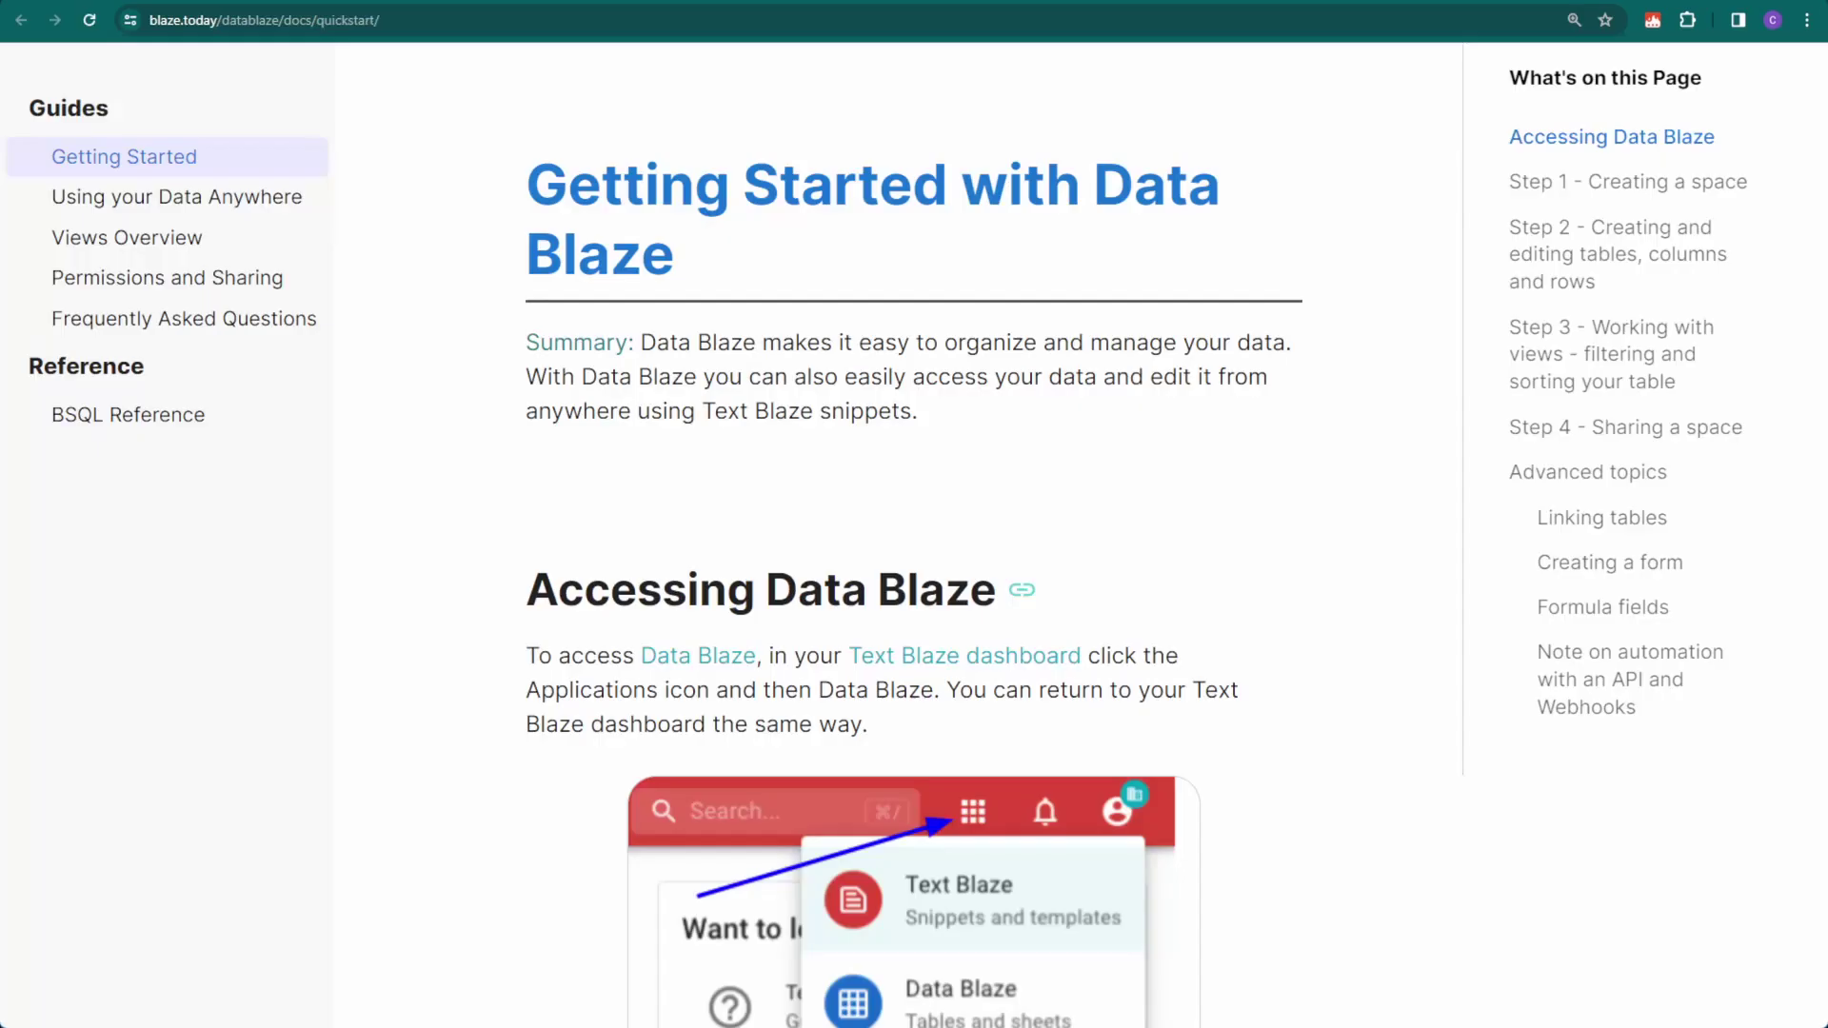